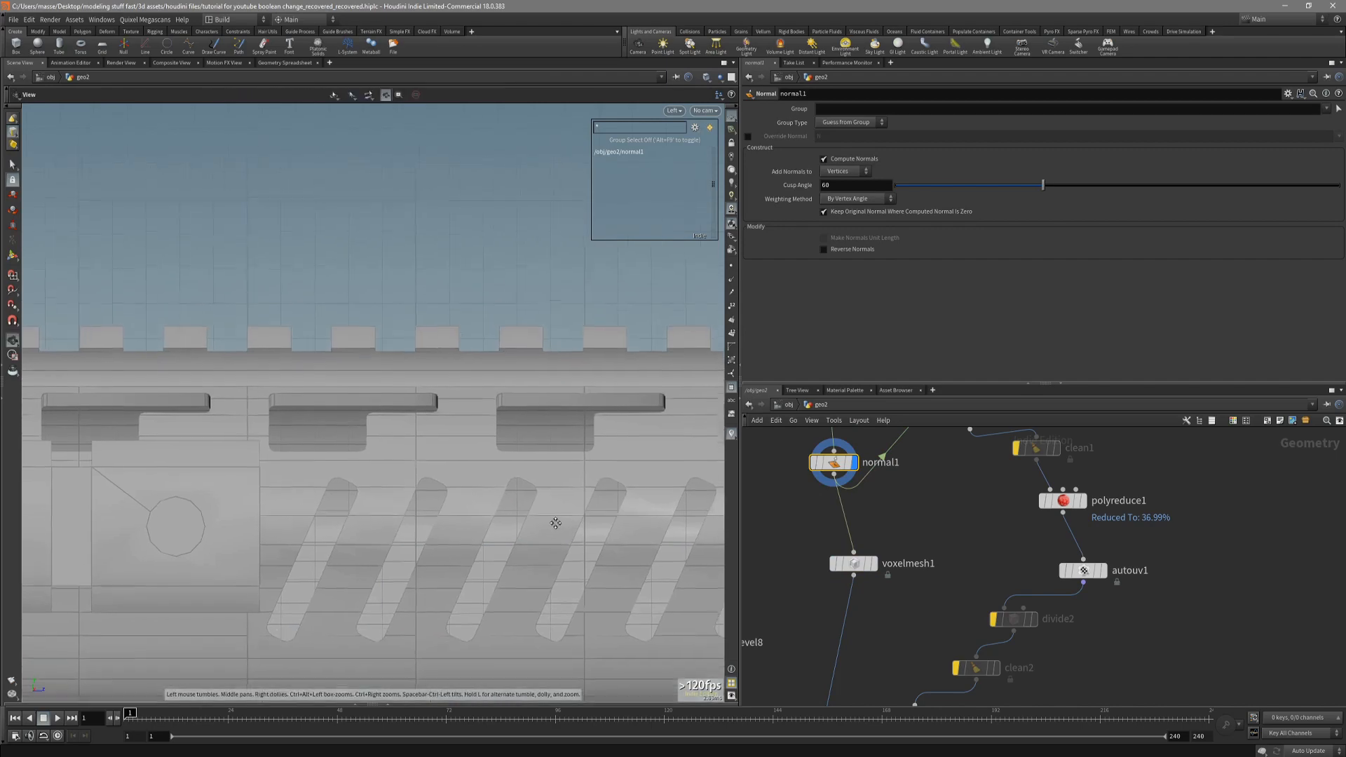
# Reposition the normal1 node in the network so it sits directly above voxelmesh1.
pyautogui.moveTo(537, 537); pyautogui.dragTo(517, 495)
pyautogui.hotkey('shift', 'w')
pyautogui.moveTo(781, 508); pyautogui.dragTo(784, 549, button='middle')
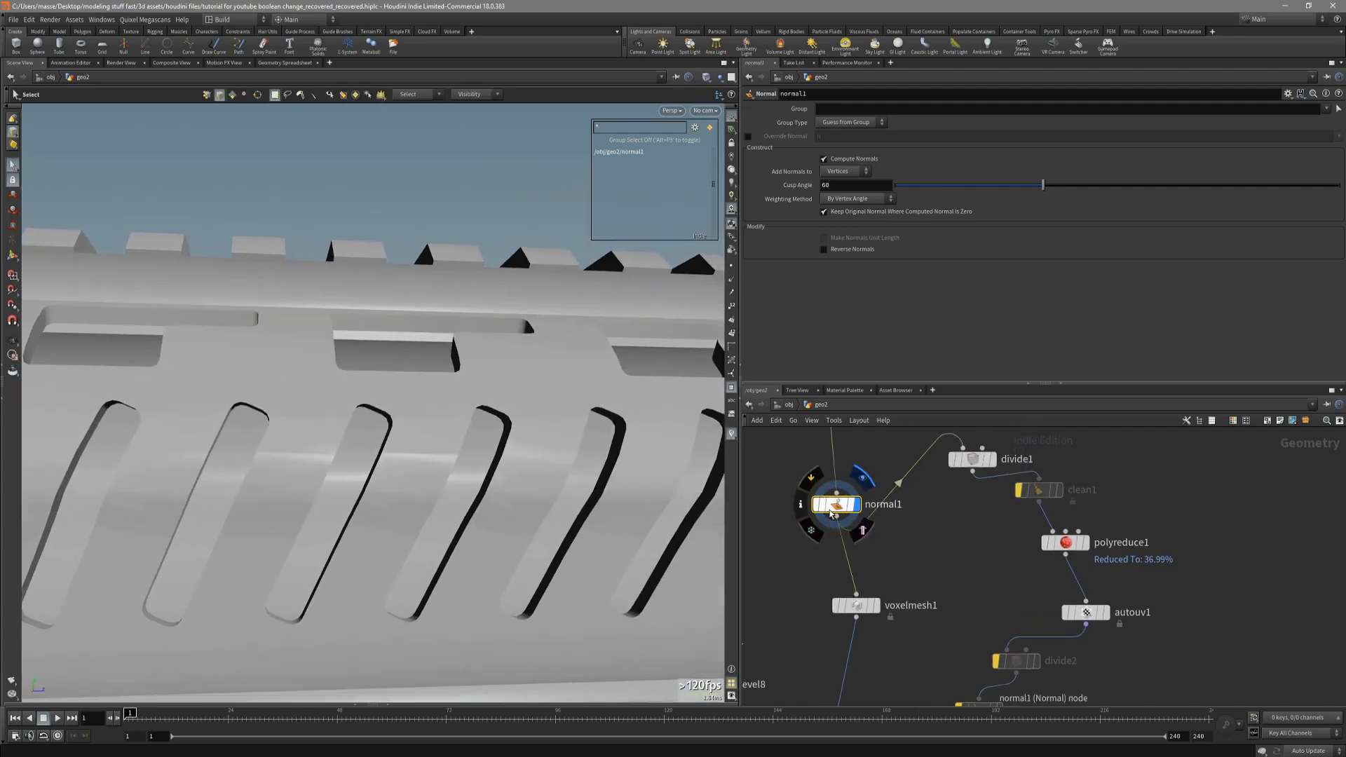
pyautogui.moveTo(831, 514); pyautogui.dragTo(850, 527)
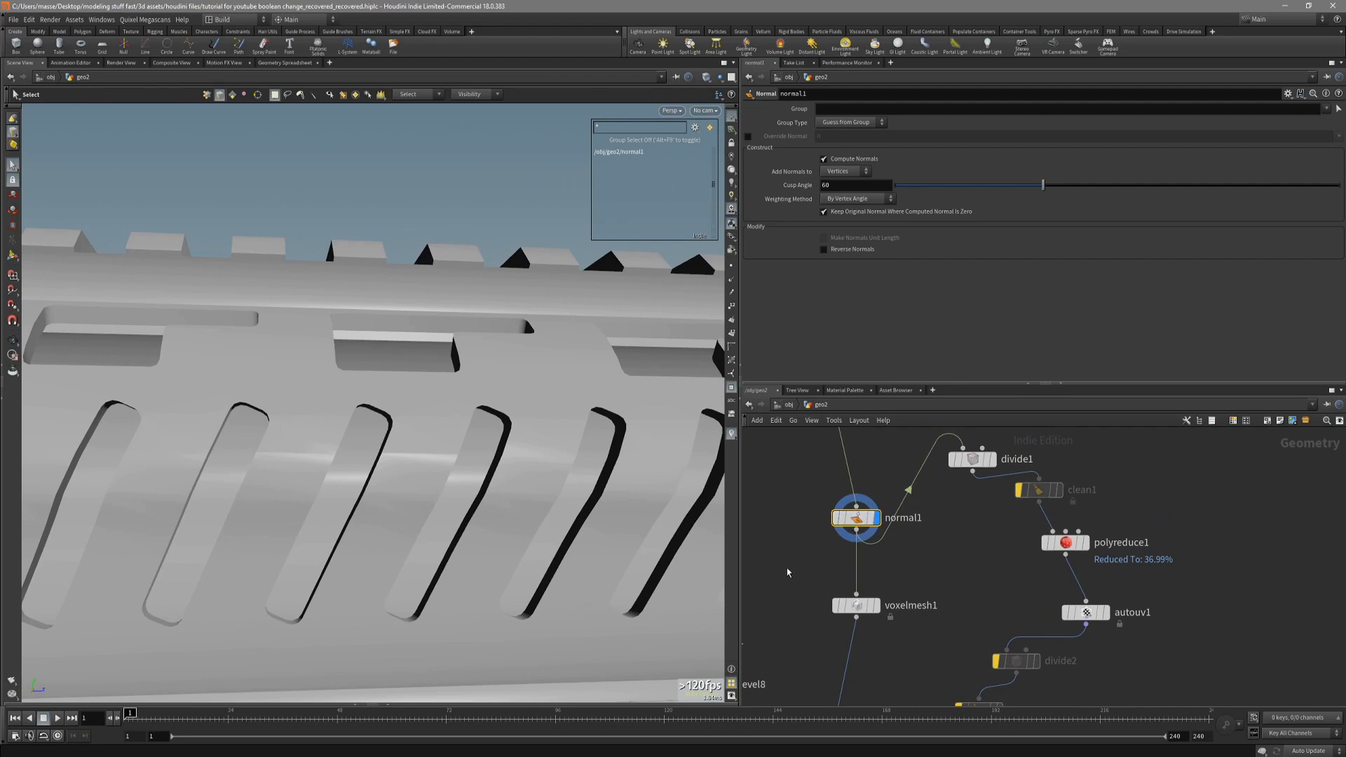
# Display the voxelmesh1 node's output and inspect its slots and rail in smooth shading without wireframe.
pyautogui.moveTo(659, 518)
pyautogui.mouseDown()
pyautogui.moveTo(616, 504)
pyautogui.moveTo(634, 516)
pyautogui.moveTo(550, 532)
pyautogui.moveTo(520, 504)
pyautogui.moveTo(516, 565)
pyautogui.moveTo(481, 580)
pyautogui.moveTo(529, 413)
pyautogui.mouseUp()
pyautogui.hotkey('shift', 'w')
pyautogui.hotkey('shift', 'w')
pyautogui.press('s')
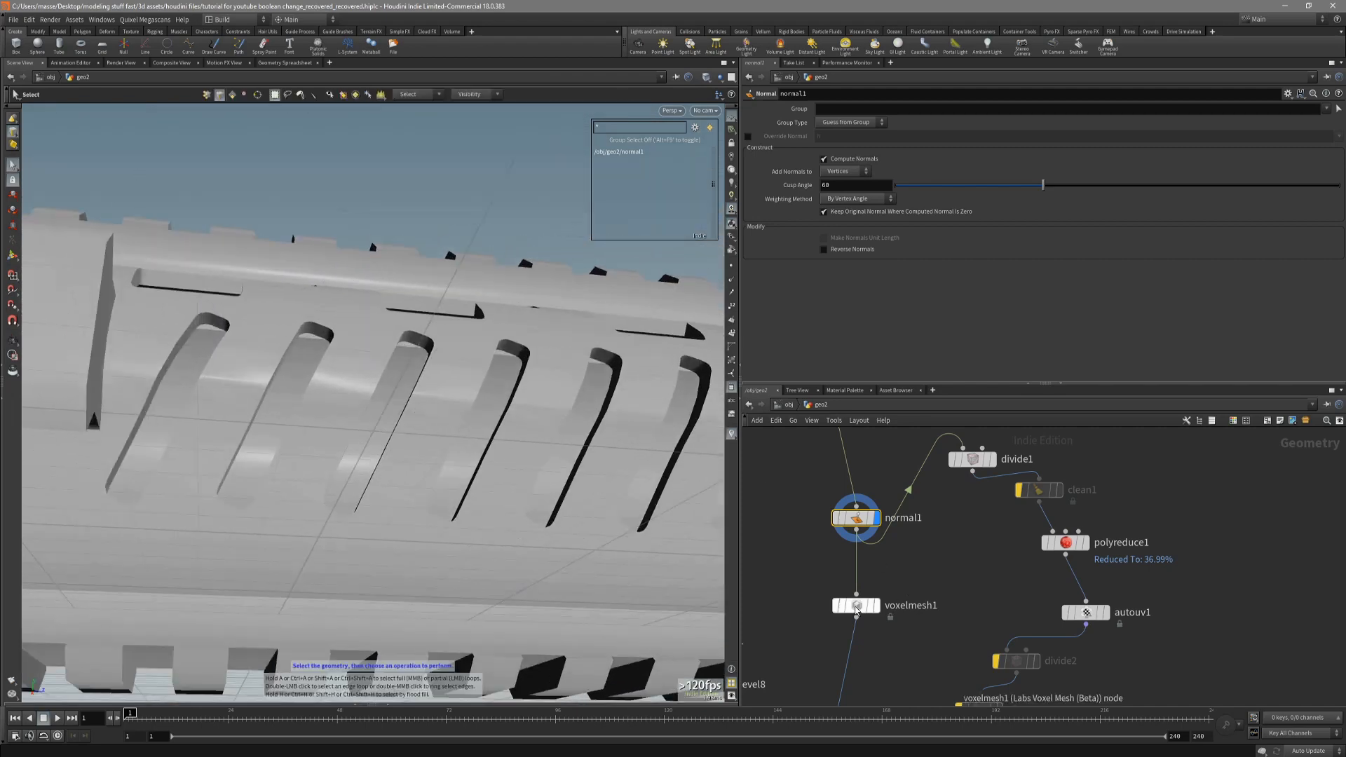
pyautogui.click(856, 607)
pyautogui.click(875, 605)
pyautogui.press('Escape')
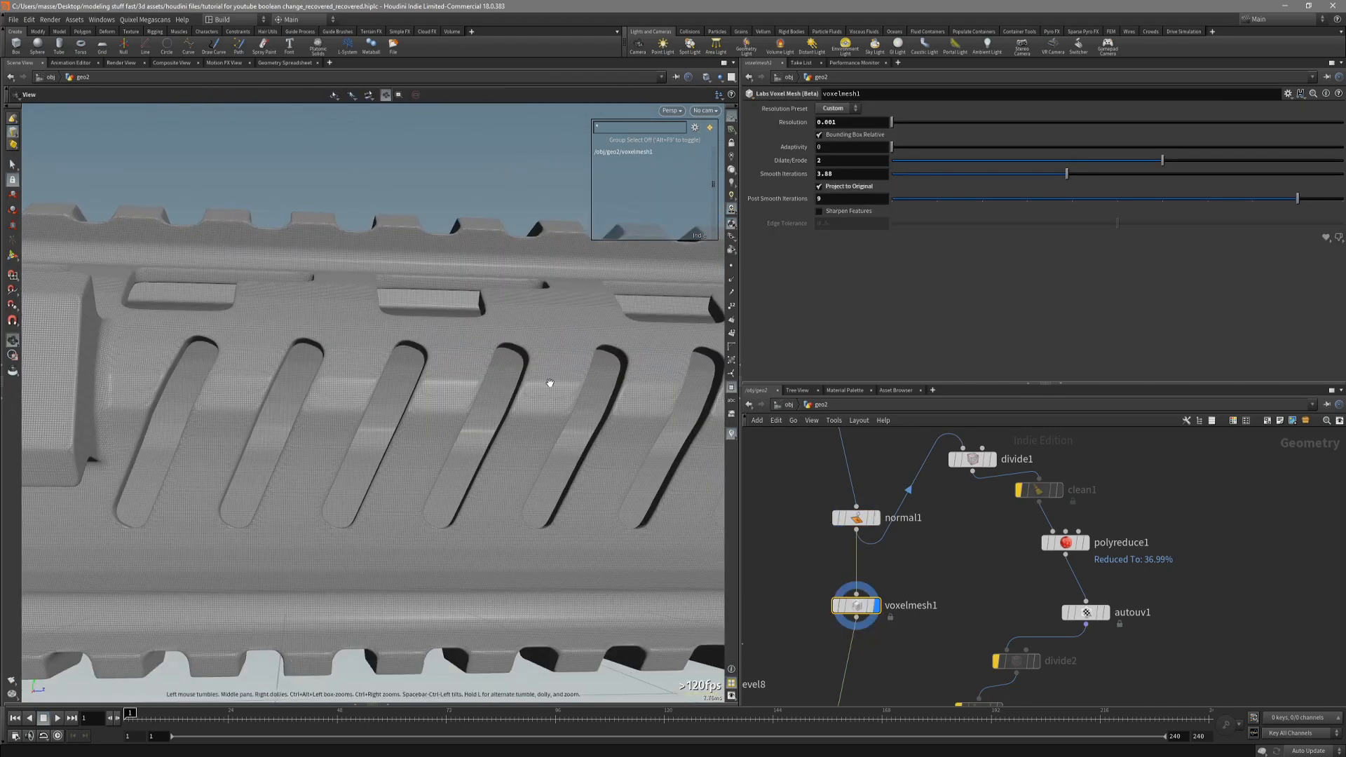
pyautogui.moveTo(542, 415)
pyautogui.keyDown('alt'); pyautogui.mouseDown()
pyautogui.moveTo(527, 385)
pyautogui.moveTo(536, 348)
pyautogui.moveTo(431, 416)
pyautogui.moveTo(511, 450)
pyautogui.moveTo(505, 480)
pyautogui.moveTo(481, 492)
pyautogui.moveTo(504, 439)
pyautogui.moveTo(466, 481)
pyautogui.moveTo(469, 539)
pyautogui.moveTo(444, 378)
pyautogui.moveTo(543, 388)
pyautogui.mouseUp(); pyautogui.keyUp('alt')
pyautogui.hotkey('shift', 'w')
pyautogui.keyDown('alt'); pyautogui.moveTo(543, 388); pyautogui.dragTo(584, 436, button='middle'); pyautogui.keyUp('alt')
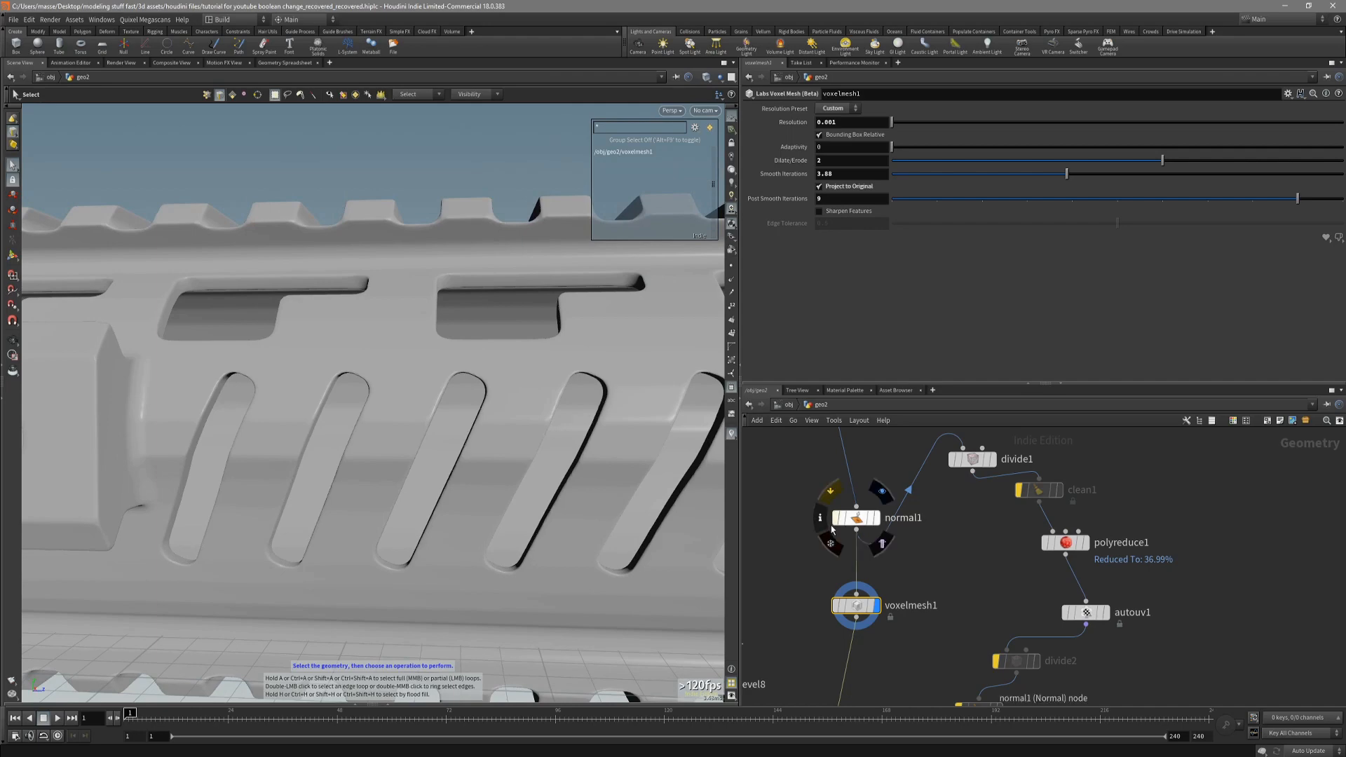
pyautogui.moveTo(670, 452)
pyautogui.keyDown('alt'); pyautogui.mouseDown()
pyautogui.moveTo(655, 445)
pyautogui.moveTo(693, 474)
pyautogui.moveTo(598, 460)
pyautogui.moveTo(694, 496)
pyautogui.mouseUp(); pyautogui.keyUp('alt')
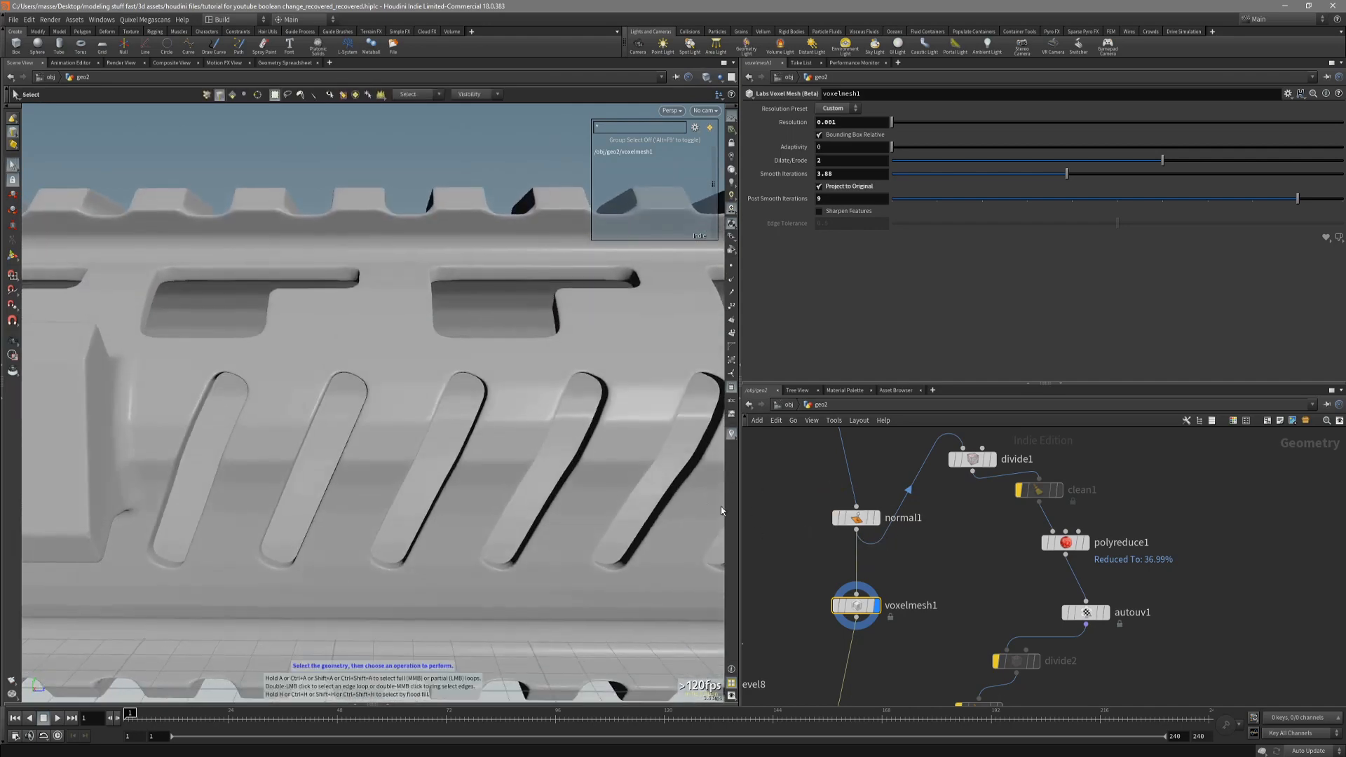
# Display the resample2 curve from the base shape network box in the front view.
pyautogui.scroll(-8, 806, 523)
pyautogui.moveTo(801, 516); pyautogui.dragTo(862, 742, button='middle')
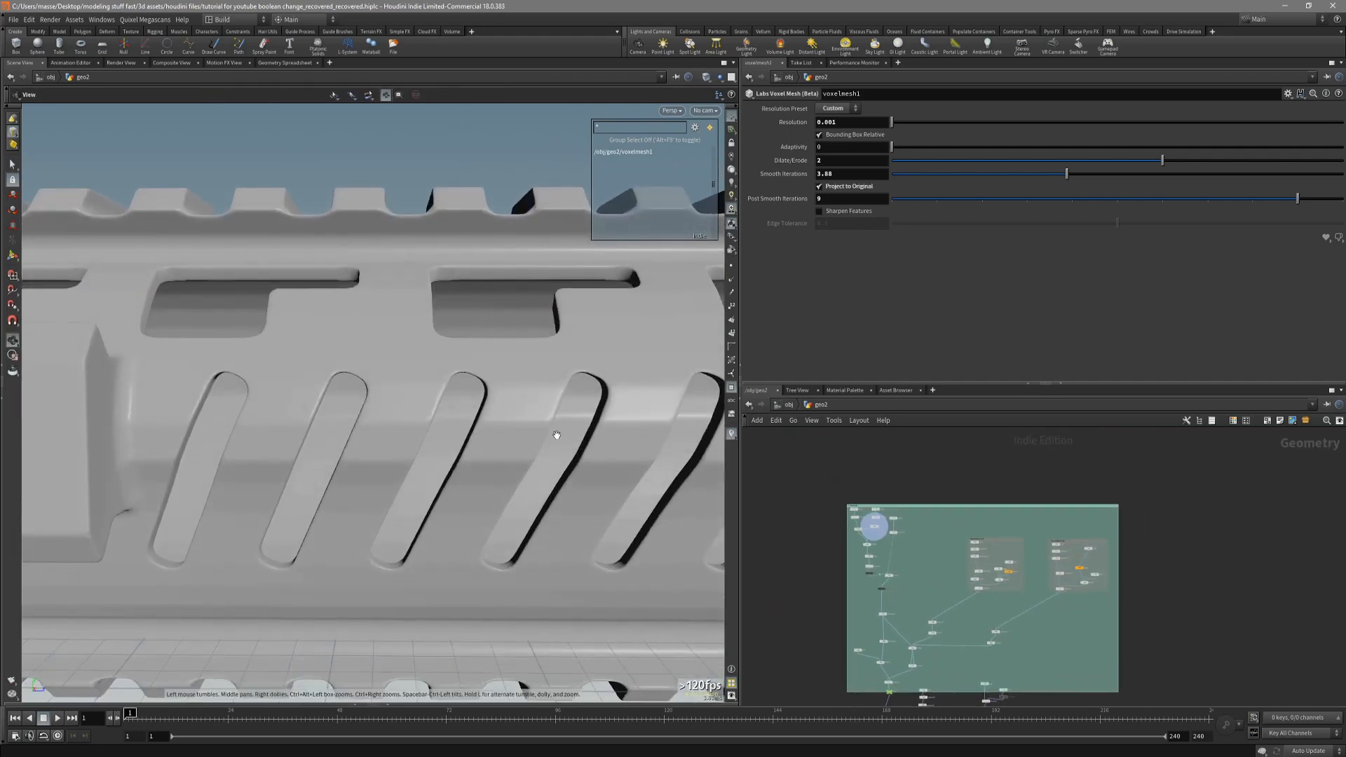
pyautogui.keyDown('alt'); pyautogui.moveTo(556, 435); pyautogui.dragTo(552, 437); pyautogui.keyUp('alt')
pyautogui.scroll(3, 895, 649)
pyautogui.moveTo(895, 649); pyautogui.dragTo(867, 489, button='middle')
pyautogui.scroll(5, 841, 592)
pyautogui.scroll(-6, 840, 605)
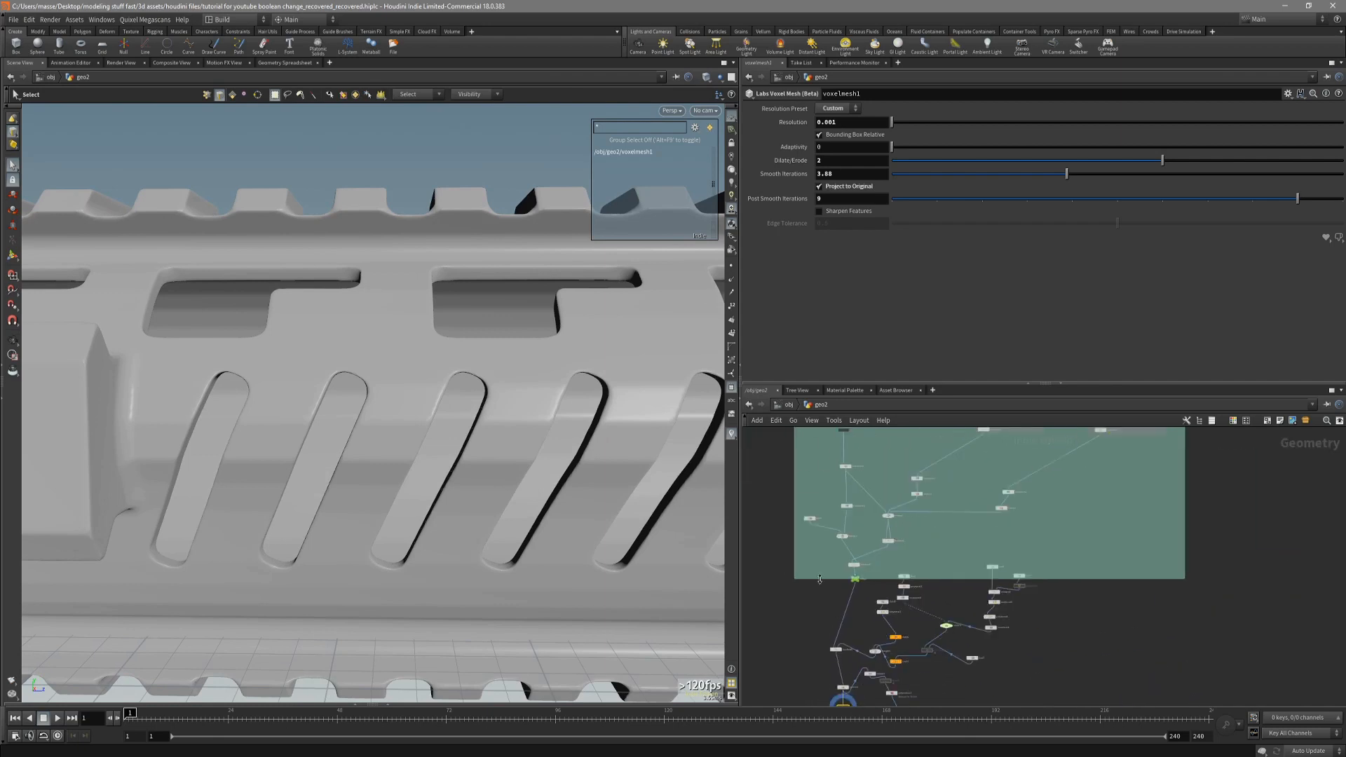
pyautogui.moveTo(813, 543); pyautogui.dragTo(827, 649, button='middle')
pyautogui.scroll(-3, 806, 539)
pyautogui.moveTo(806, 448); pyautogui.dragTo(816, 526, button='middle')
pyautogui.scroll(10, 818, 526)
pyautogui.moveTo(829, 583); pyautogui.dragTo(804, 559, button='middle')
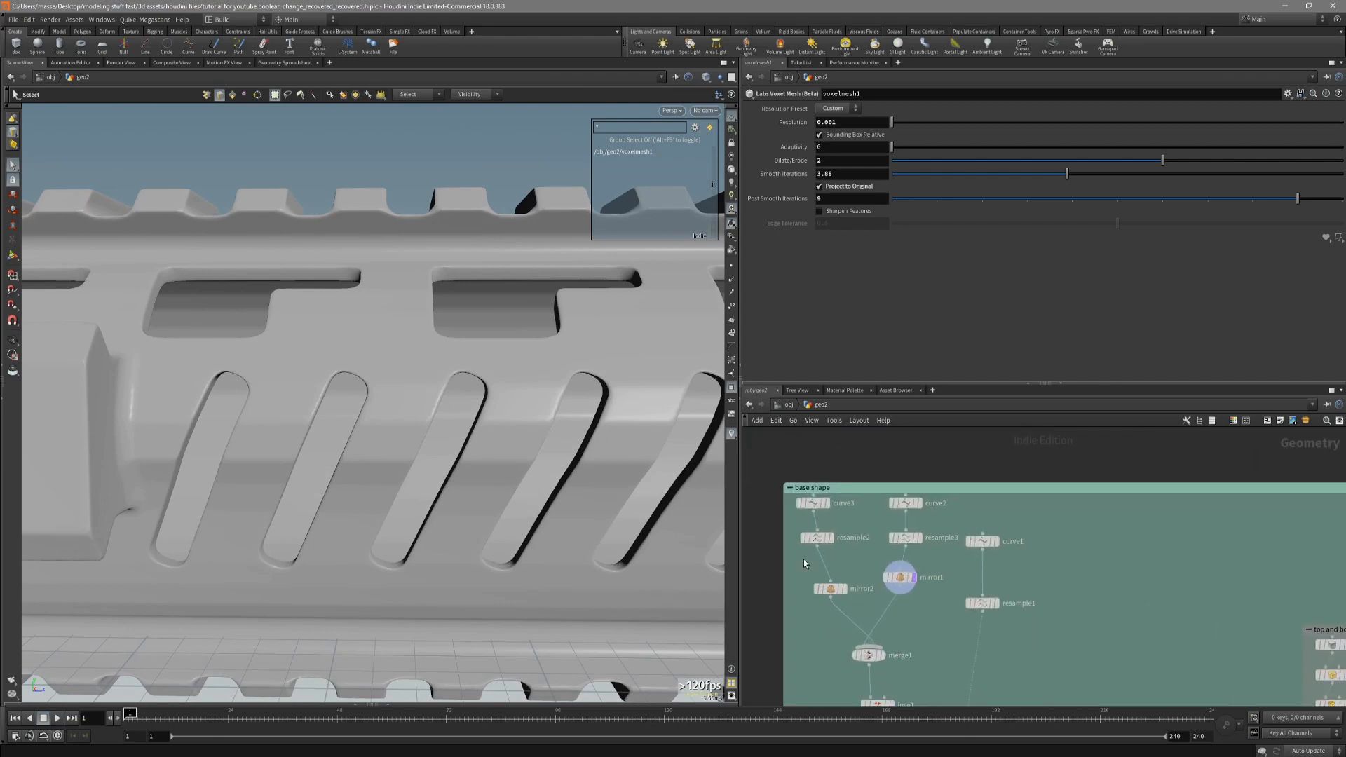
pyautogui.click(832, 538)
pyautogui.hotkey('space', '3')
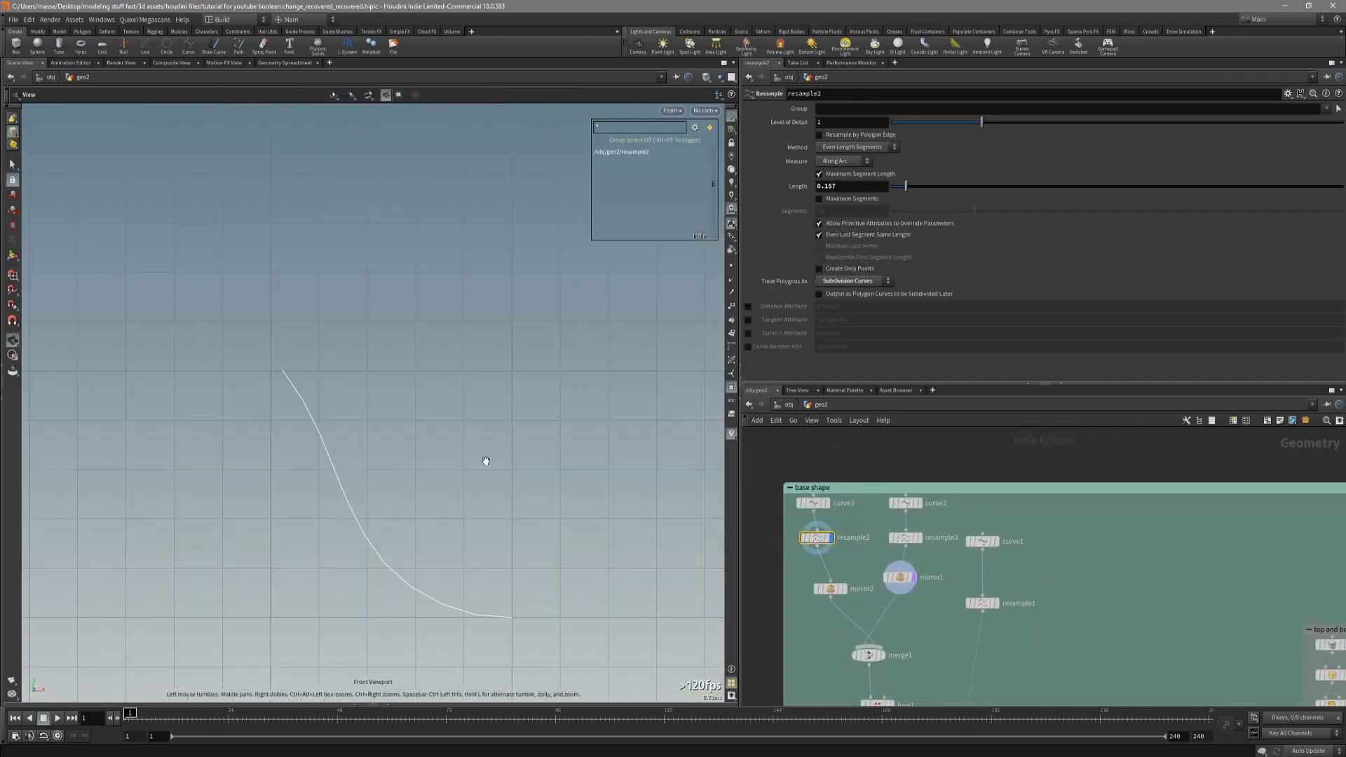
# Set the resample2 segment length to 0.058 with the curve's points shown.
pyautogui.keyDown('alt'); pyautogui.moveTo(406, 478); pyautogui.dragTo(327, 505, button='right'); pyautogui.keyUp('alt')
pyautogui.keyDown('alt'); pyautogui.moveTo(328, 504); pyautogui.dragTo(385, 489, button='middle'); pyautogui.keyUp('alt')
pyautogui.keyDown('alt'); pyautogui.moveTo(384, 490); pyautogui.dragTo(492, 482, button='right'); pyautogui.keyUp('alt')
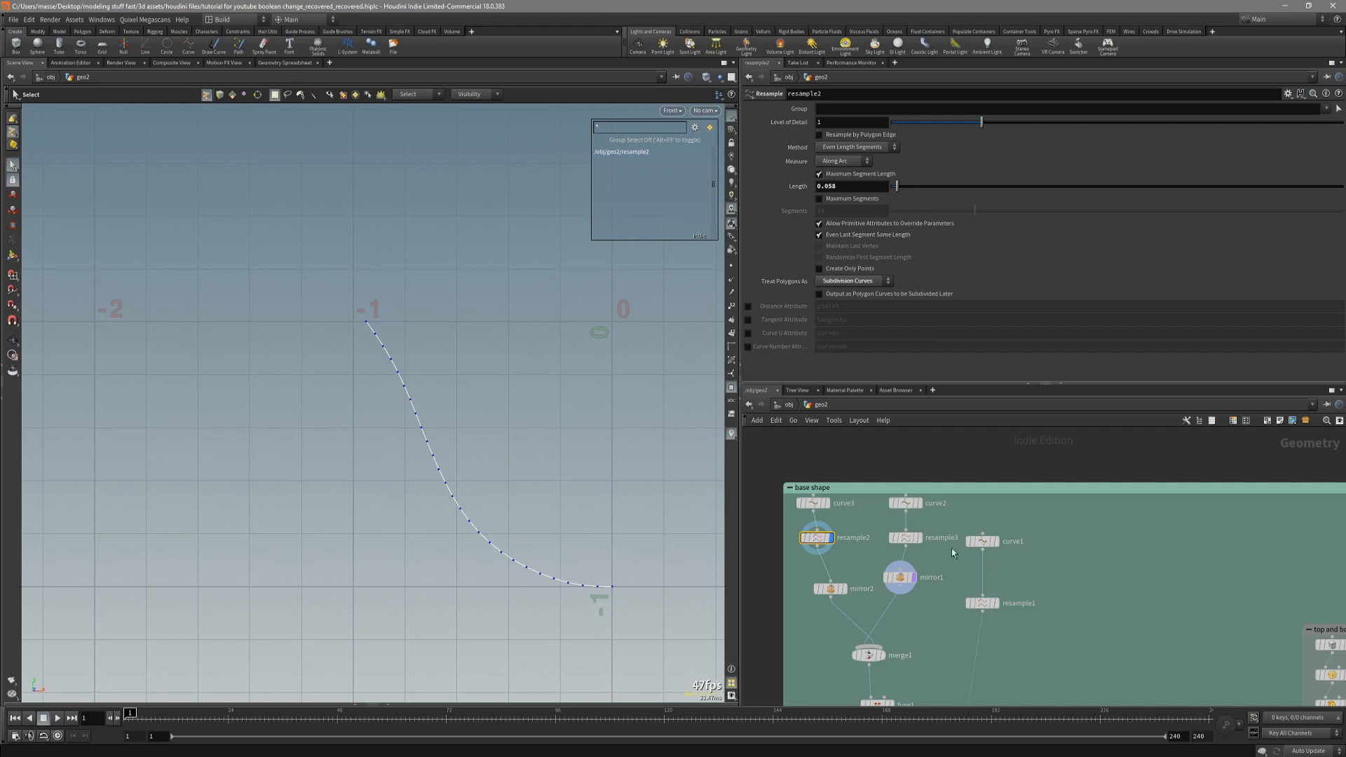
# Set the segment length of resample3, the upper half of the profile, to 0.058.
pyautogui.click(905, 537)
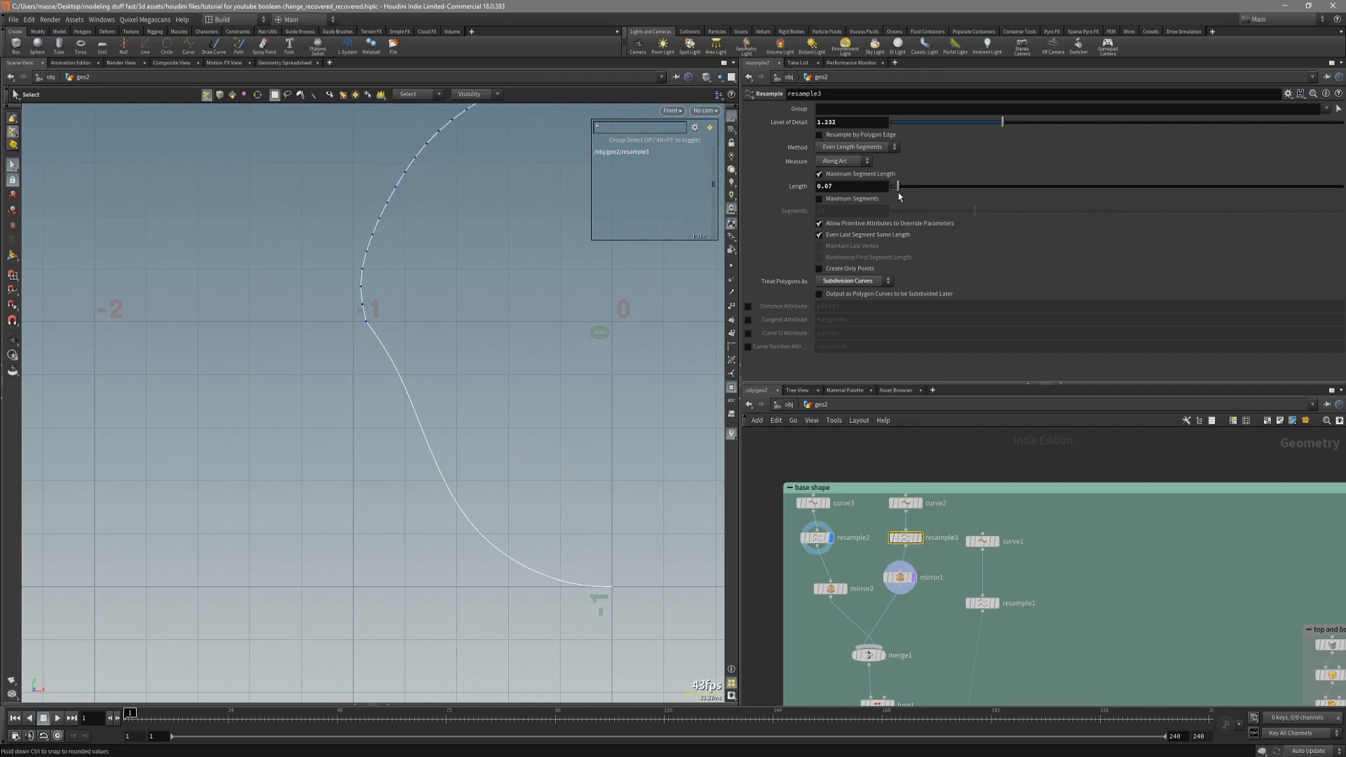
pyautogui.keyDown('alt'); pyautogui.moveTo(551, 305); pyautogui.dragTo(532, 420, button='middle'); pyautogui.keyUp('alt')
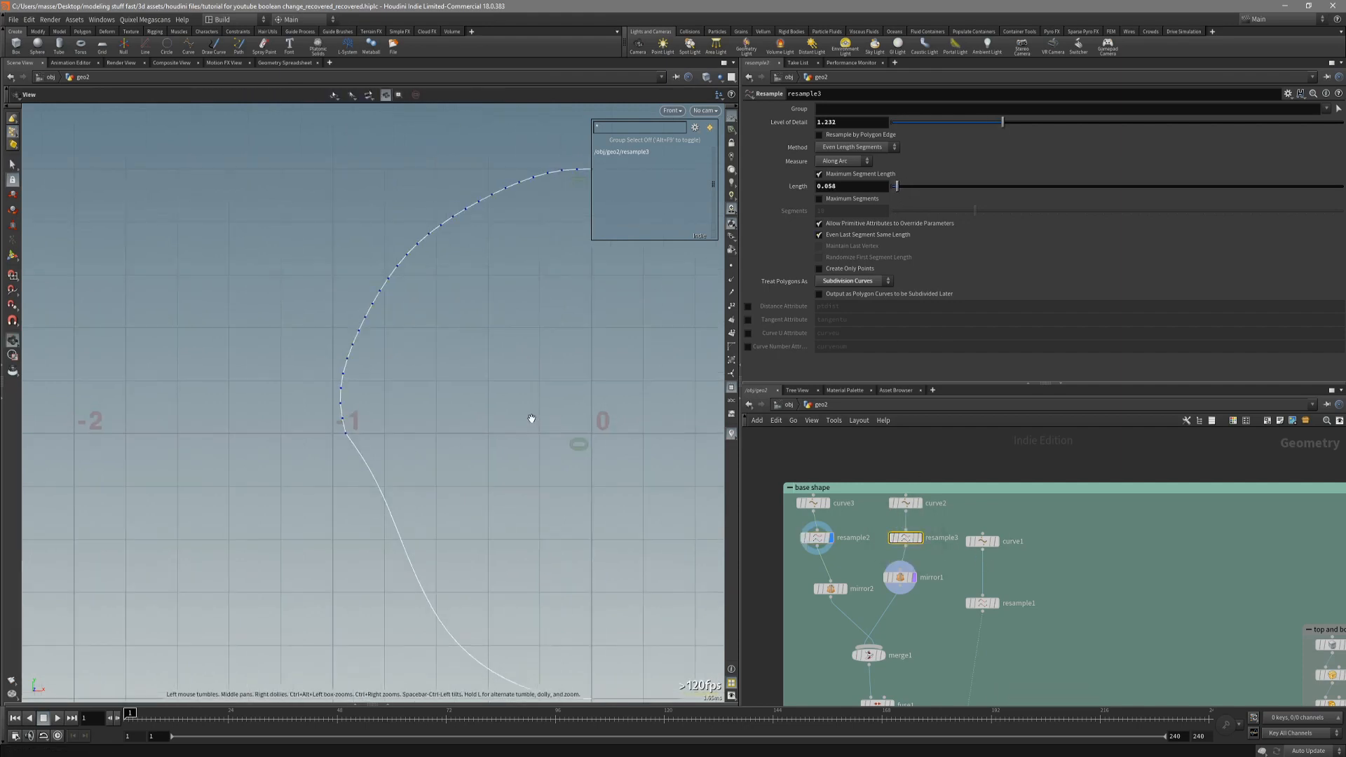
pyautogui.keyDown('alt'); pyautogui.moveTo(532, 420); pyautogui.dragTo(526, 418, button='right'); pyautogui.keyUp('alt')
pyautogui.keyDown('alt'); pyautogui.moveTo(526, 417); pyautogui.dragTo(517, 412, button='middle'); pyautogui.keyUp('alt')
pyautogui.keyDown('alt'); pyautogui.moveTo(399, 352); pyautogui.dragTo(388, 389, button='middle'); pyautogui.keyUp('alt')
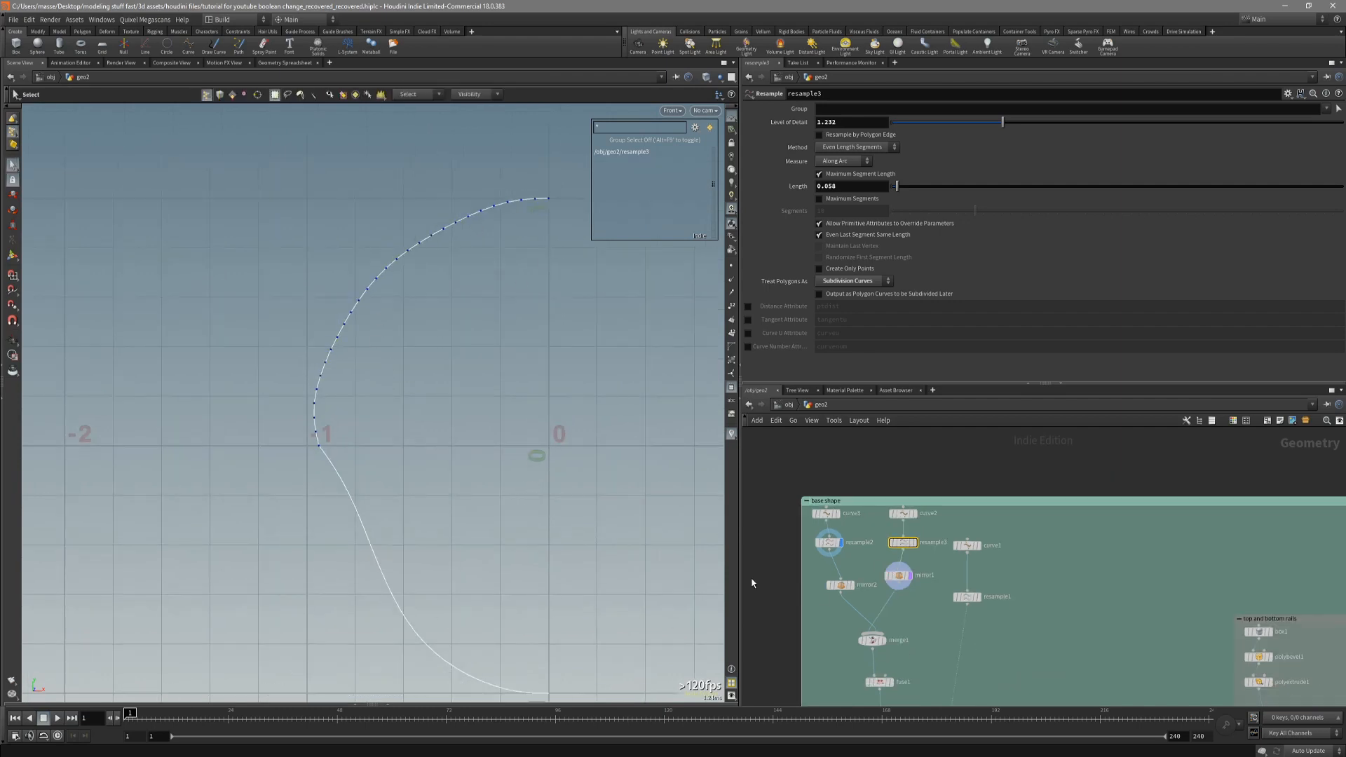
# Display the voxelmesh1 output in the perspective view to check the denser base profile.
pyautogui.press('s')
pyautogui.scroll(-5, 799, 580)
pyautogui.moveTo(799, 579); pyautogui.dragTo(808, 423, button='middle')
pyautogui.moveTo(820, 648); pyautogui.dragTo(805, 524, button='middle')
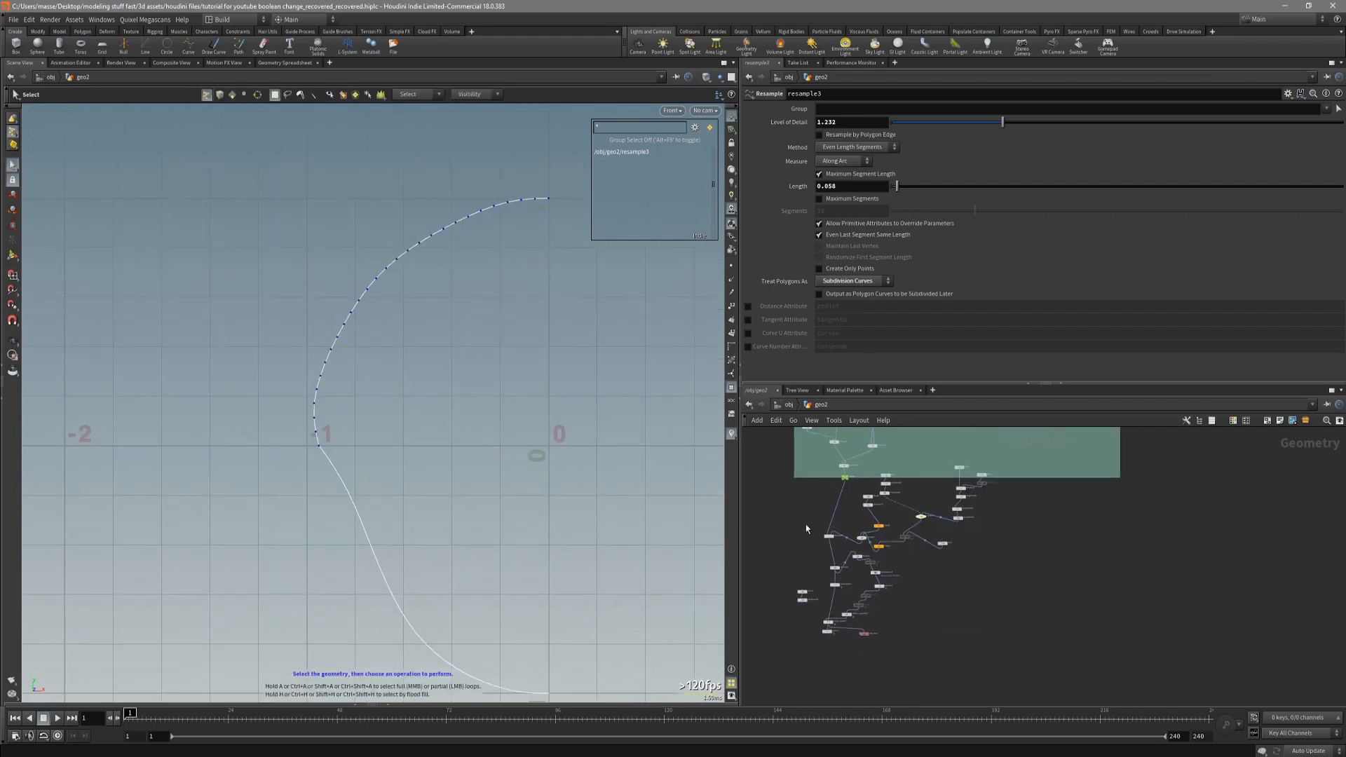
pyautogui.scroll(5, 830, 533)
pyautogui.moveTo(824, 660); pyautogui.dragTo(809, 579, button='middle')
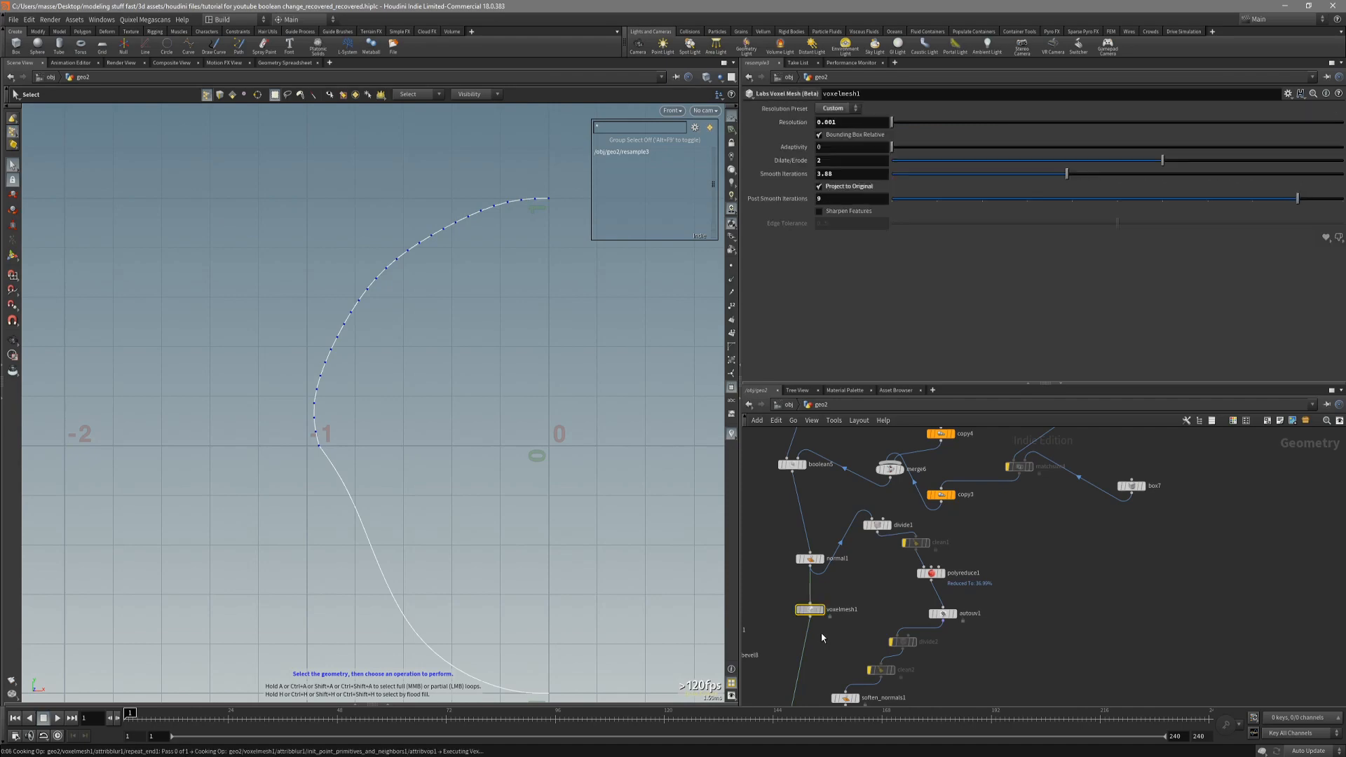
pyautogui.hotkey('space', '1')
pyautogui.press('3')
pyautogui.keyDown('alt'); pyautogui.moveTo(545, 515); pyautogui.dragTo(582, 417); pyautogui.keyUp('alt')
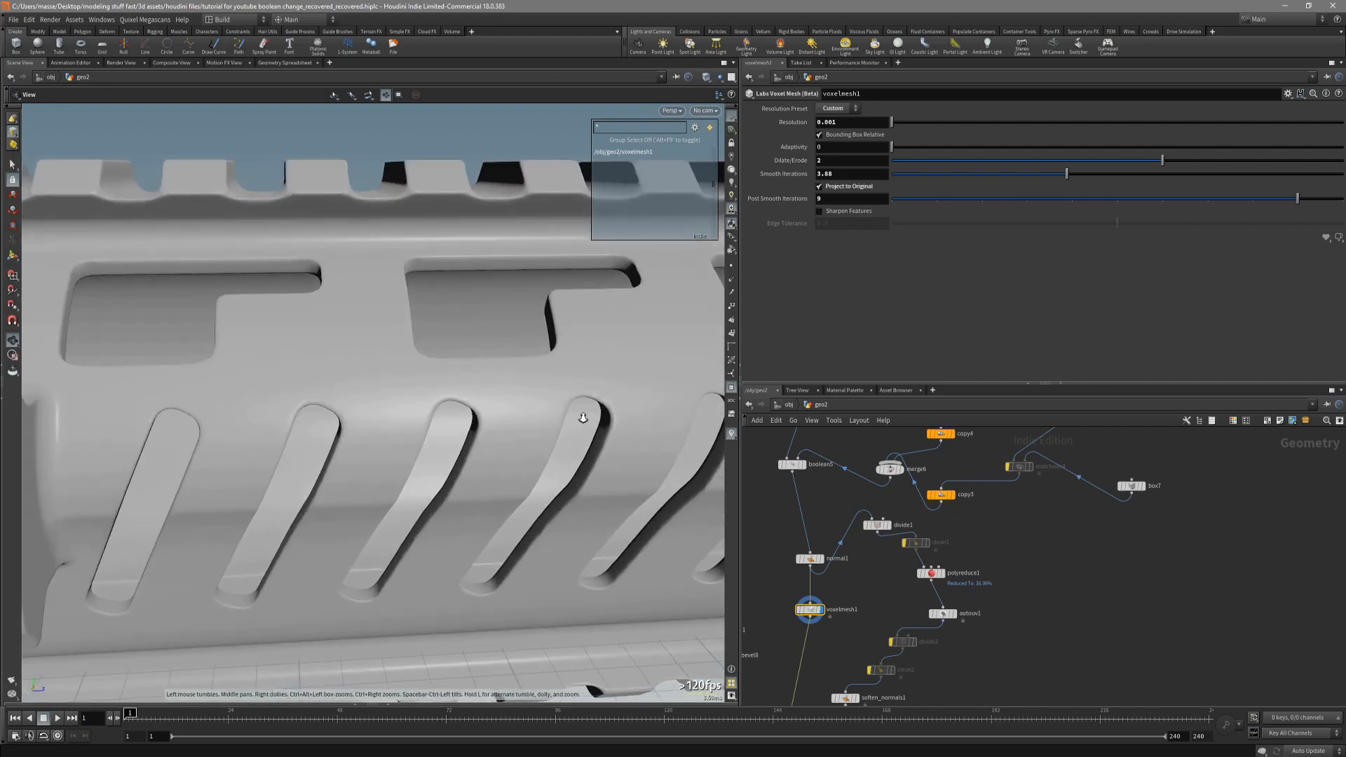
# Set voxelmesh1's Post Smooth Iterations to 15 and inspect the slots.
pyautogui.scroll(3, 576, 409)
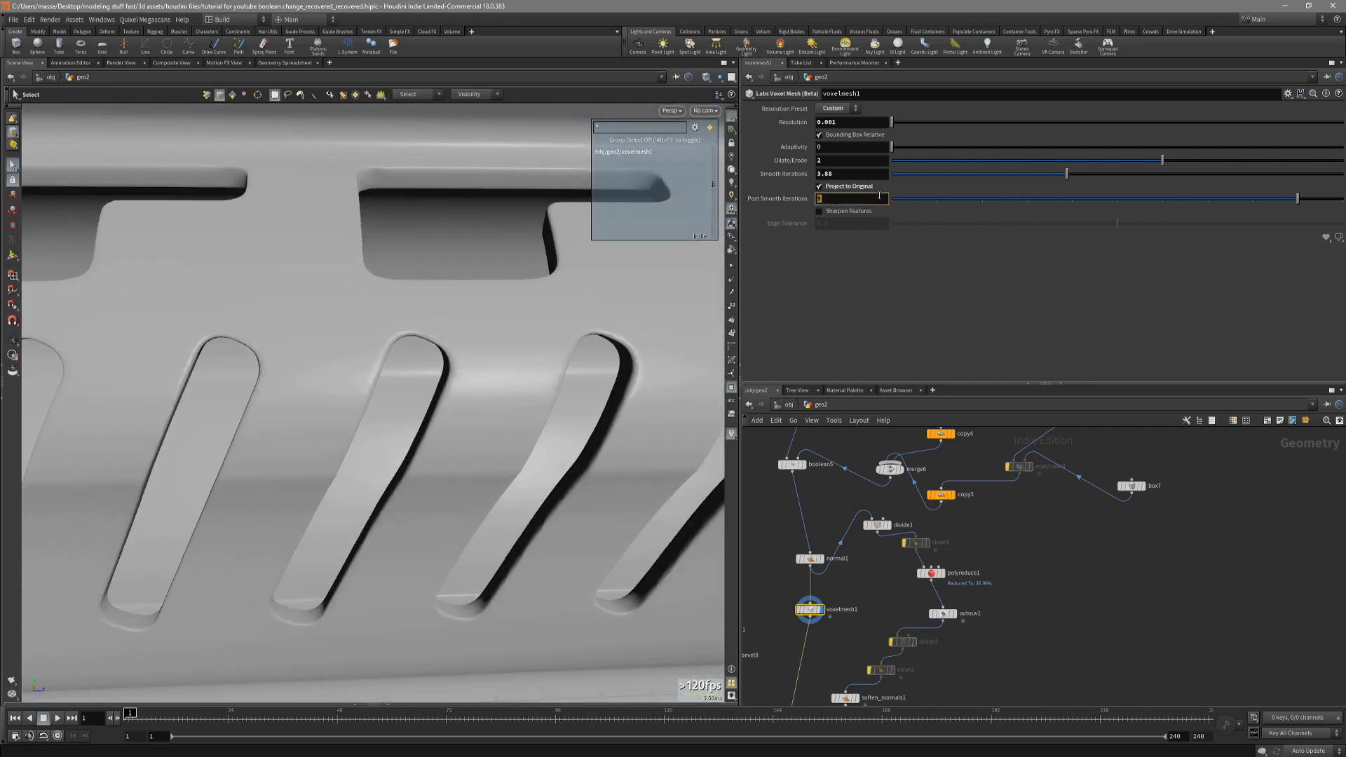
pyautogui.press('Return')
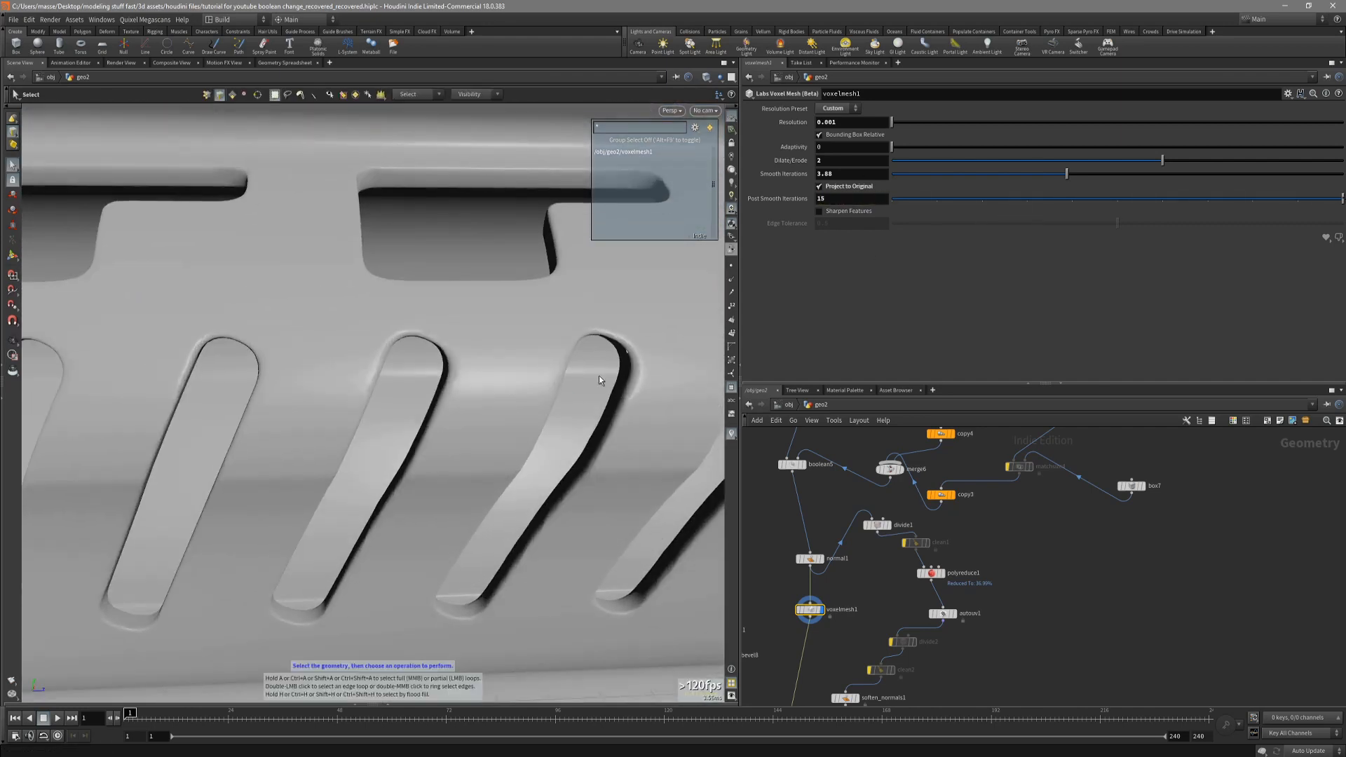
pyautogui.keyDown('alt'); pyautogui.moveTo(599, 375); pyautogui.dragTo(587, 458); pyautogui.keyUp('alt')
# Display the base shape's merged profile from merge1 in the front view.
pyautogui.scroll(-5, 834, 525)
pyautogui.moveTo(806, 480); pyautogui.dragTo(811, 609, button='middle')
pyautogui.scroll(-4, 811, 608)
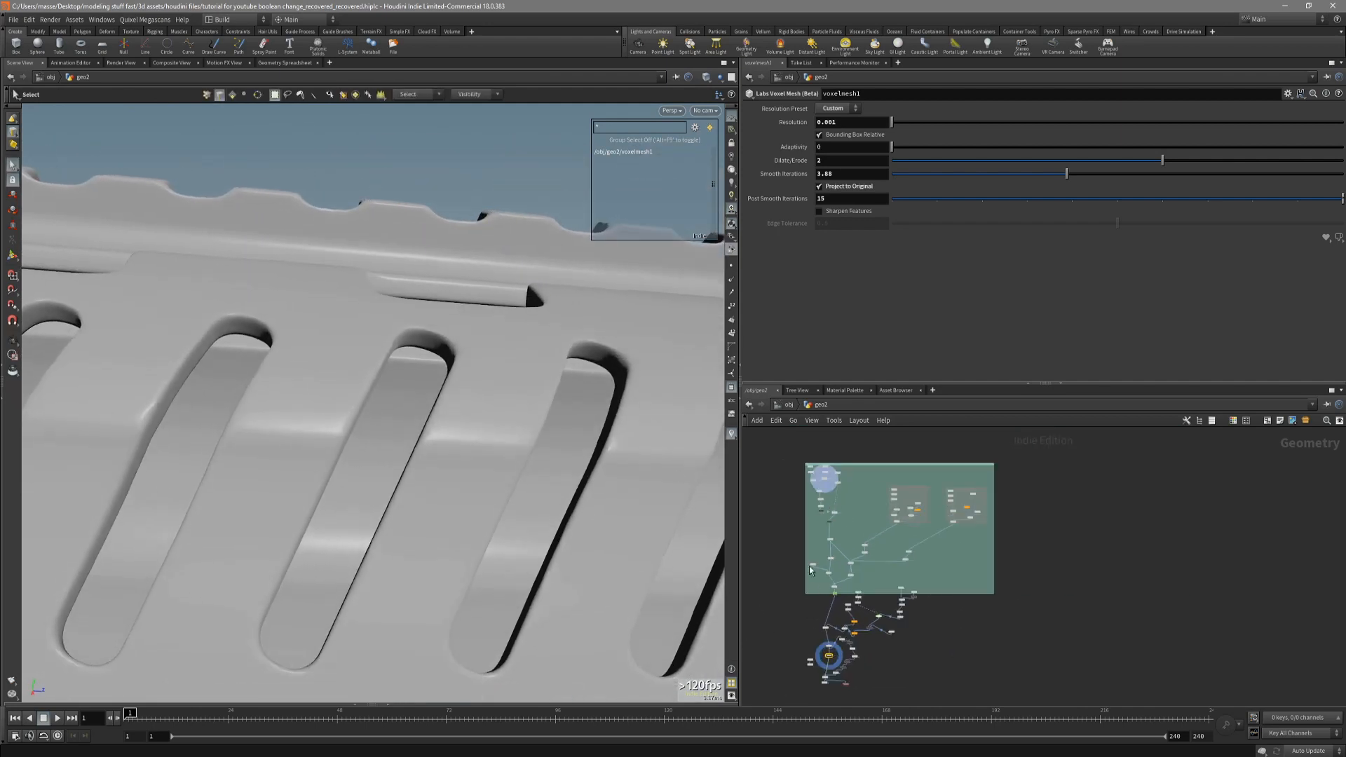
pyautogui.scroll(7, 818, 485)
pyautogui.moveTo(822, 477); pyautogui.dragTo(830, 531, button='middle')
pyautogui.scroll(5, 814, 502)
pyautogui.click(798, 480)
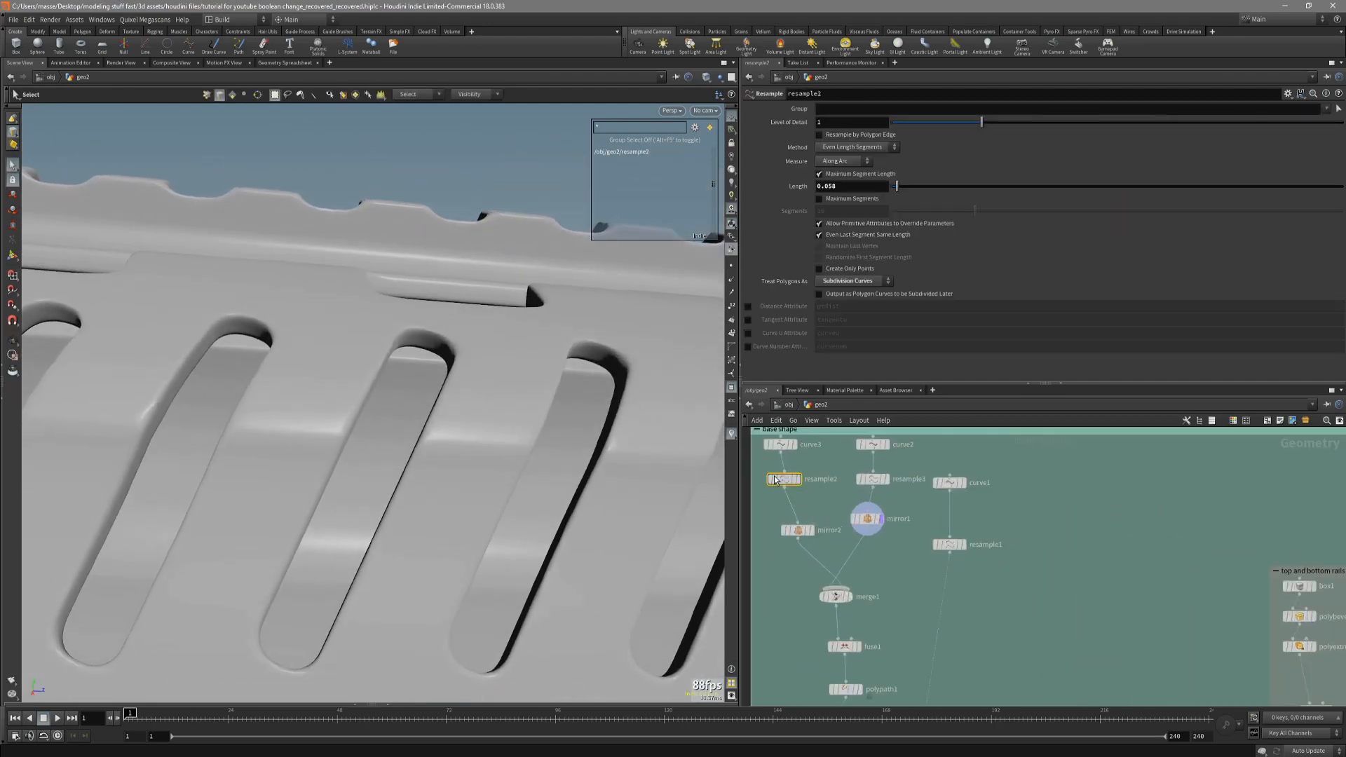
pyautogui.hotkey('space', '3')
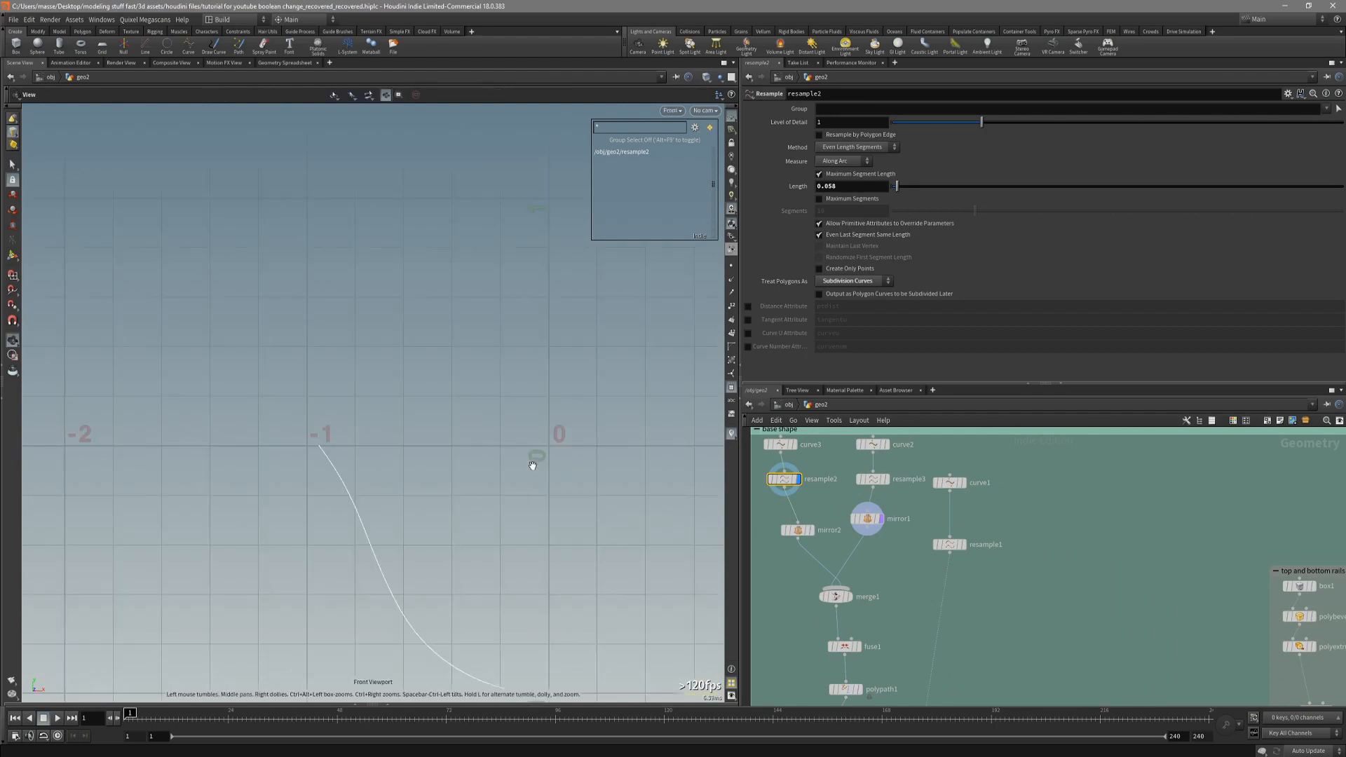
pyautogui.moveTo(835, 579); pyautogui.dragTo(844, 551, button='middle')
pyautogui.click(845, 568)
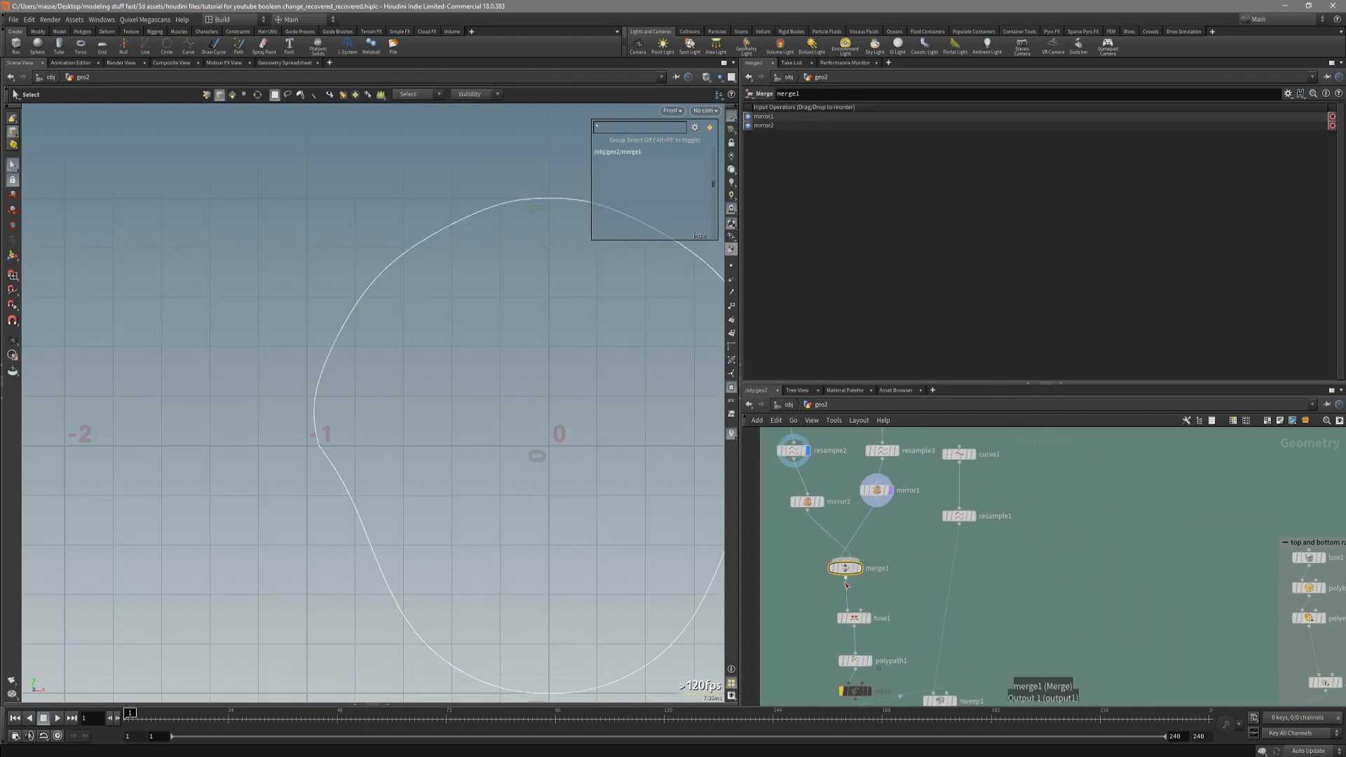
# Examine the points around the kinks on both sides of the merged profile.
pyautogui.scroll(5, 379, 472)
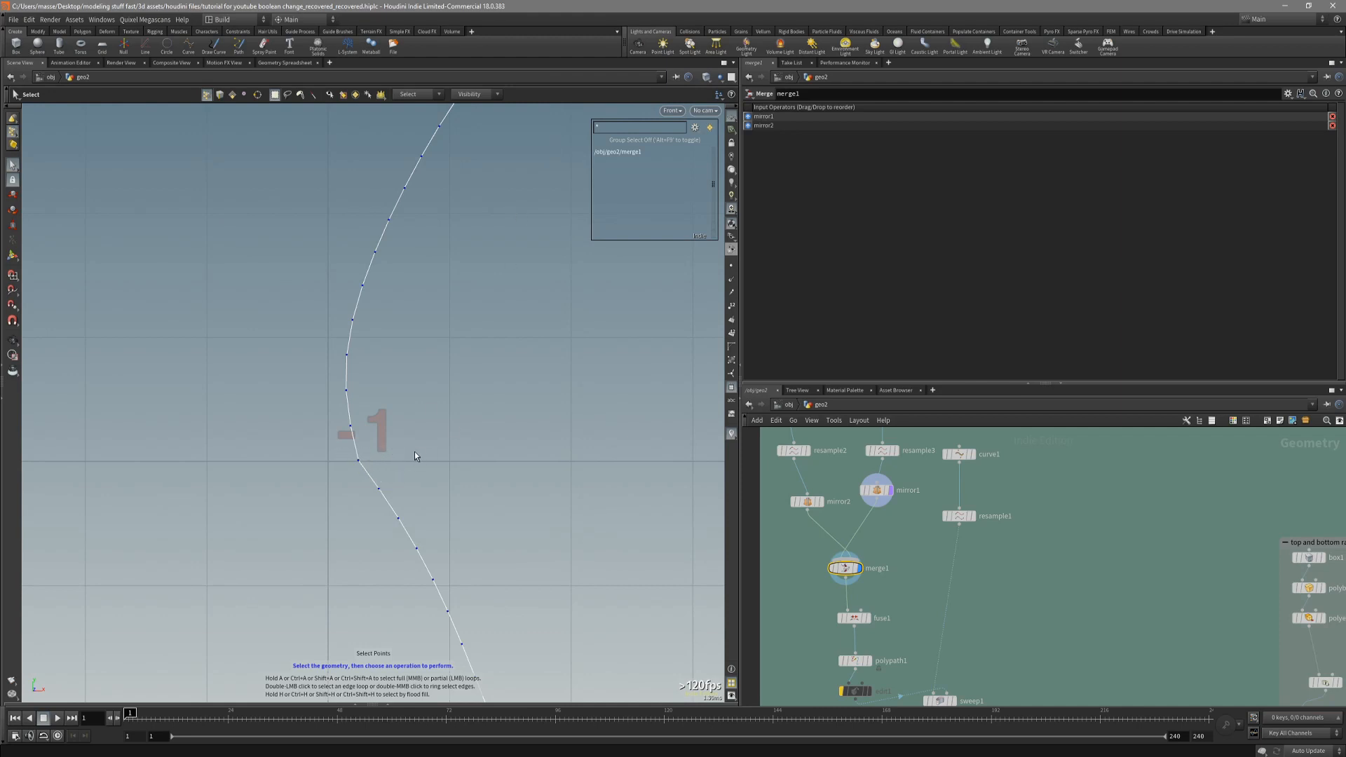
pyautogui.scroll(3, 398, 438)
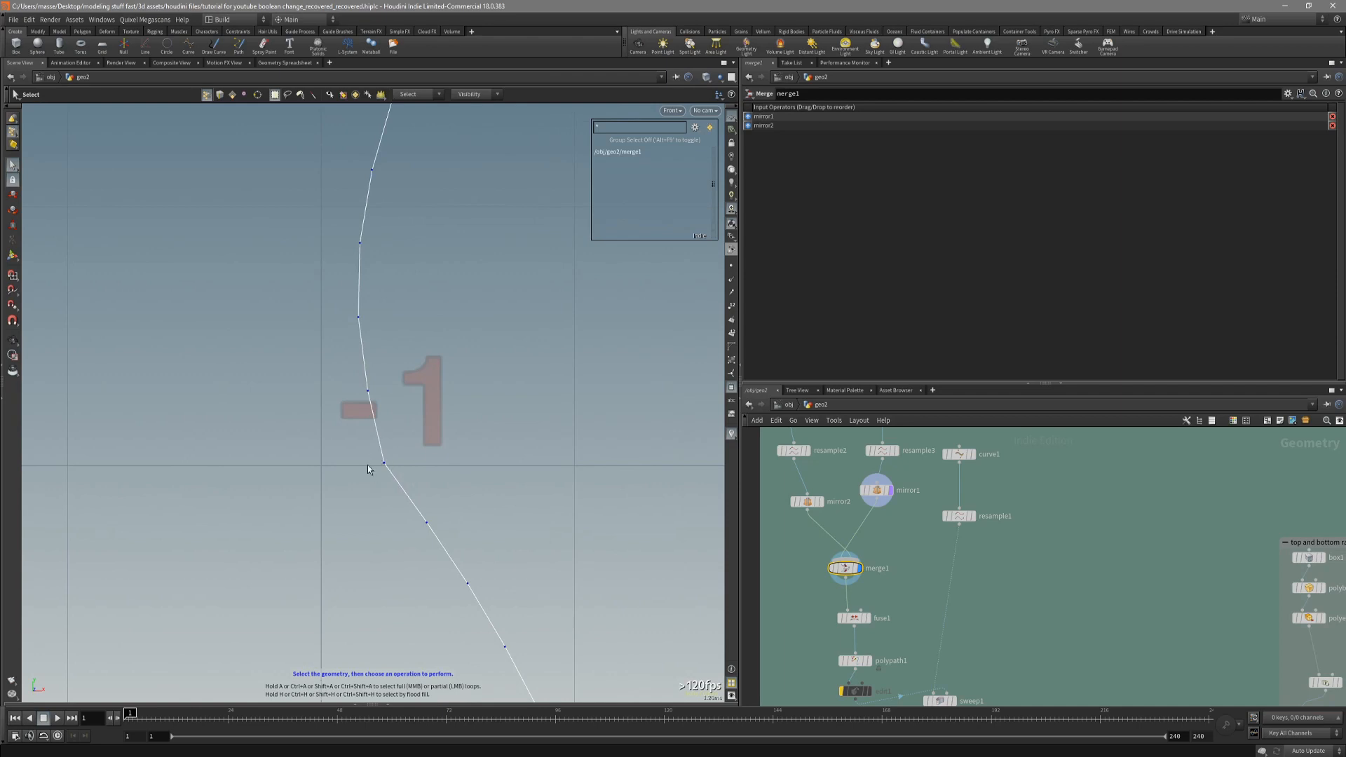
pyautogui.scroll(-4, 481, 516)
pyautogui.moveTo(561, 455); pyautogui.dragTo(318, 480, button='middle')
pyautogui.scroll(-4, 318, 481)
pyautogui.moveTo(491, 449); pyautogui.dragTo(263, 436, button='middle')
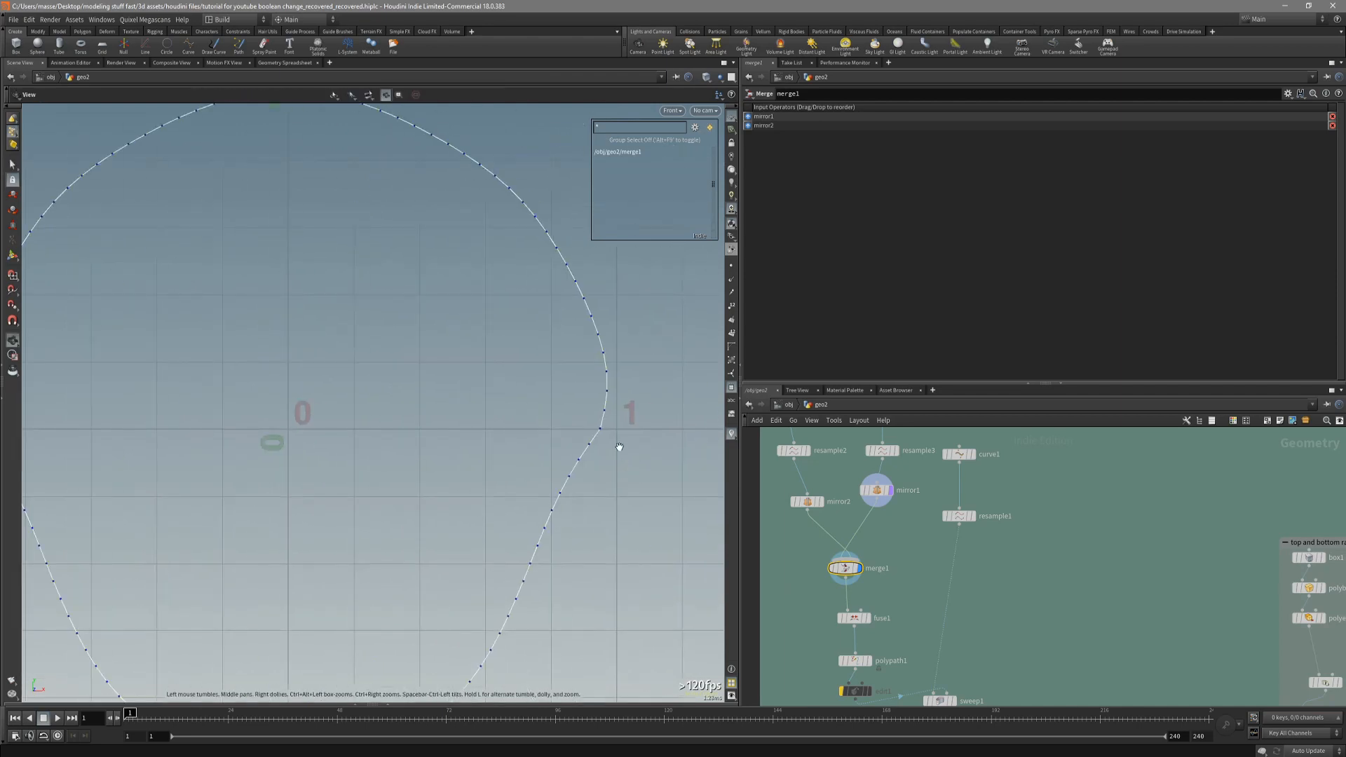
pyautogui.scroll(2, 619, 446)
pyautogui.press('s')
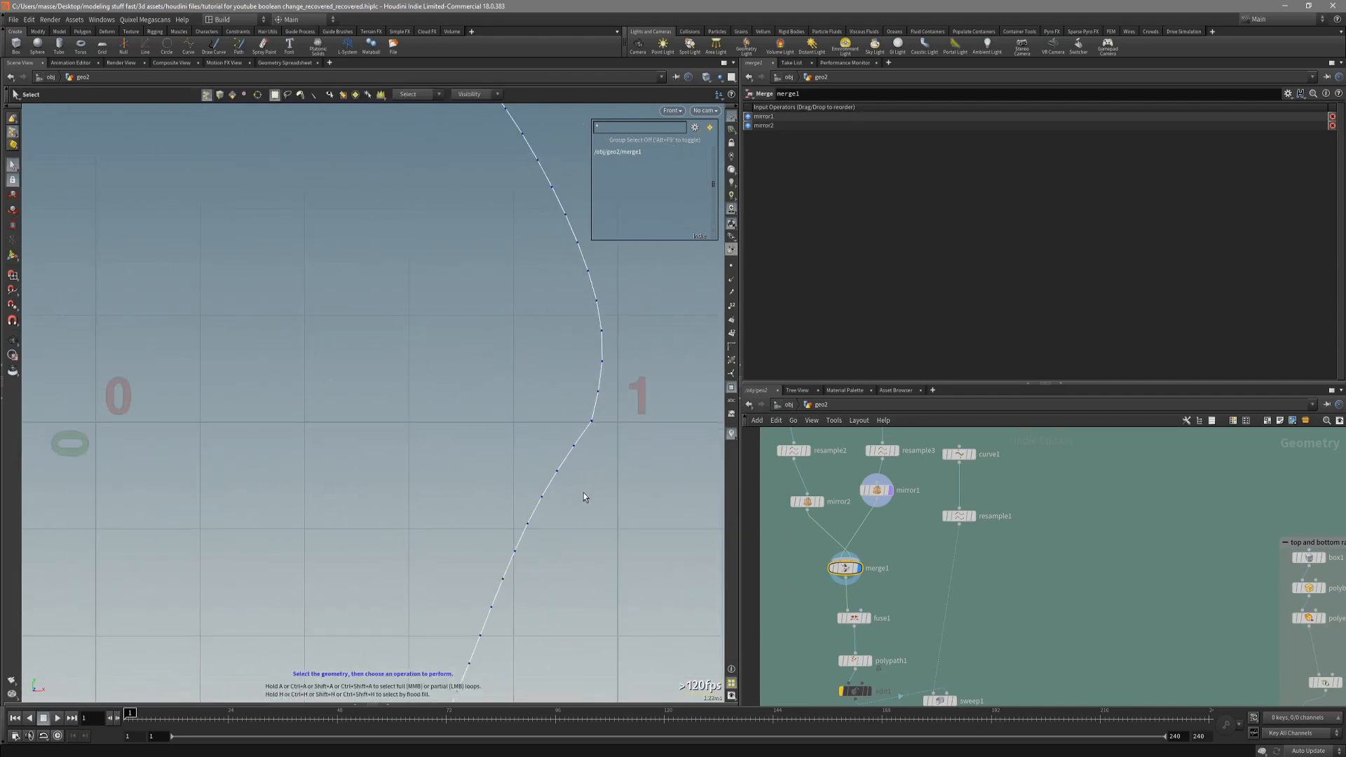
# Delete the bypassed edit1 node between polypath1 and sweep1.
pyautogui.scroll(-2, 881, 591)
pyautogui.moveTo(903, 608); pyautogui.dragTo(901, 571, button='middle')
pyautogui.scroll(4, 900, 618)
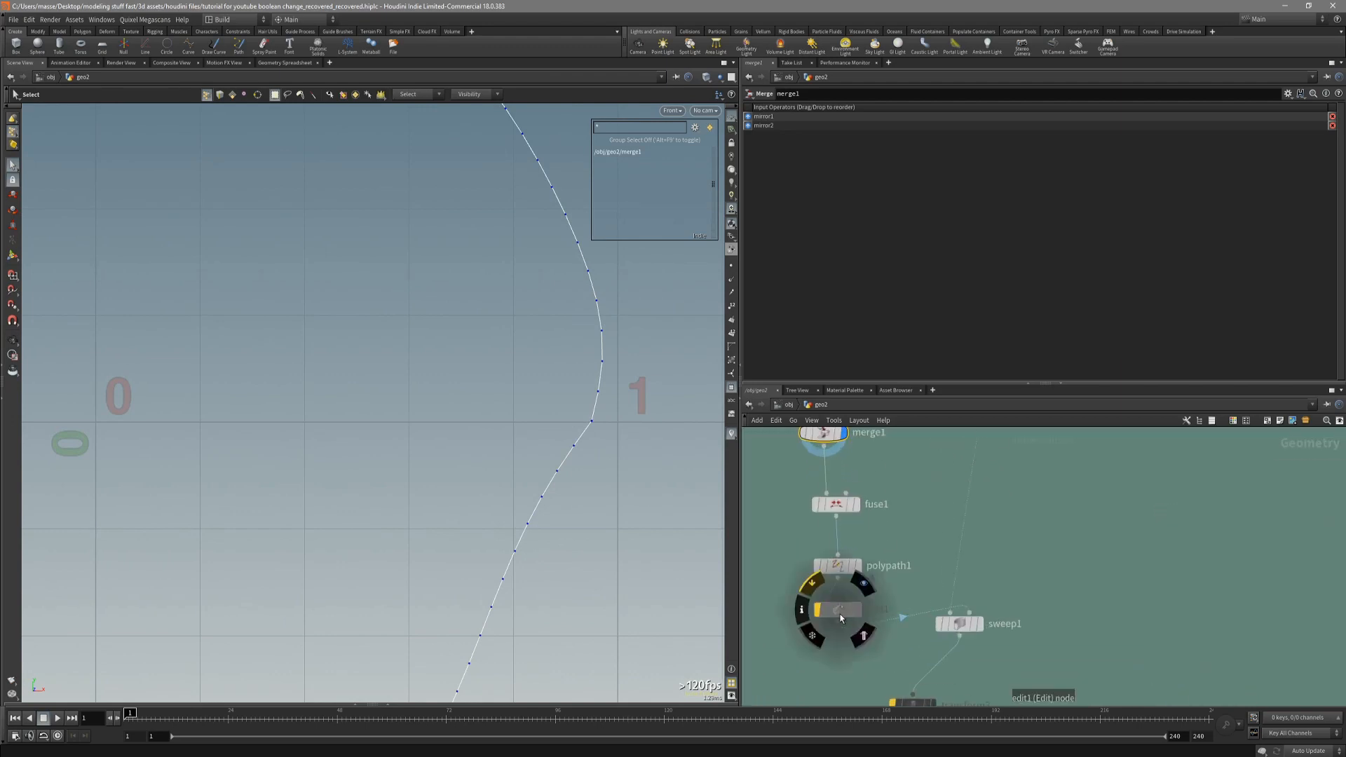
pyautogui.click(839, 612)
pyautogui.click(863, 629)
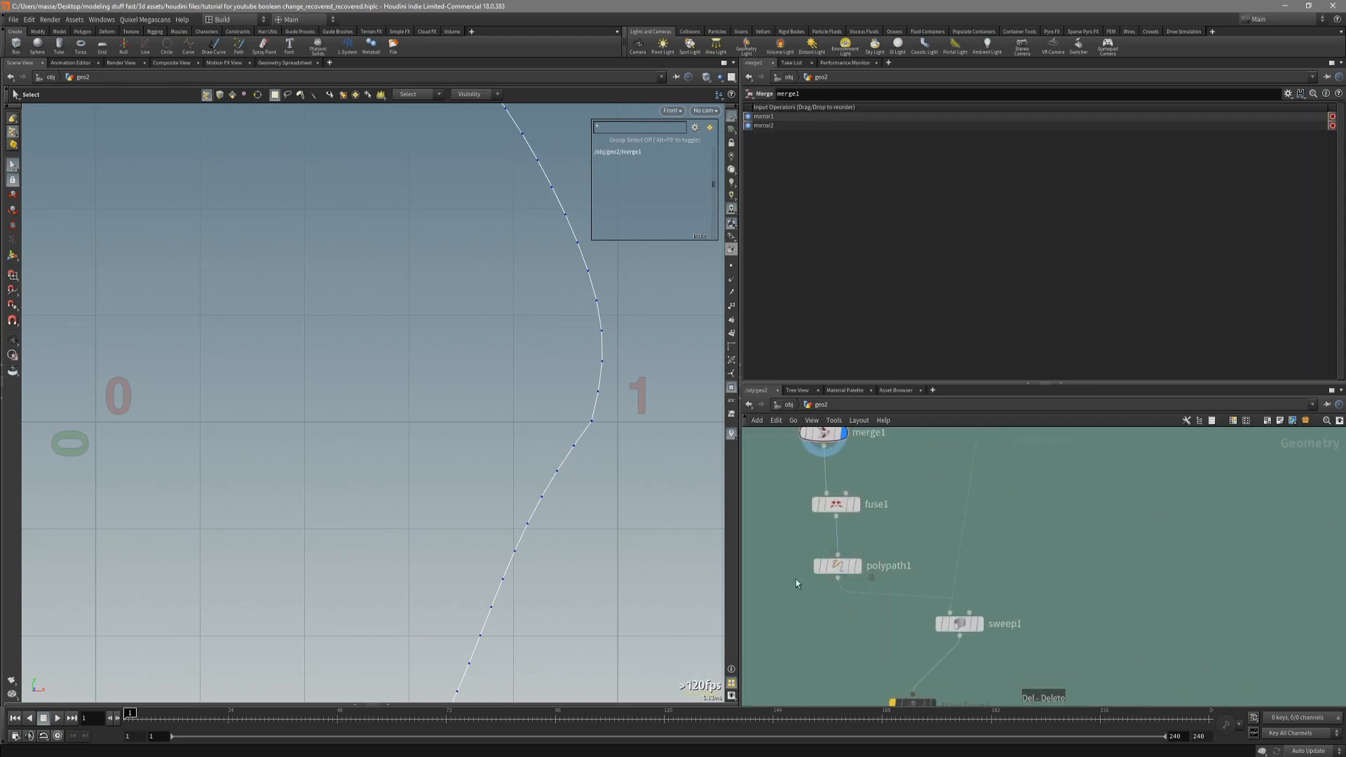
# Display polypath1 and add an Edit that moves the profile's kink point near X = 1 inward by about 0.008.
pyautogui.keyDown('alt'); pyautogui.moveTo(616, 442); pyautogui.dragTo(670, 495, button='middle'); pyautogui.keyUp('alt')
pyautogui.moveTo(663, 491); pyautogui.dragTo(635, 464)
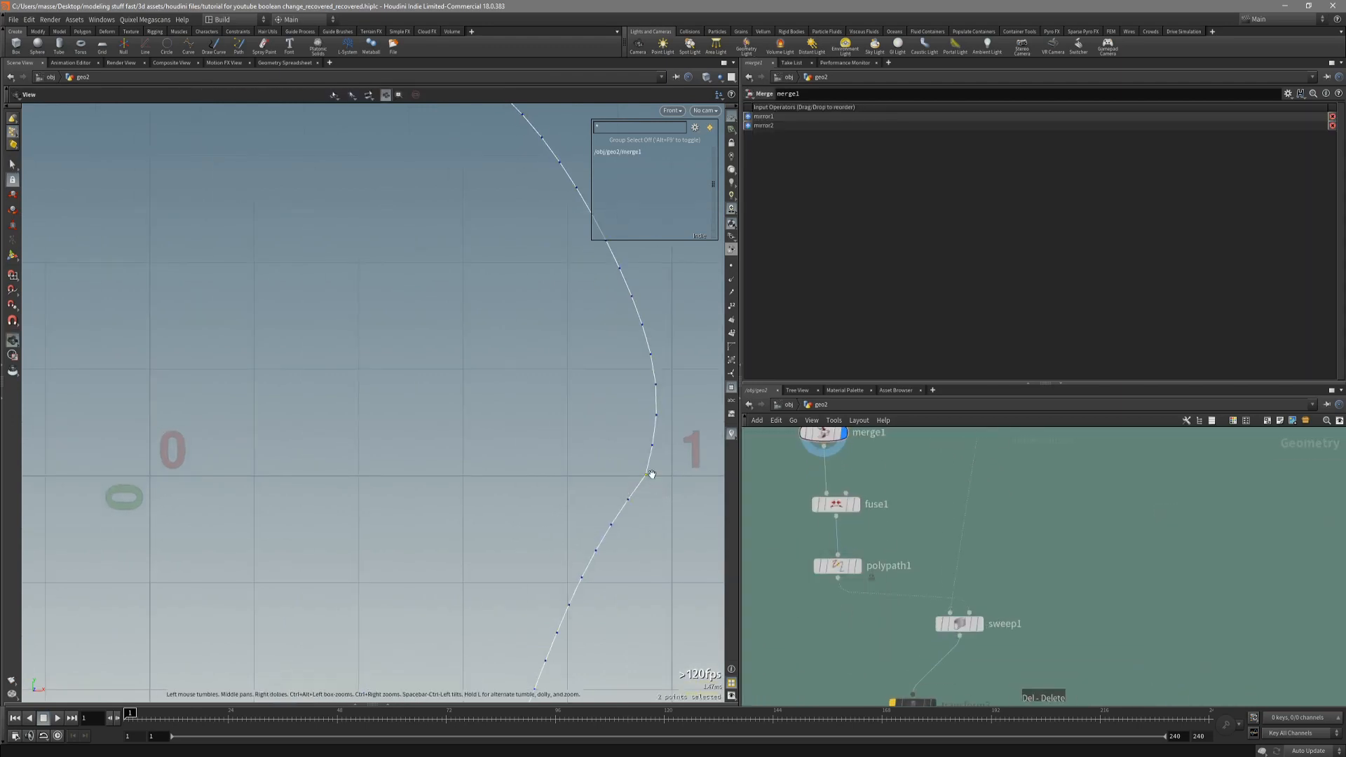
pyautogui.click(838, 566)
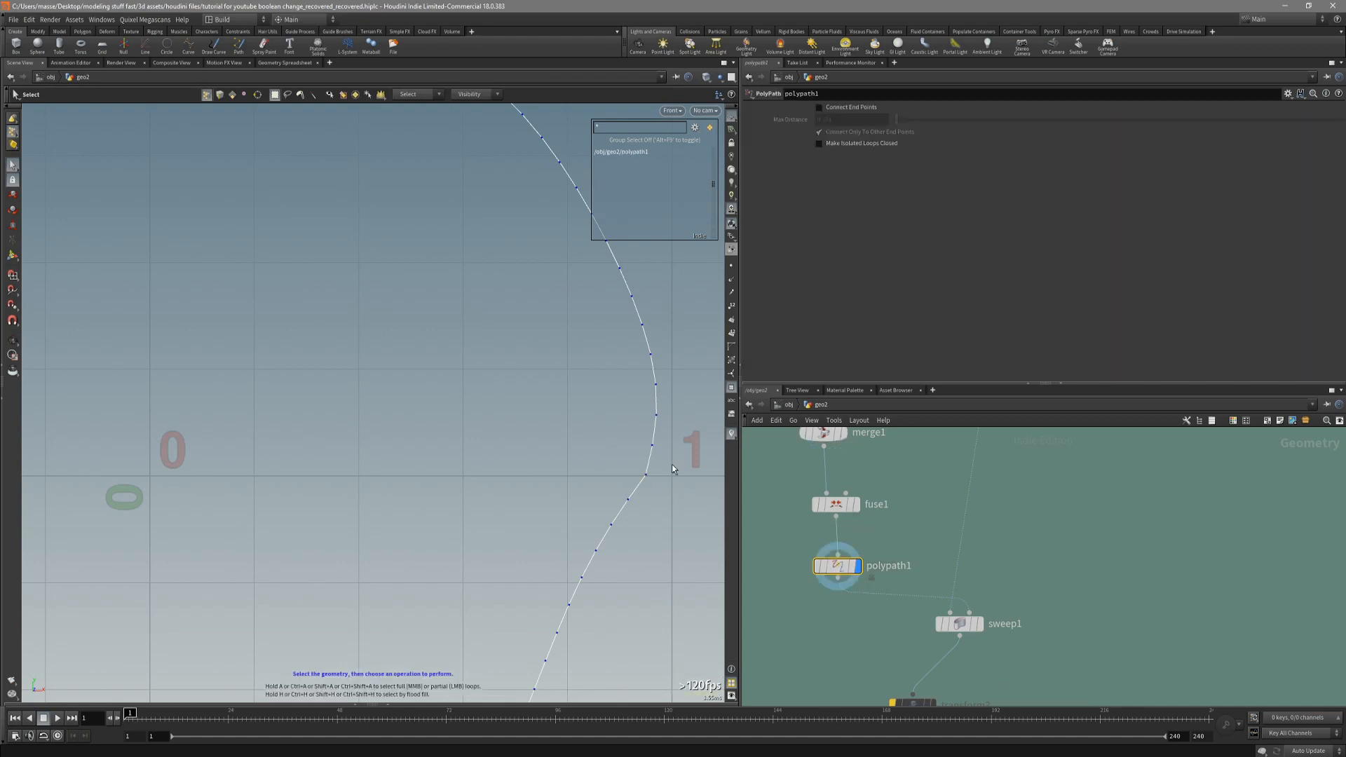
pyautogui.press('t')
pyautogui.moveTo(657, 476); pyautogui.dragTo(653, 476)
pyautogui.press('s')
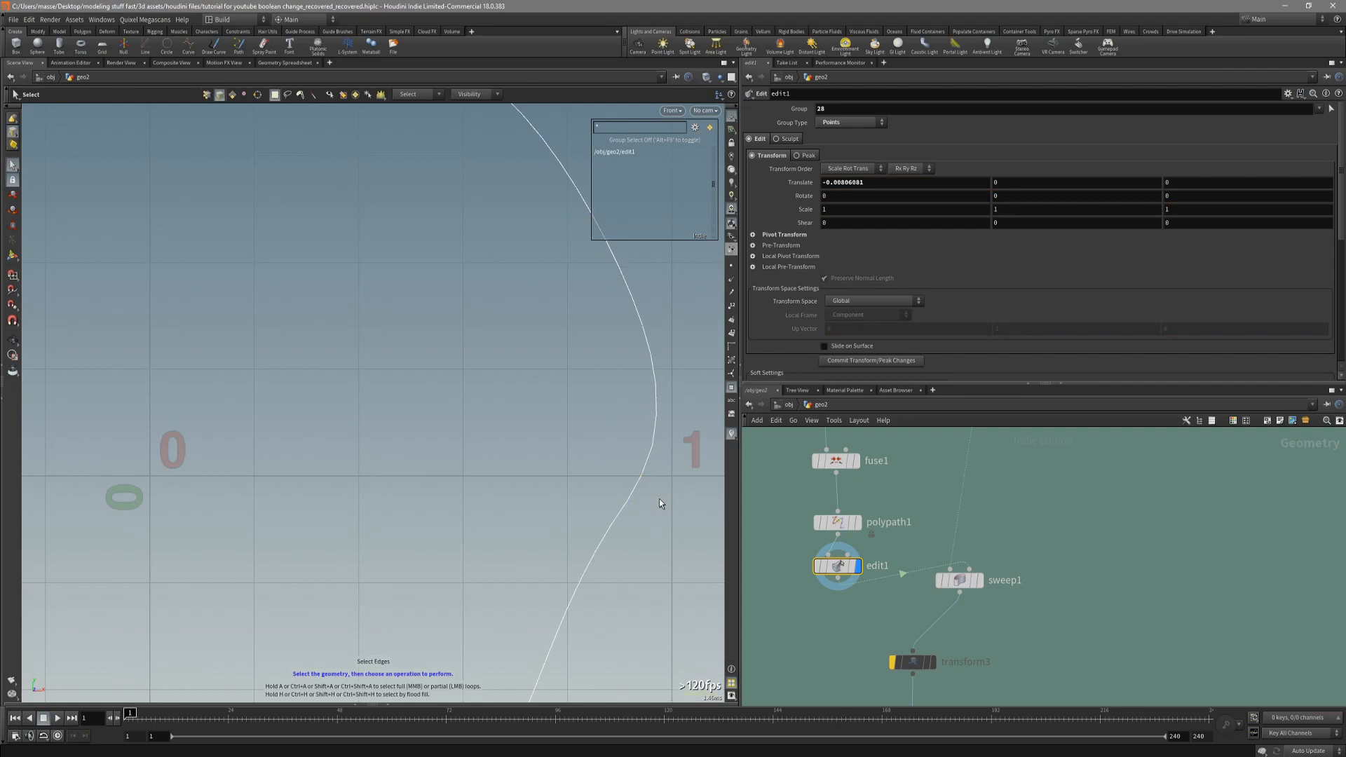
# Move the opposite kink point near X = -1 inward along X by about 0.0076.
pyautogui.scroll(-3, 659, 498)
pyautogui.keyDown('alt'); pyautogui.moveTo(410, 506); pyautogui.dragTo(591, 510, button='middle'); pyautogui.keyUp('alt')
pyautogui.scroll(5, 196, 481)
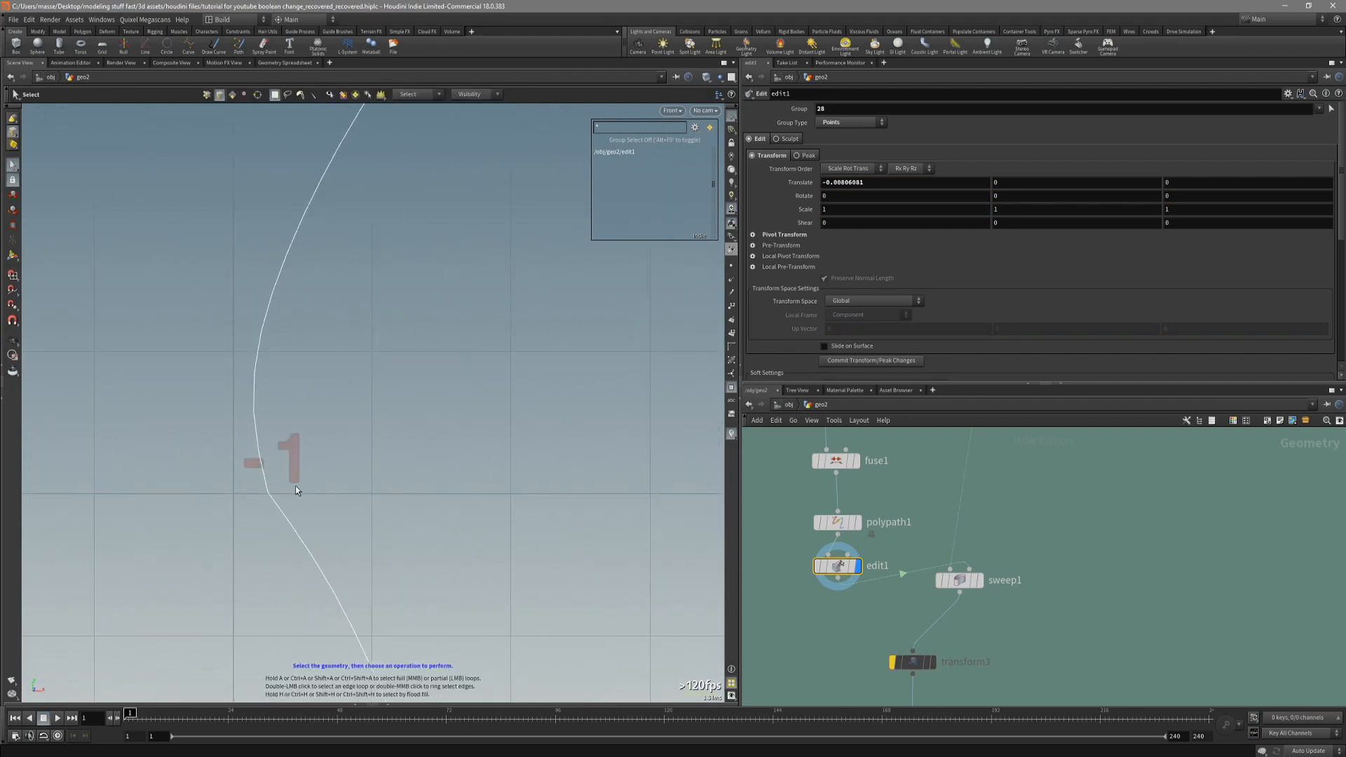
pyautogui.click(266, 494)
pyautogui.press('t')
pyautogui.moveTo(283, 490); pyautogui.dragTo(289, 492)
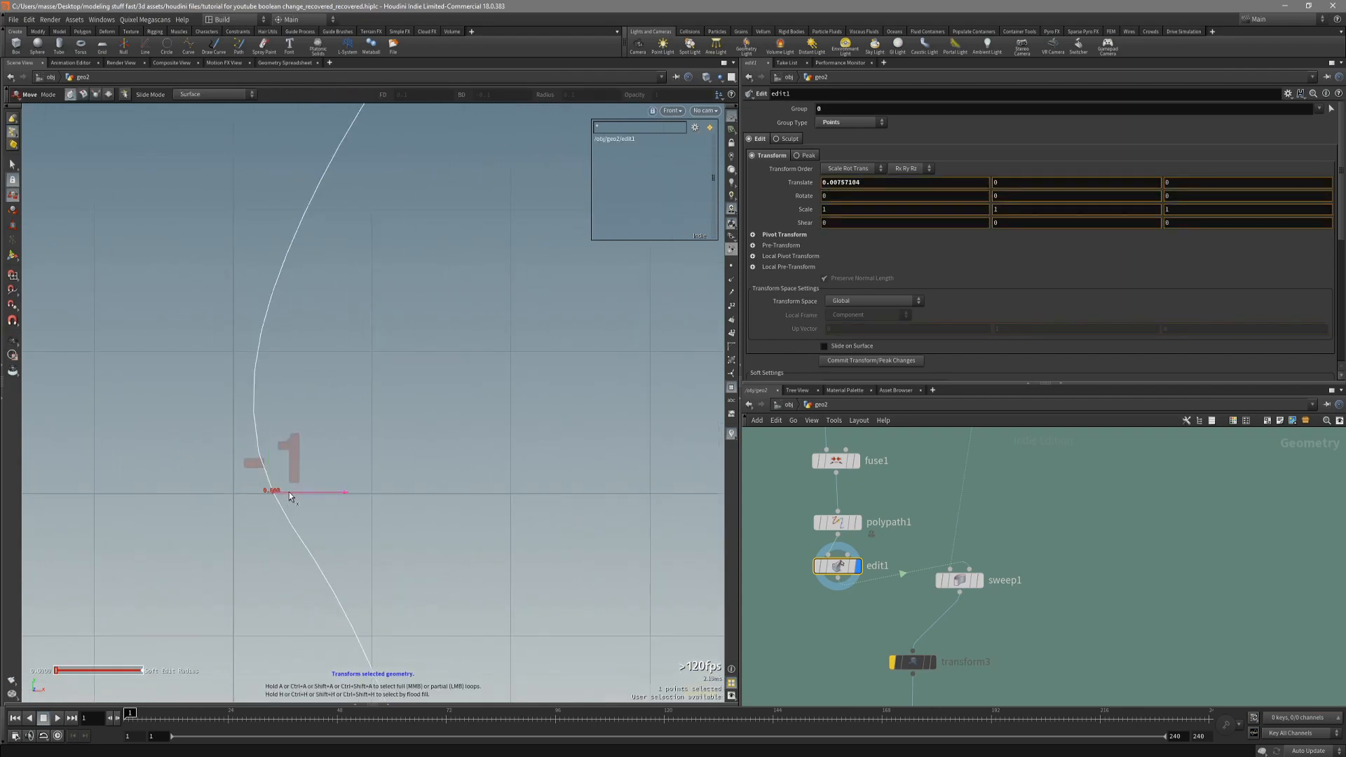
pyautogui.press('s')
pyautogui.scroll(-2, 356, 504)
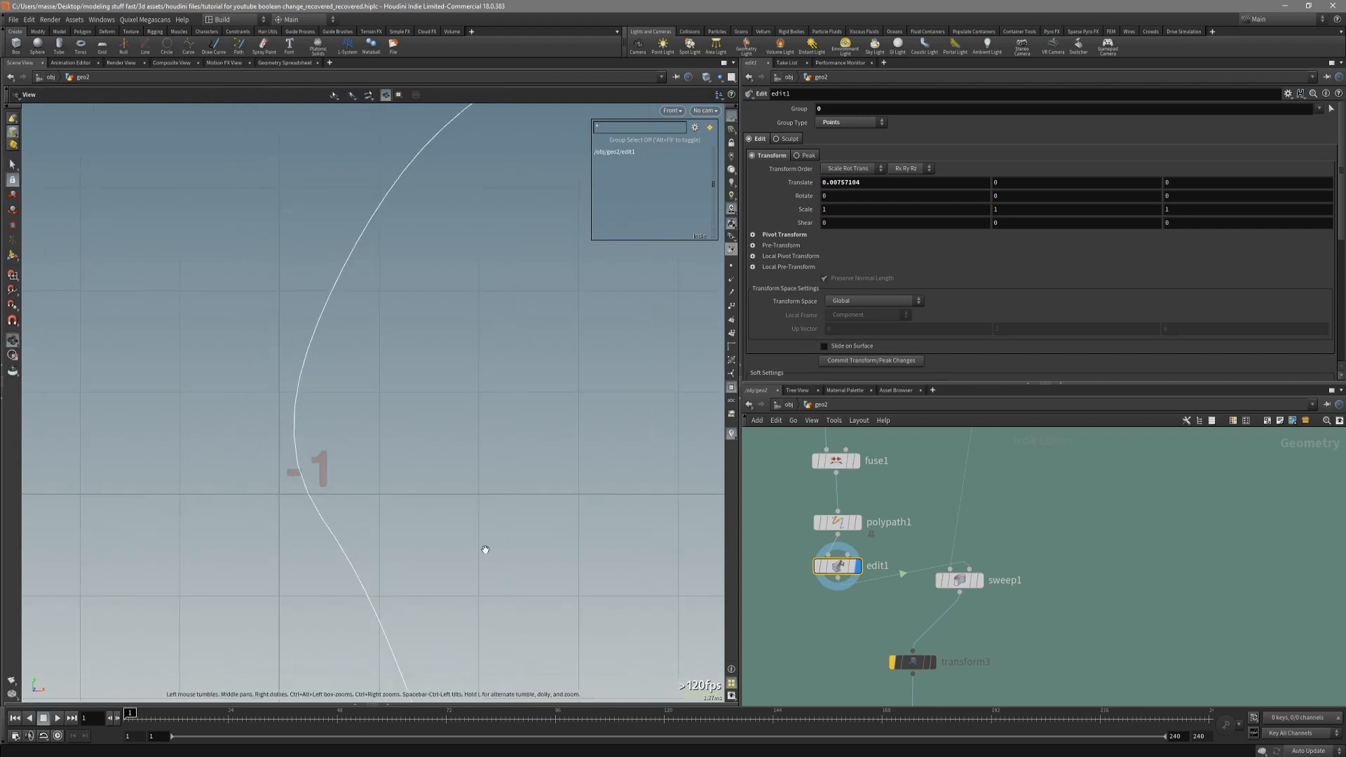
# Display the voxelmesh1 output and view the handguard shaded without its wireframe.
pyautogui.keyDown('alt'); pyautogui.moveTo(519, 525); pyautogui.dragTo(412, 468, button='right'); pyautogui.keyUp('alt')
pyautogui.keyDown('alt'); pyautogui.moveTo(596, 466); pyautogui.dragTo(416, 416, button='middle'); pyautogui.keyUp('alt')
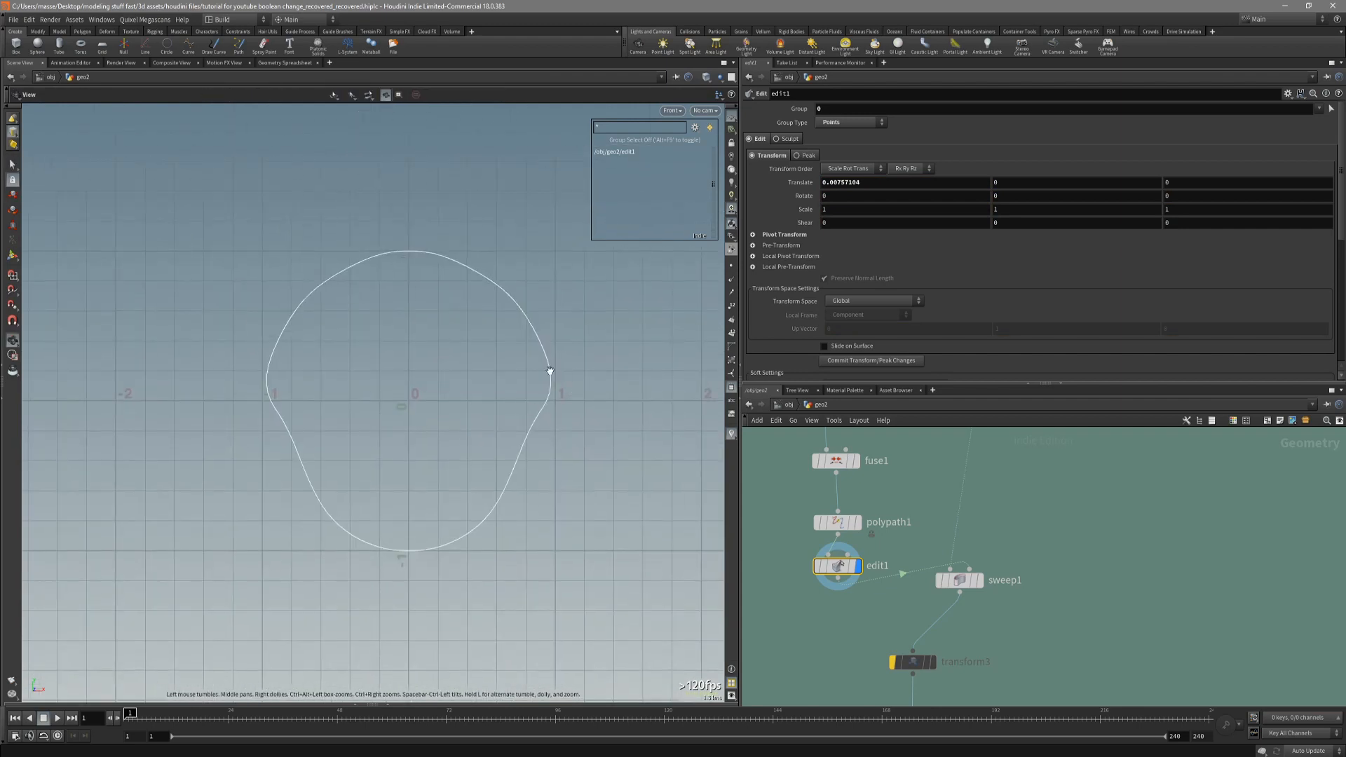
pyautogui.scroll(-5, 855, 612)
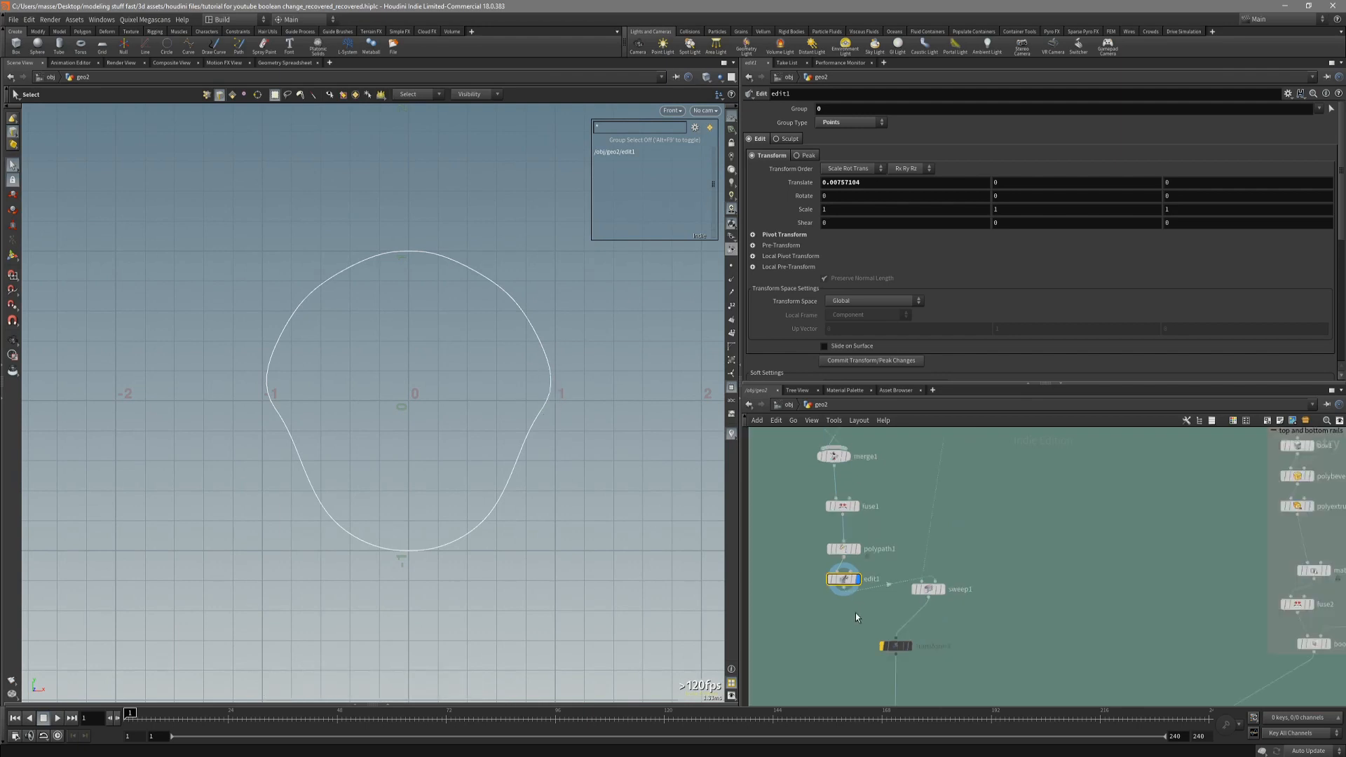
pyautogui.moveTo(858, 671); pyautogui.dragTo(813, 511, button='middle')
pyautogui.moveTo(844, 699); pyautogui.dragTo(856, 586, button='middle')
pyautogui.scroll(3, 856, 586)
pyautogui.moveTo(831, 650); pyautogui.dragTo(867, 499, button='middle')
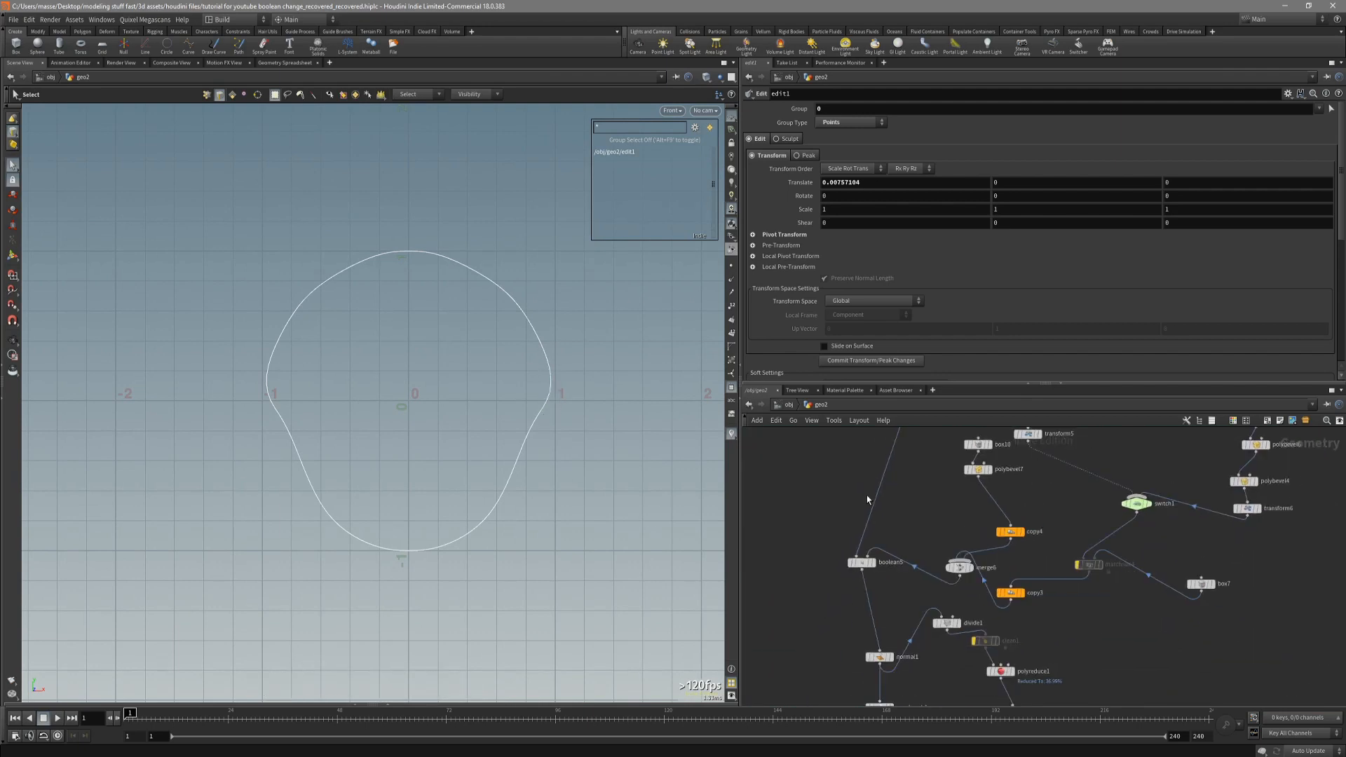
pyautogui.moveTo(881, 660); pyautogui.dragTo(858, 578, button='middle')
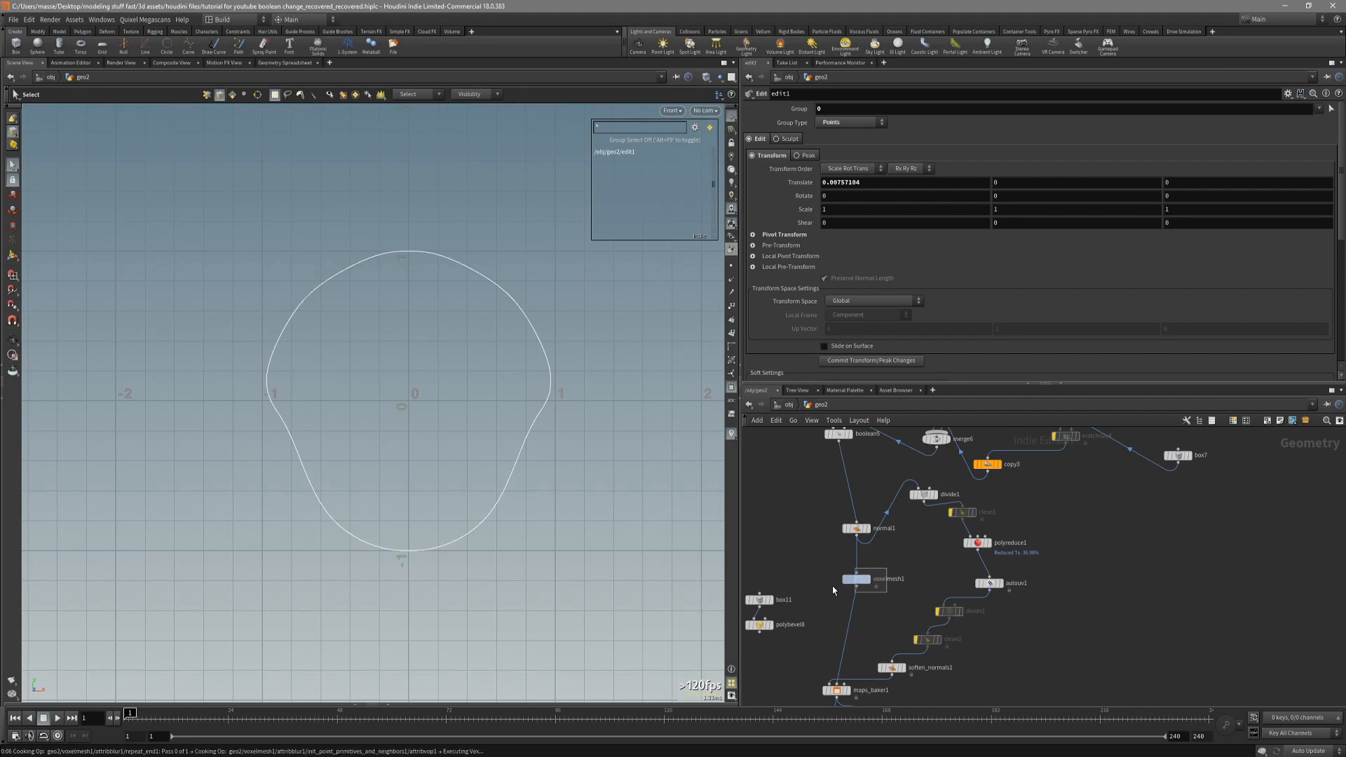
pyautogui.click(832, 586)
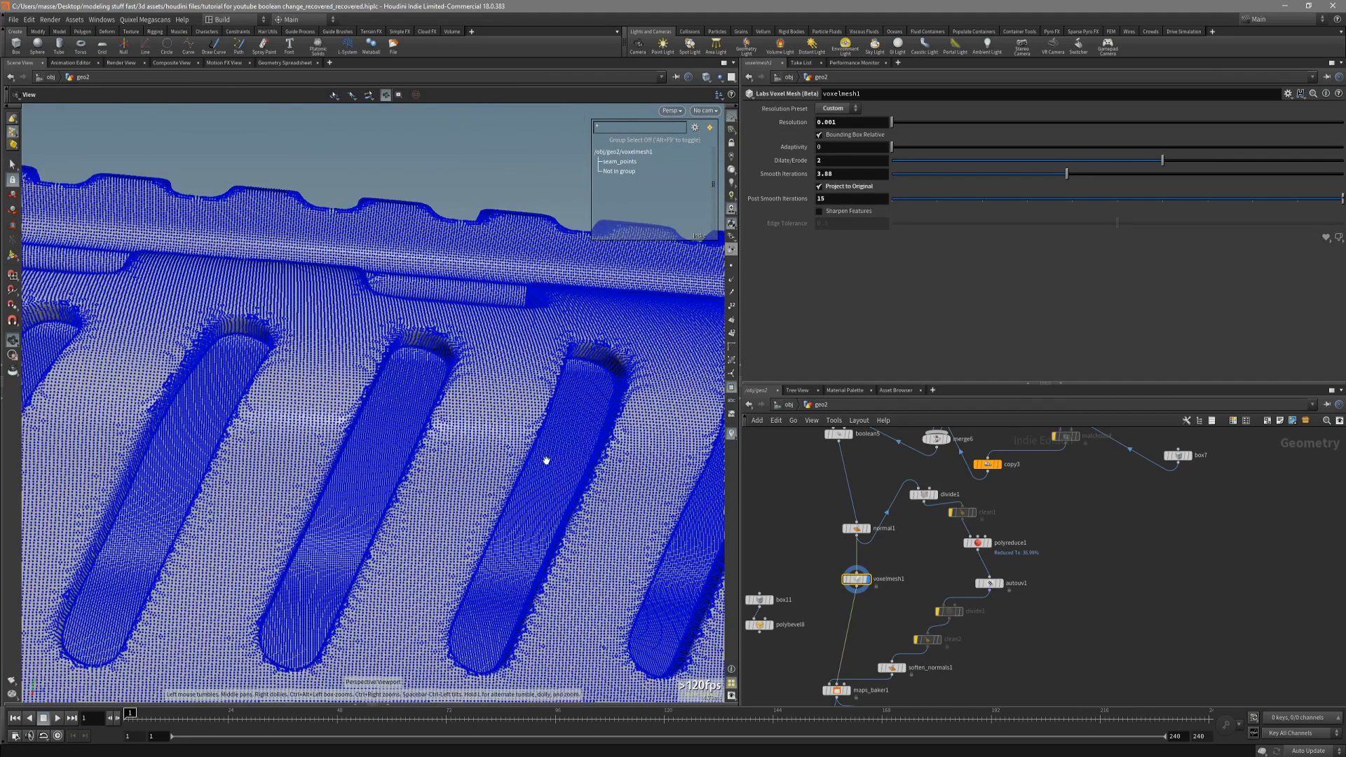
pyautogui.moveTo(543, 457)
pyautogui.mouseDown()
pyautogui.moveTo(481, 481)
pyautogui.moveTo(496, 469)
pyautogui.moveTo(423, 456)
pyautogui.moveTo(242, 503)
pyautogui.moveTo(475, 484)
pyautogui.moveTo(679, 500)
pyautogui.moveTo(616, 452)
pyautogui.moveTo(613, 515)
pyautogui.moveTo(622, 447)
pyautogui.moveTo(490, 496)
pyautogui.moveTo(444, 462)
pyautogui.moveTo(302, 510)
pyautogui.moveTo(345, 474)
pyautogui.mouseUp()
pyautogui.hotkey('shift', 'w')
pyautogui.press('s')
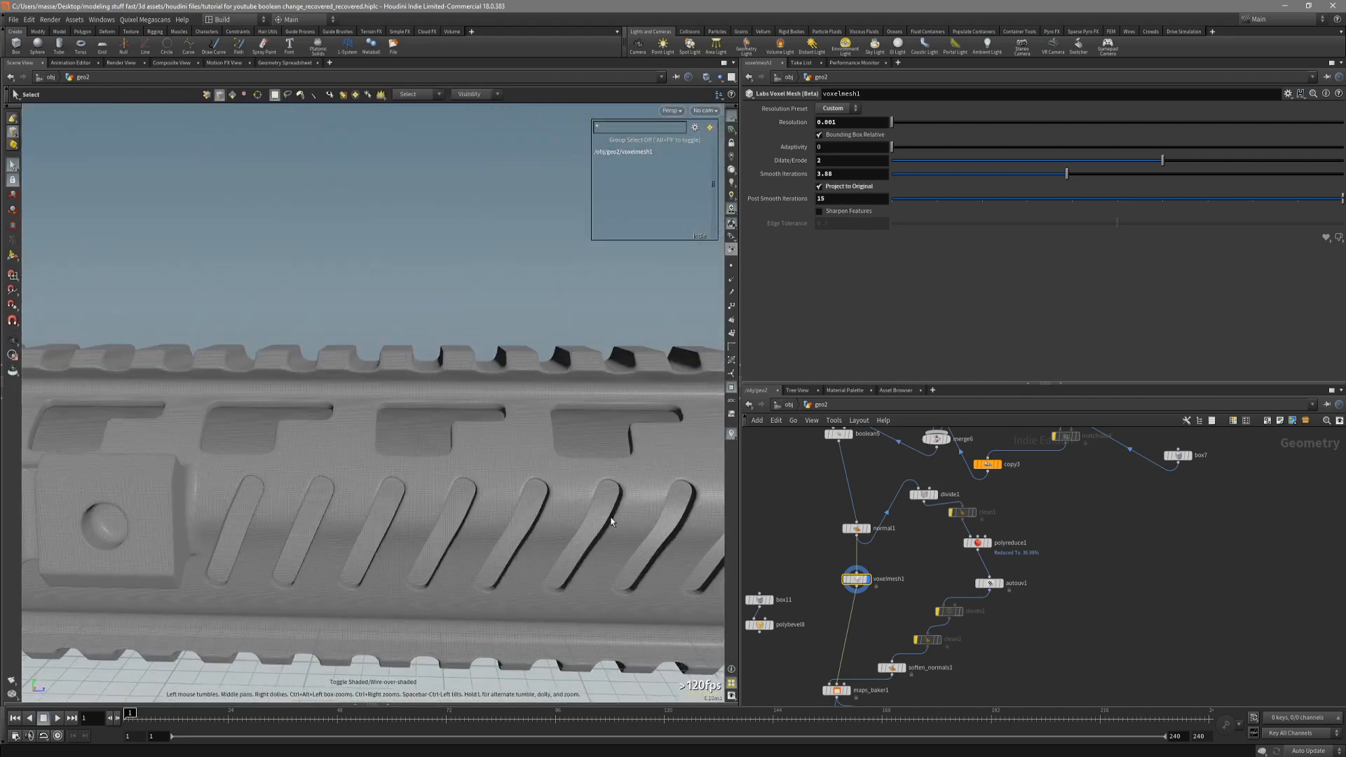
# Display boolean5 to inspect the handguard's slots and rail before voxel meshing.
pyautogui.moveTo(816, 559); pyautogui.dragTo(805, 603, button='middle')
pyautogui.scroll(3, 826, 484)
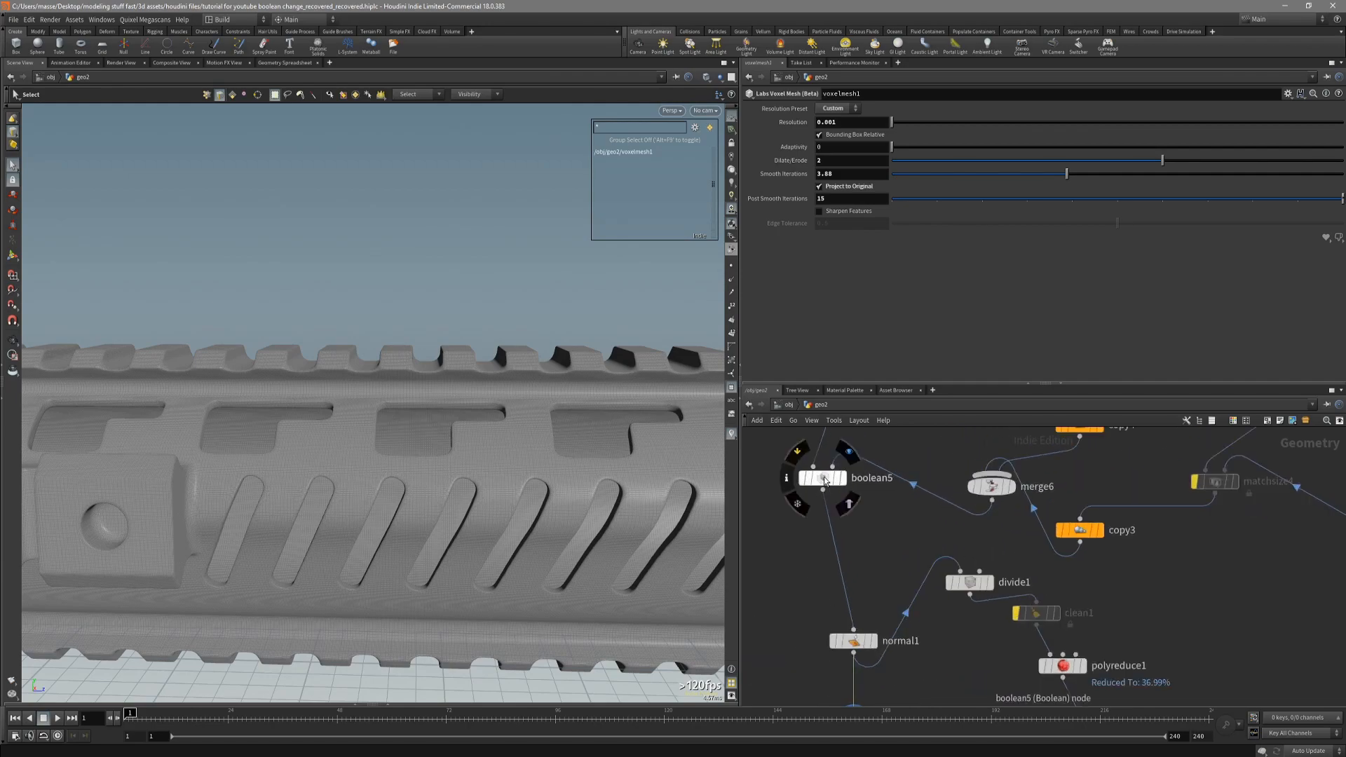
pyautogui.click(842, 478)
pyautogui.press('Escape')
pyautogui.moveTo(631, 491); pyautogui.dragTo(634, 472)
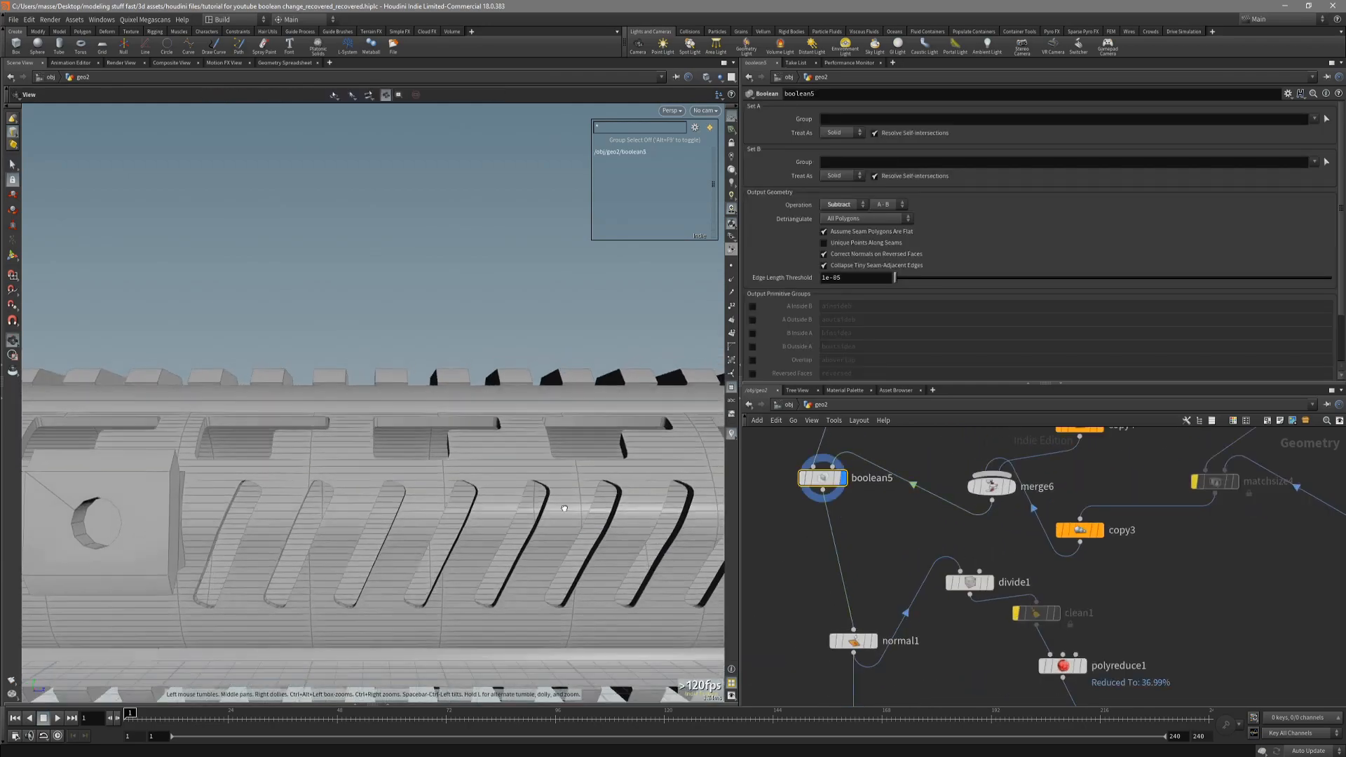
# Display voxelmesh1 again and set its Dilate/Erode, Smooth Iterations and Post Smooth Iterations to 0.
pyautogui.moveTo(802, 633); pyautogui.dragTo(798, 493, button='middle')
pyautogui.click(853, 597)
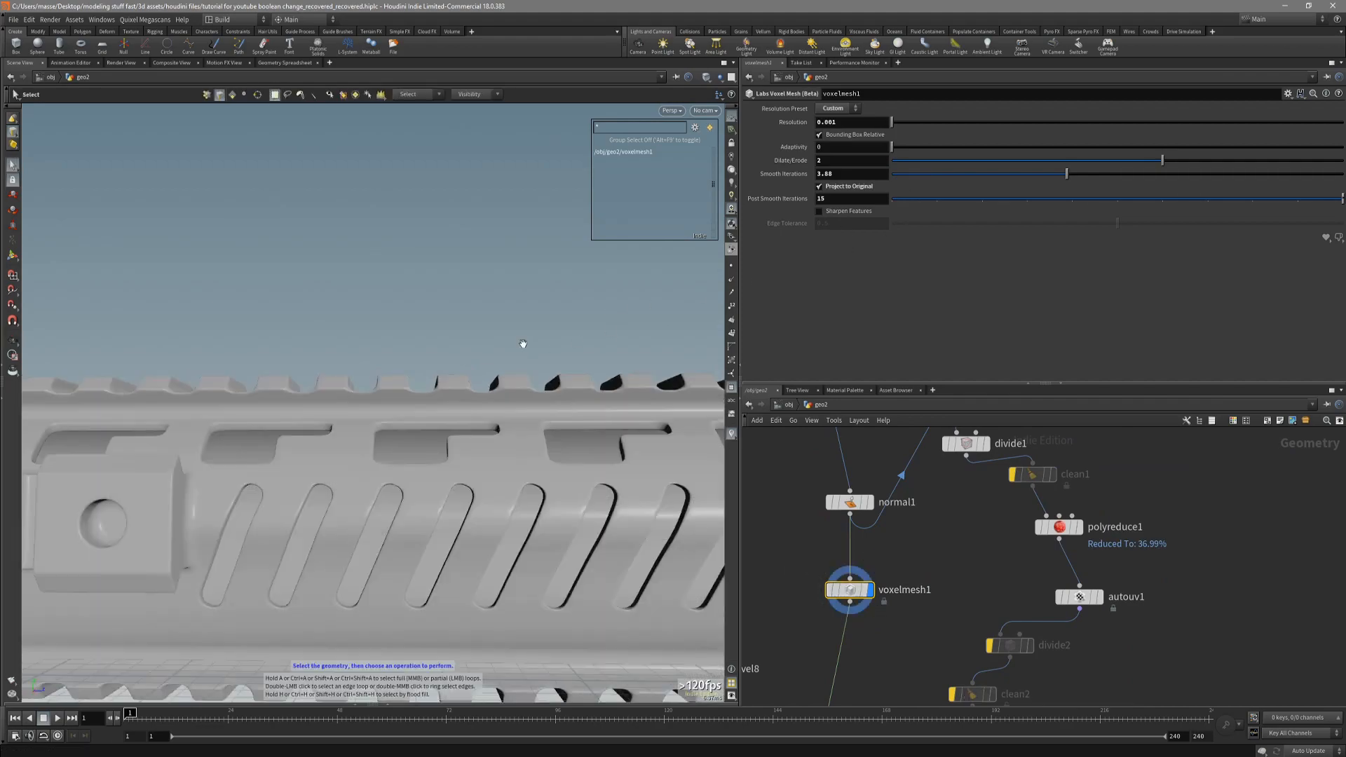
pyautogui.press('Escape')
pyautogui.moveTo(522, 343); pyautogui.dragTo(326, 422)
pyautogui.hotkey('space', '4')
pyautogui.hotkey('space', '1')
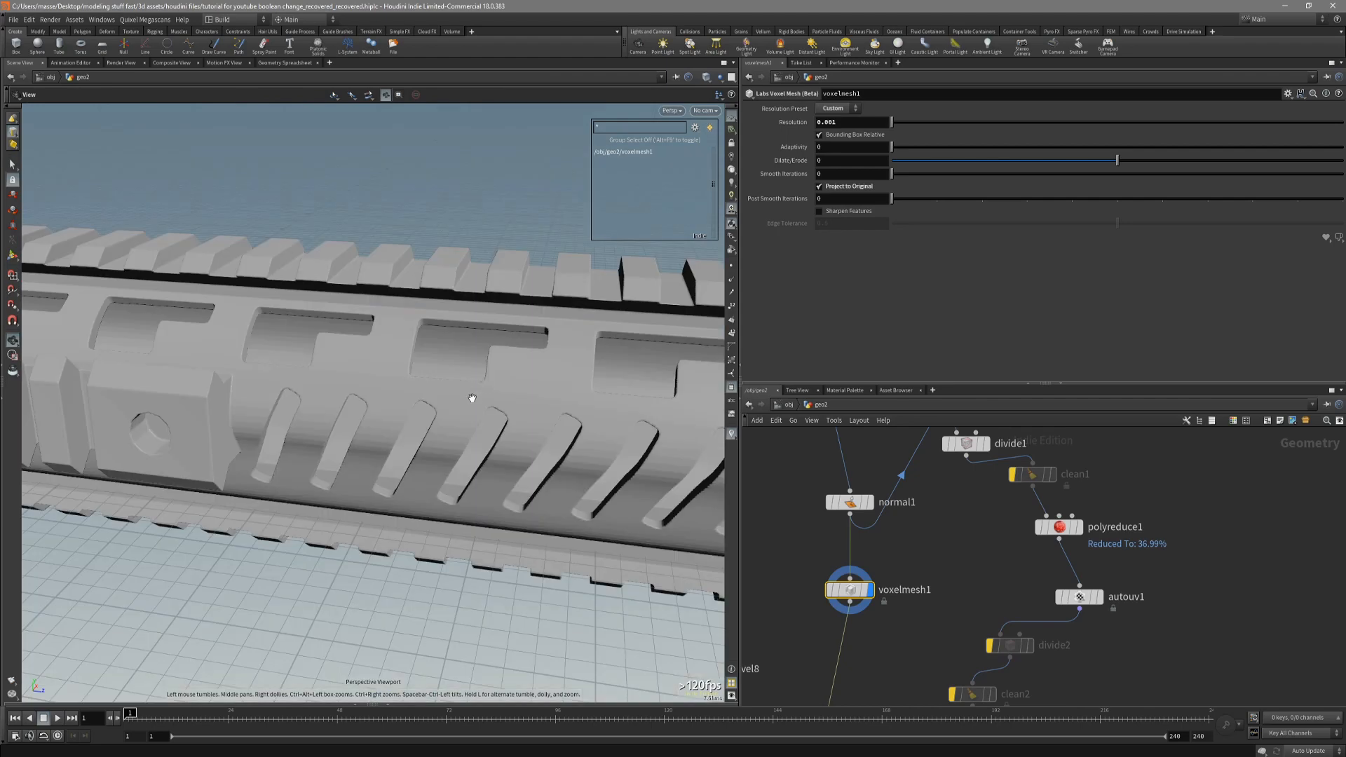
# Set voxelmesh1's Post Smooth Iterations to 10 and check the rail teeth from the side.
pyautogui.keyDown('alt'); pyautogui.moveTo(470, 397); pyautogui.dragTo(522, 382); pyautogui.keyUp('alt')
pyautogui.scroll(3, 522, 382)
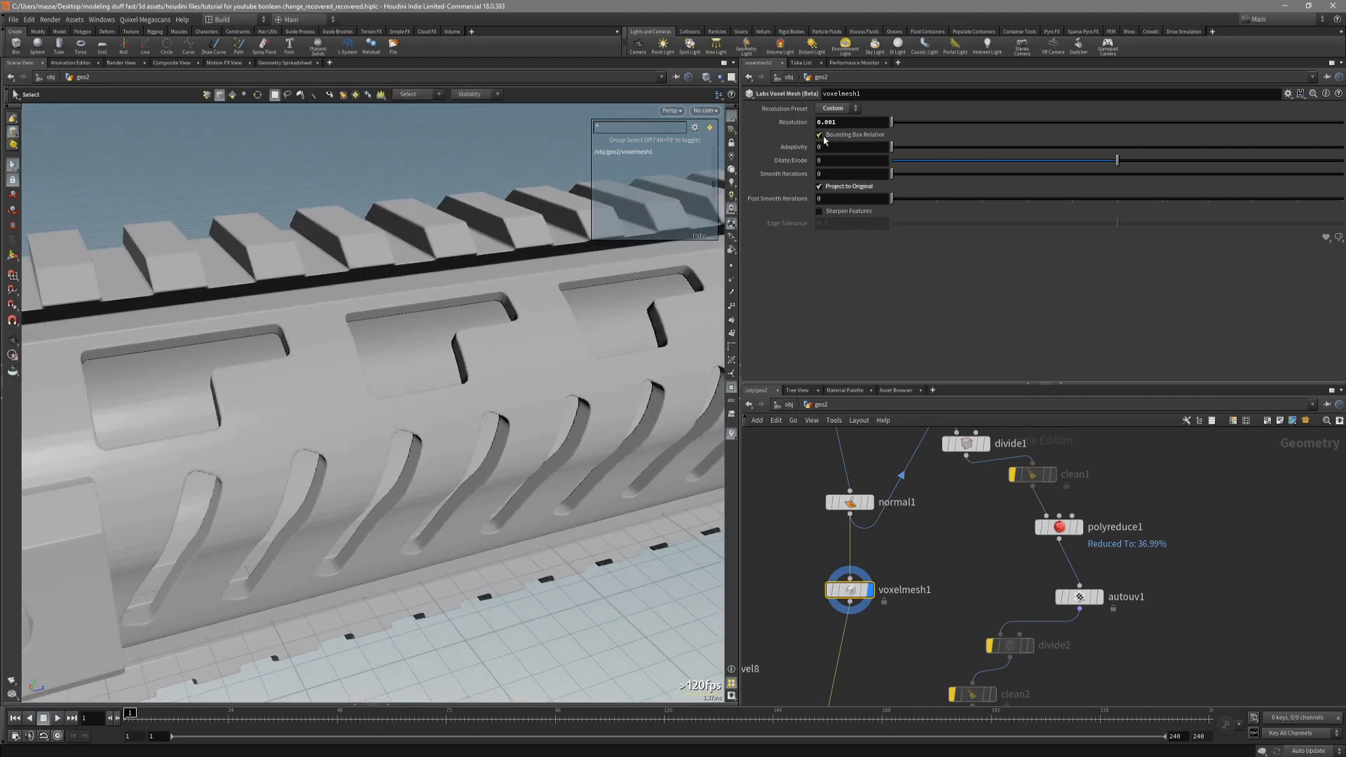
pyautogui.moveTo(571, 396); pyautogui.dragTo(520, 379)
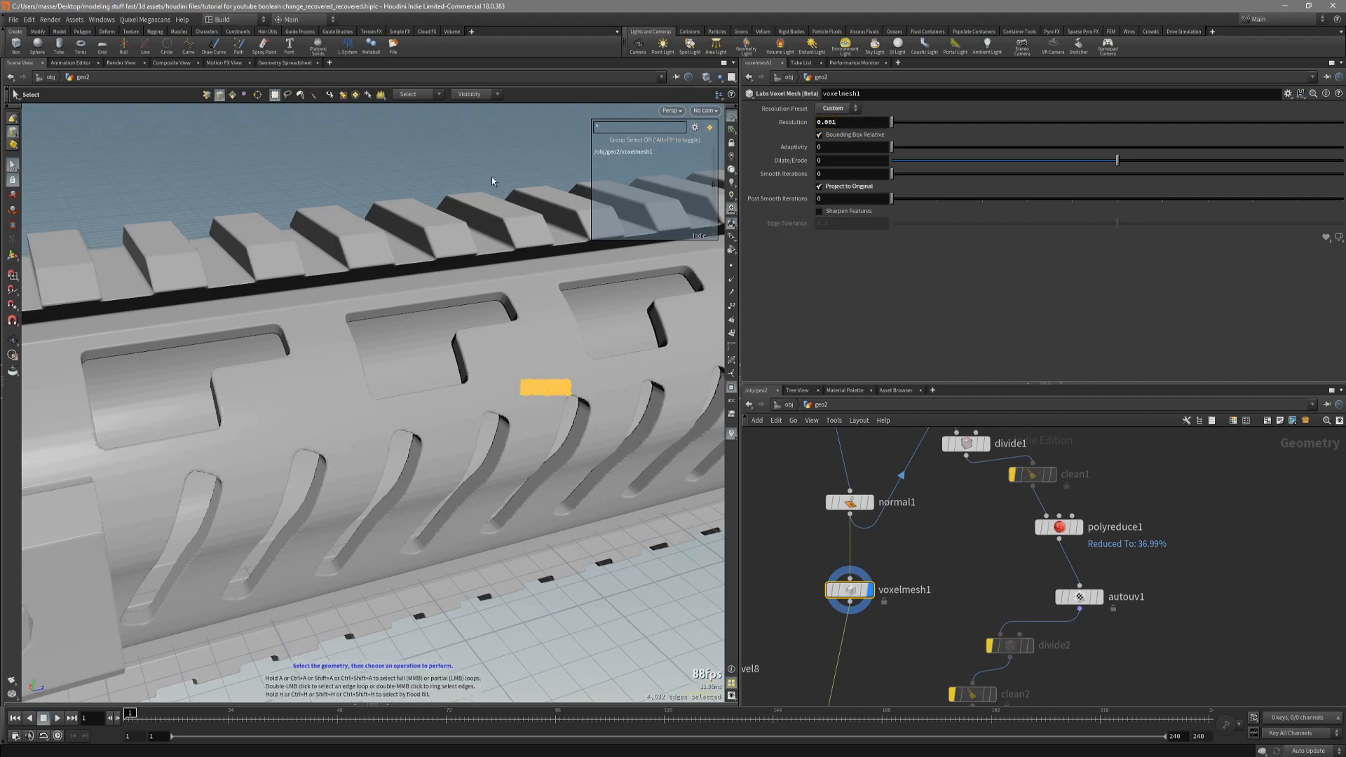
pyautogui.keyDown('alt'); pyautogui.moveTo(535, 296); pyautogui.dragTo(474, 369); pyautogui.keyUp('alt')
pyautogui.scroll(3, 473, 369)
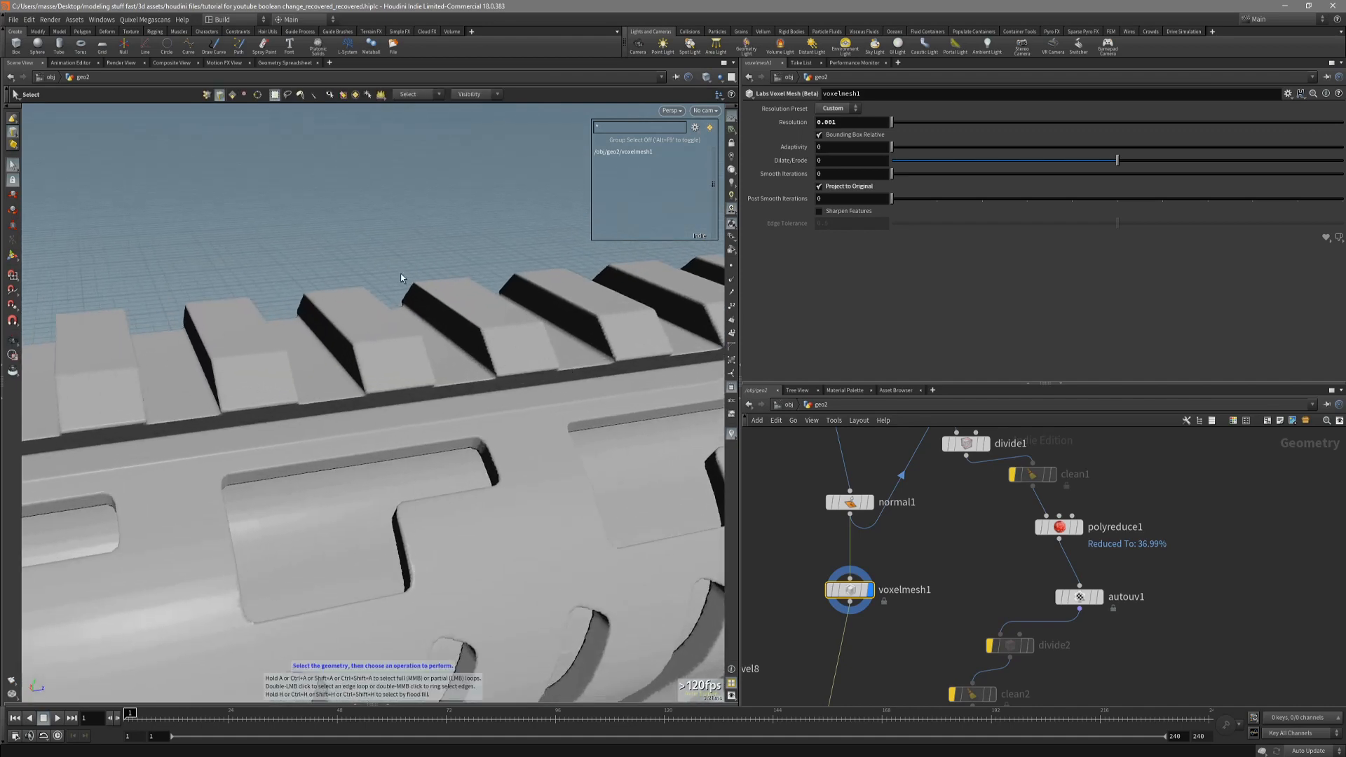
pyautogui.keyDown('alt'); pyautogui.moveTo(400, 278); pyautogui.dragTo(513, 402); pyautogui.keyUp('alt')
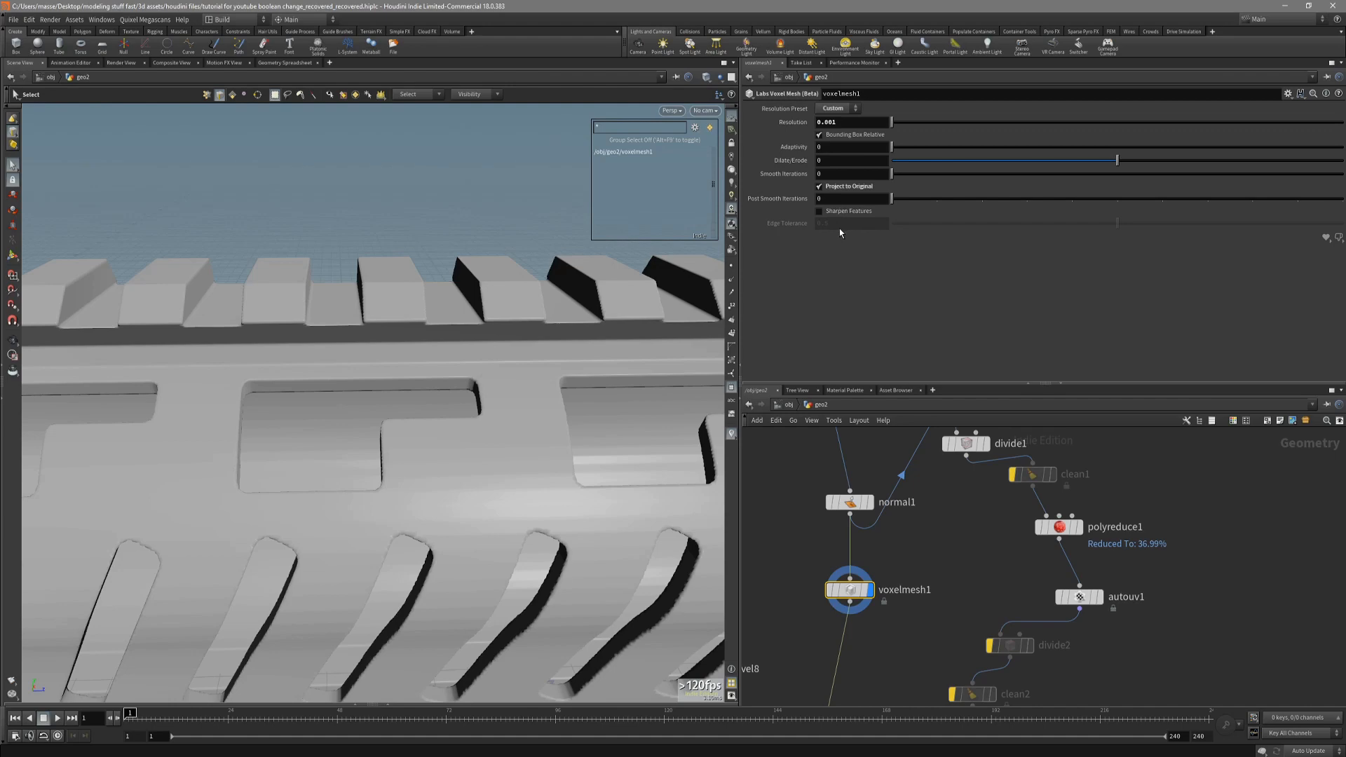
pyautogui.click(841, 199)
pyautogui.moveTo(958, 201); pyautogui.dragTo(1034, 202)
pyautogui.keyDown('alt'); pyautogui.moveTo(637, 371); pyautogui.dragTo(510, 400); pyautogui.keyUp('alt')
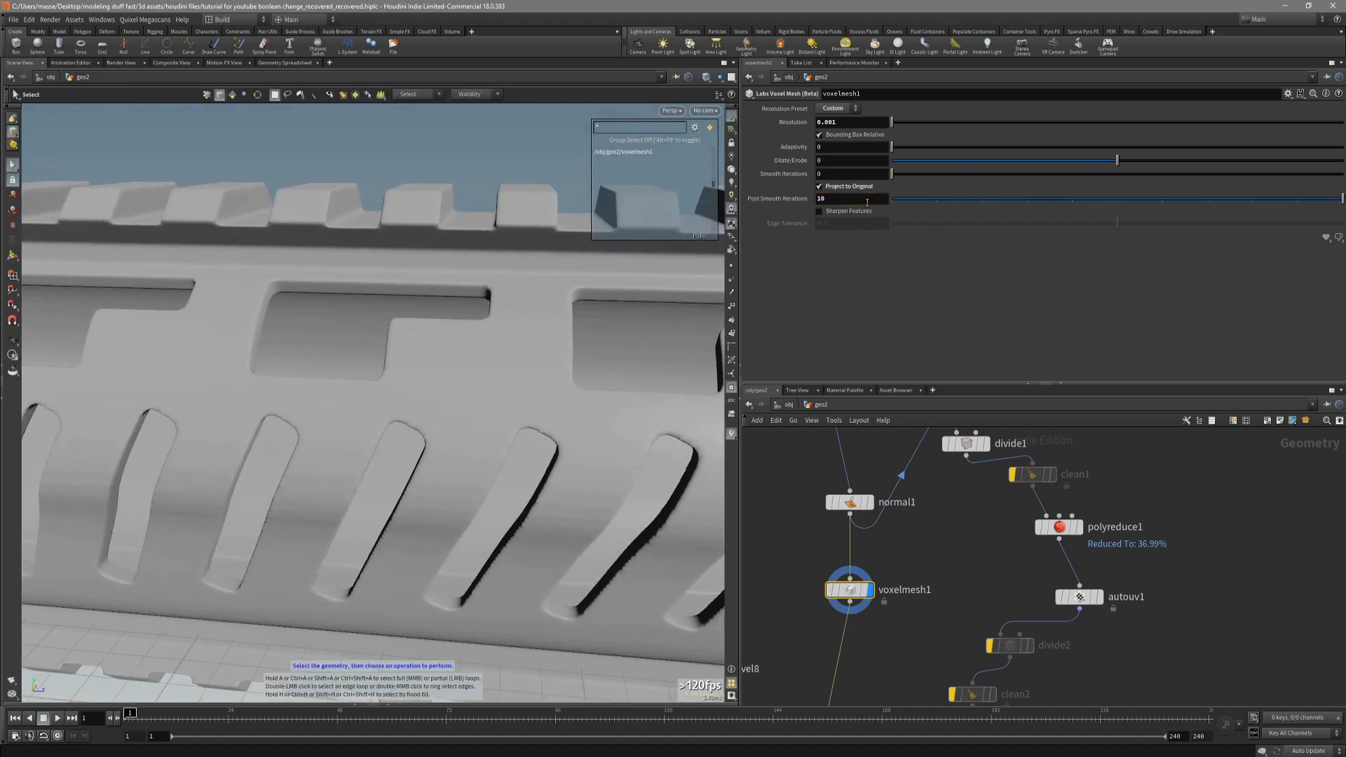
pyautogui.hotkey('space', '4')
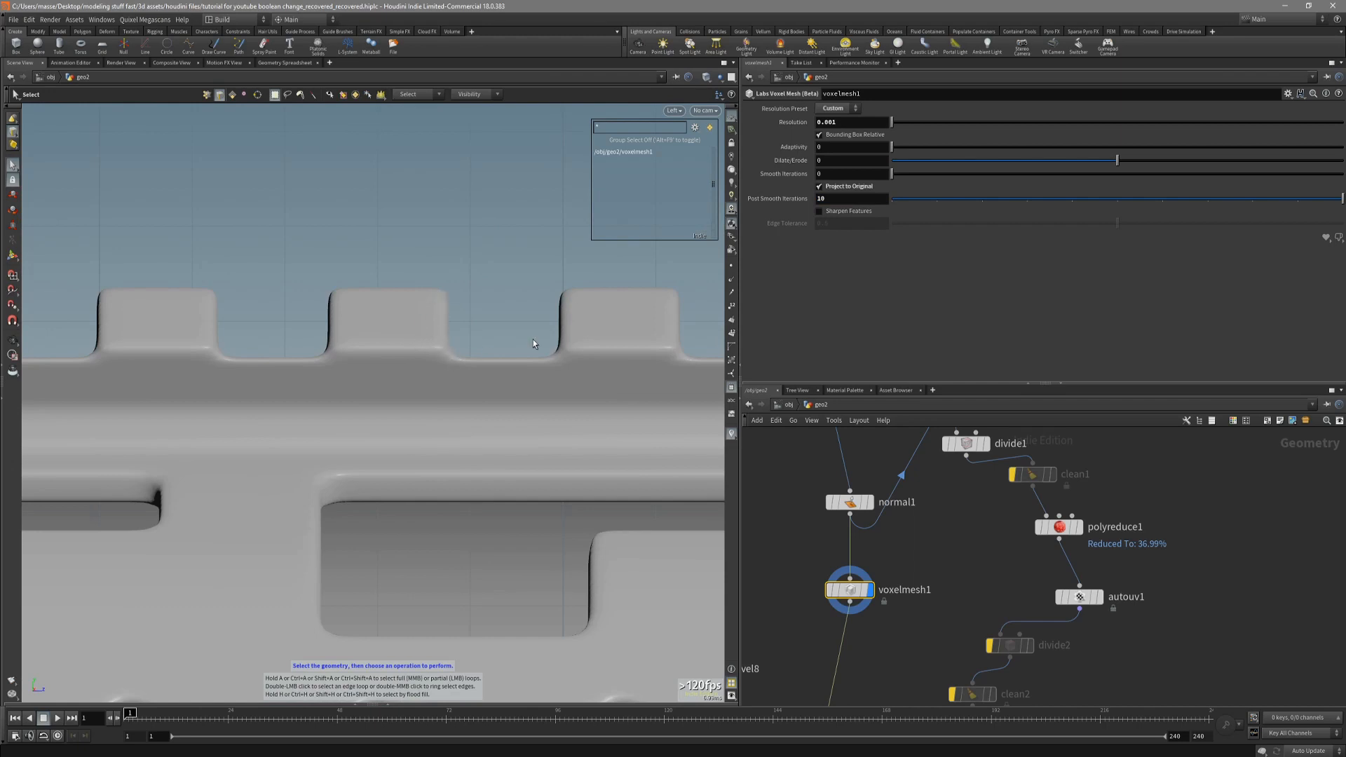
pyautogui.moveTo(1341, 199); pyautogui.dragTo(1295, 199)
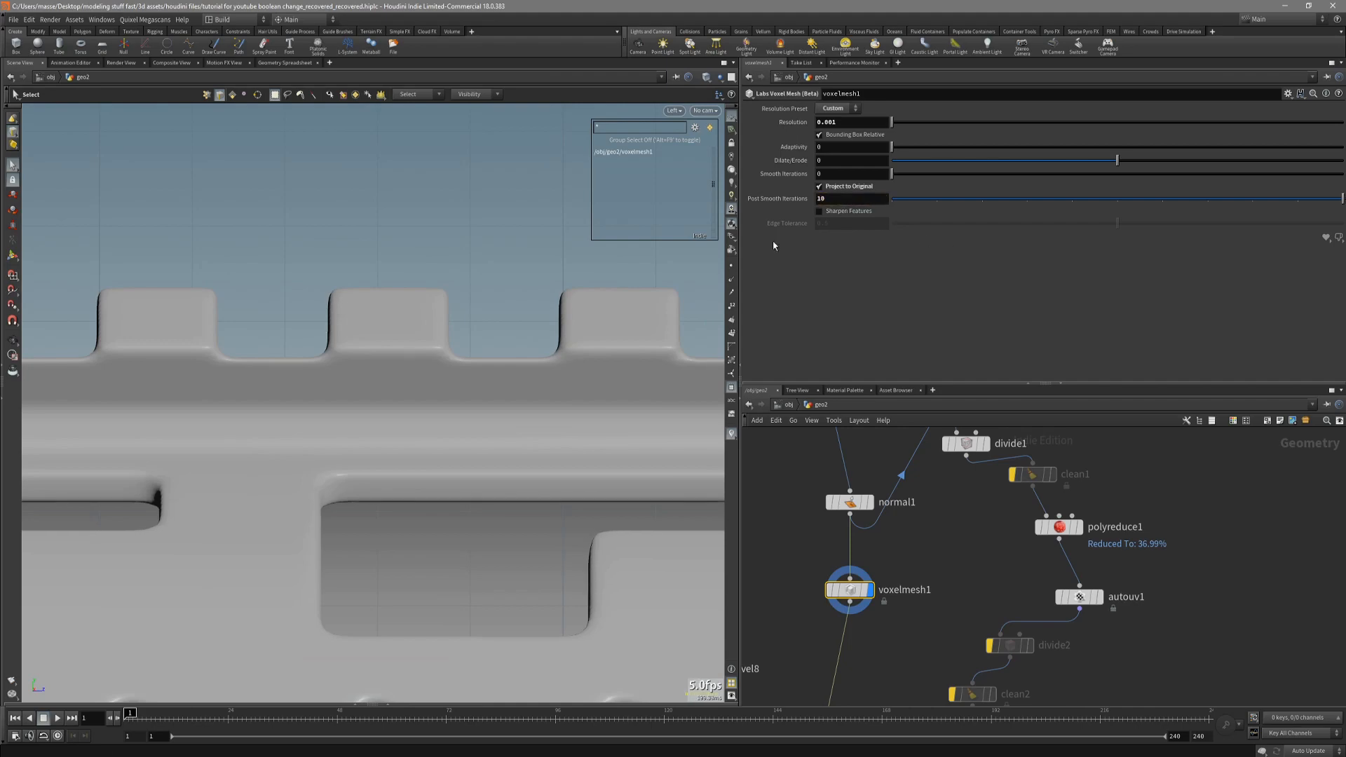
# Examine the smoothed slots and rail teeth in perspective and from the side, with and without wireframe.
pyautogui.moveTo(559, 364)
pyautogui.mouseDown()
pyautogui.moveTo(541, 372)
pyautogui.moveTo(554, 363)
pyautogui.moveTo(558, 387)
pyautogui.moveTo(490, 418)
pyautogui.moveTo(501, 441)
pyautogui.mouseUp()
pyautogui.hotkey('shift', 'w')
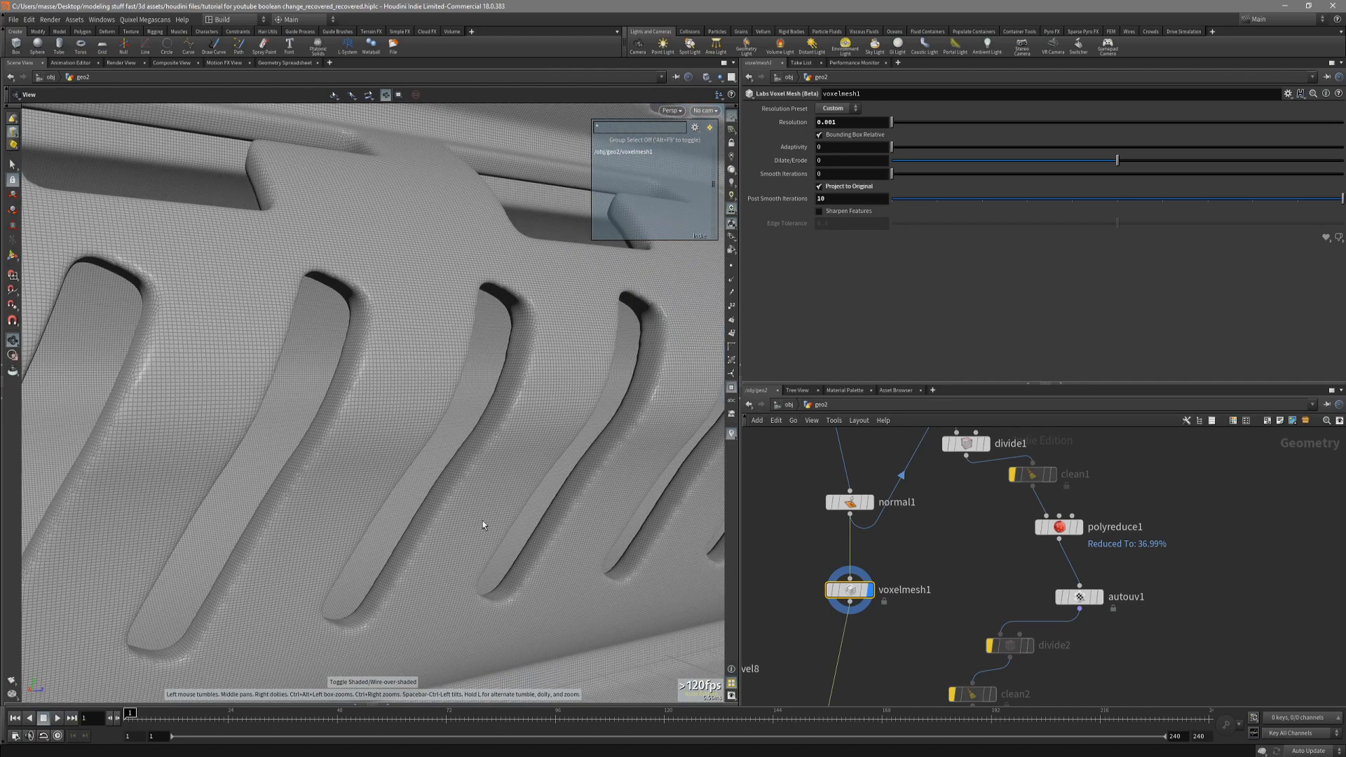
pyautogui.moveTo(482, 520); pyautogui.dragTo(516, 351)
pyautogui.hotkey('shift', 'w')
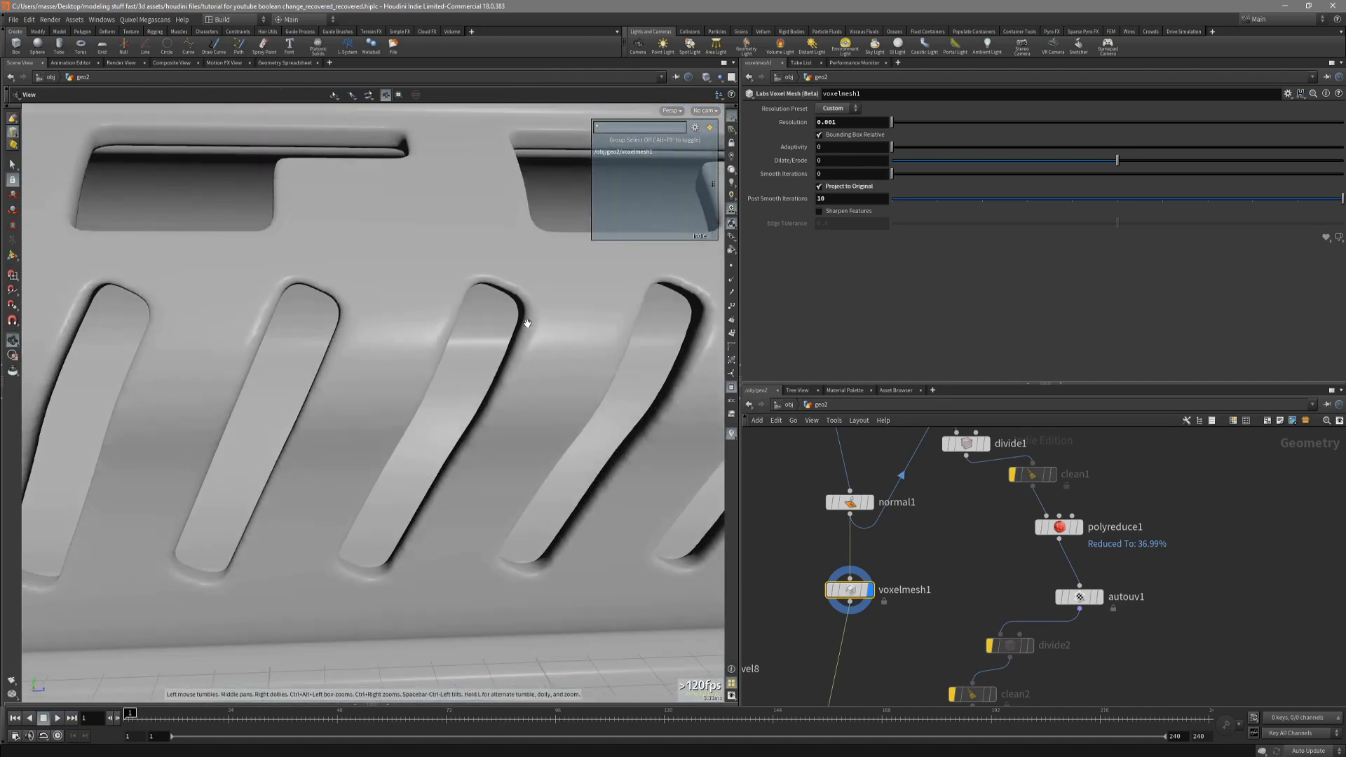
pyautogui.moveTo(541, 380); pyautogui.dragTo(339, 384)
pyautogui.press('s')
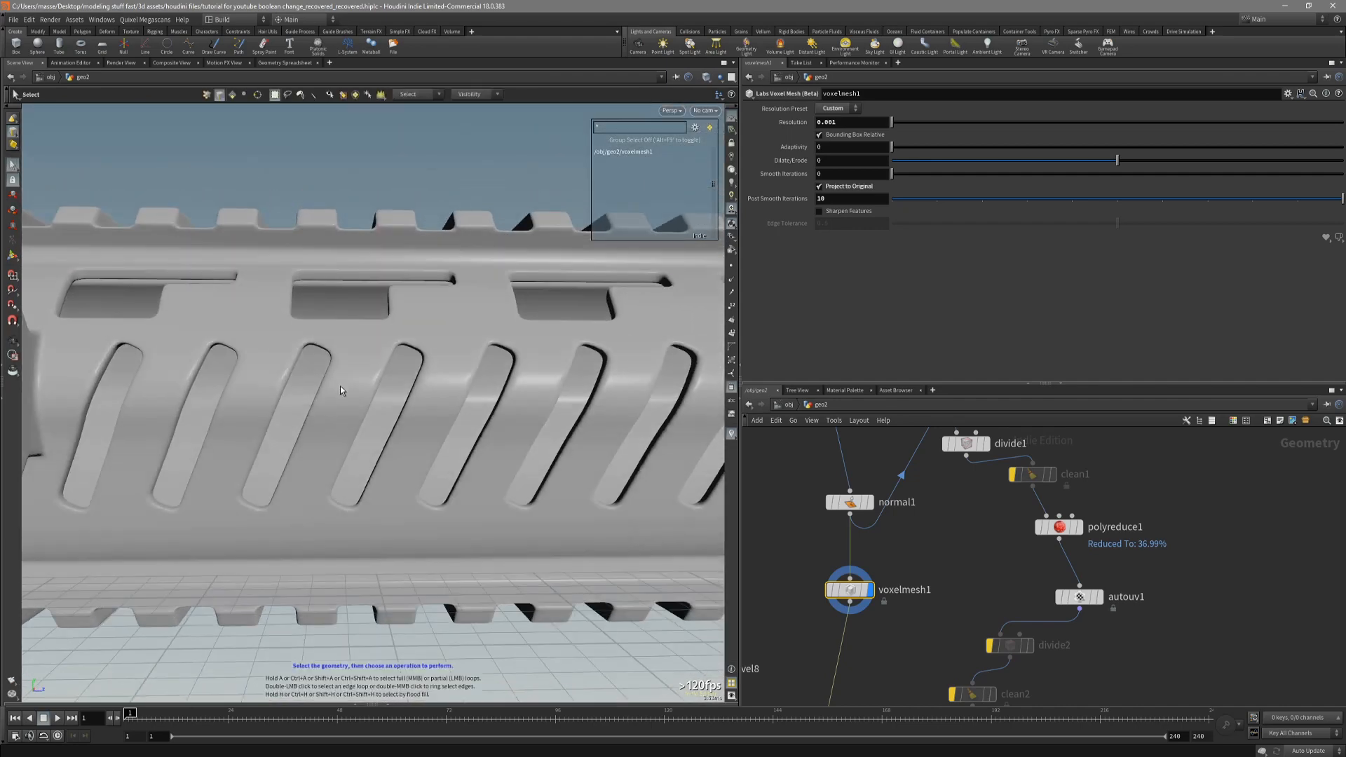
pyautogui.hotkey('space', '4')
pyautogui.moveTo(403, 495); pyautogui.dragTo(313, 609, button='right')
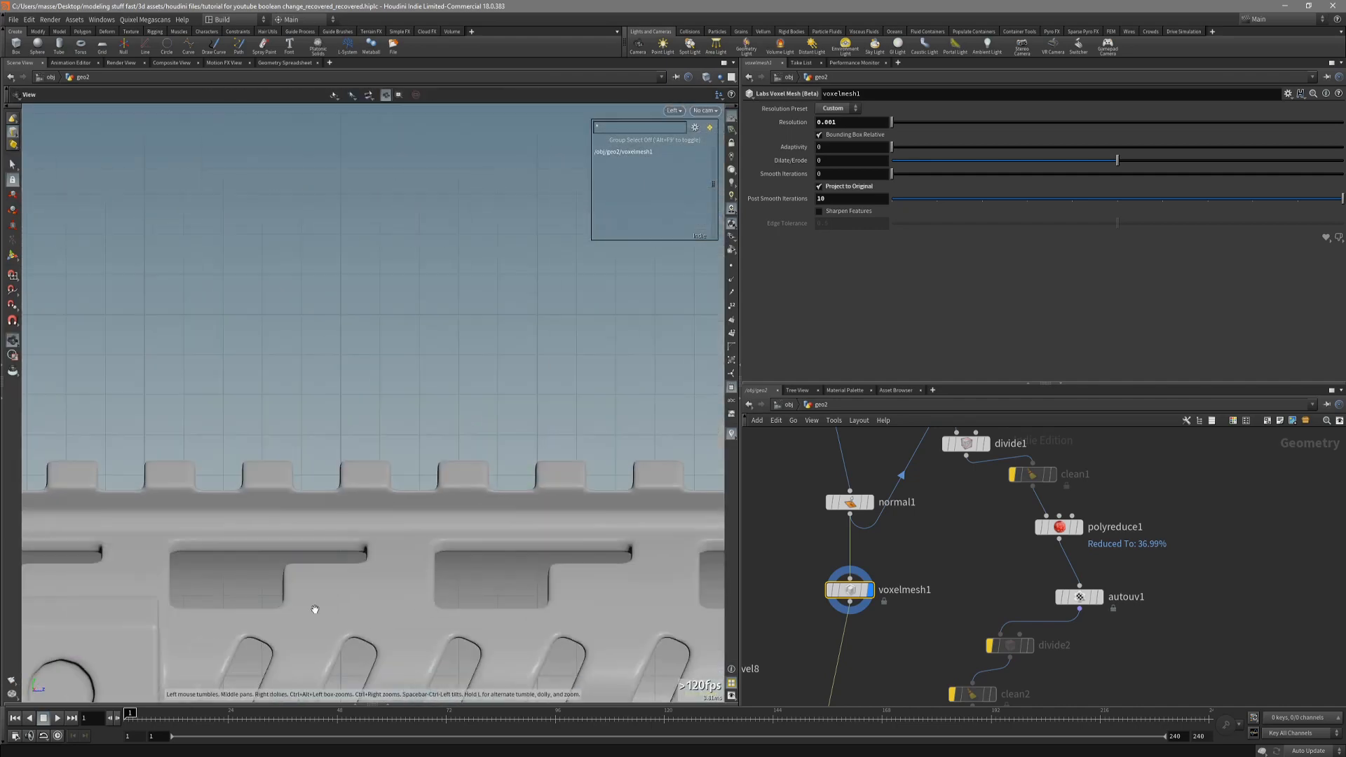
pyautogui.moveTo(312, 608); pyautogui.dragTo(274, 405, button='middle')
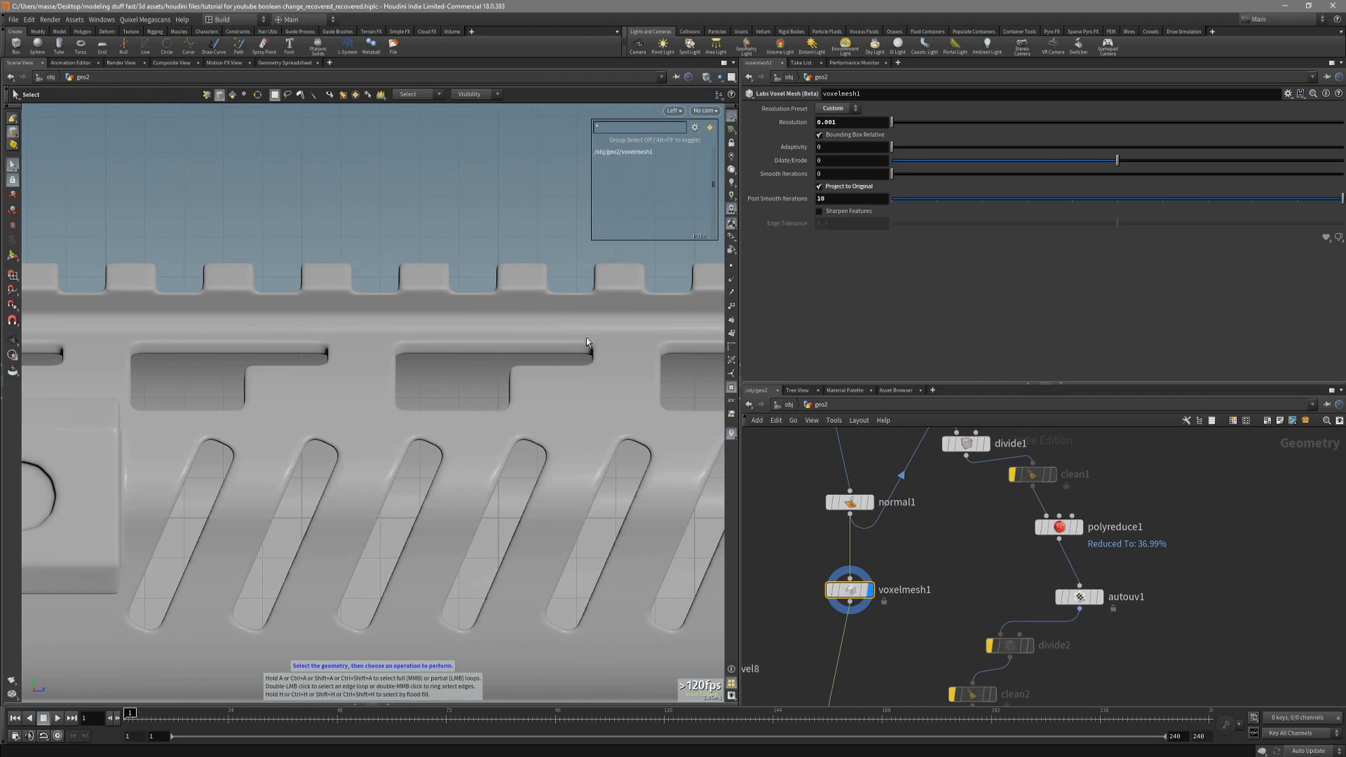
pyautogui.keyDown('alt'); pyautogui.moveTo(545, 507); pyautogui.dragTo(554, 497, button='middle'); pyautogui.keyUp('alt')
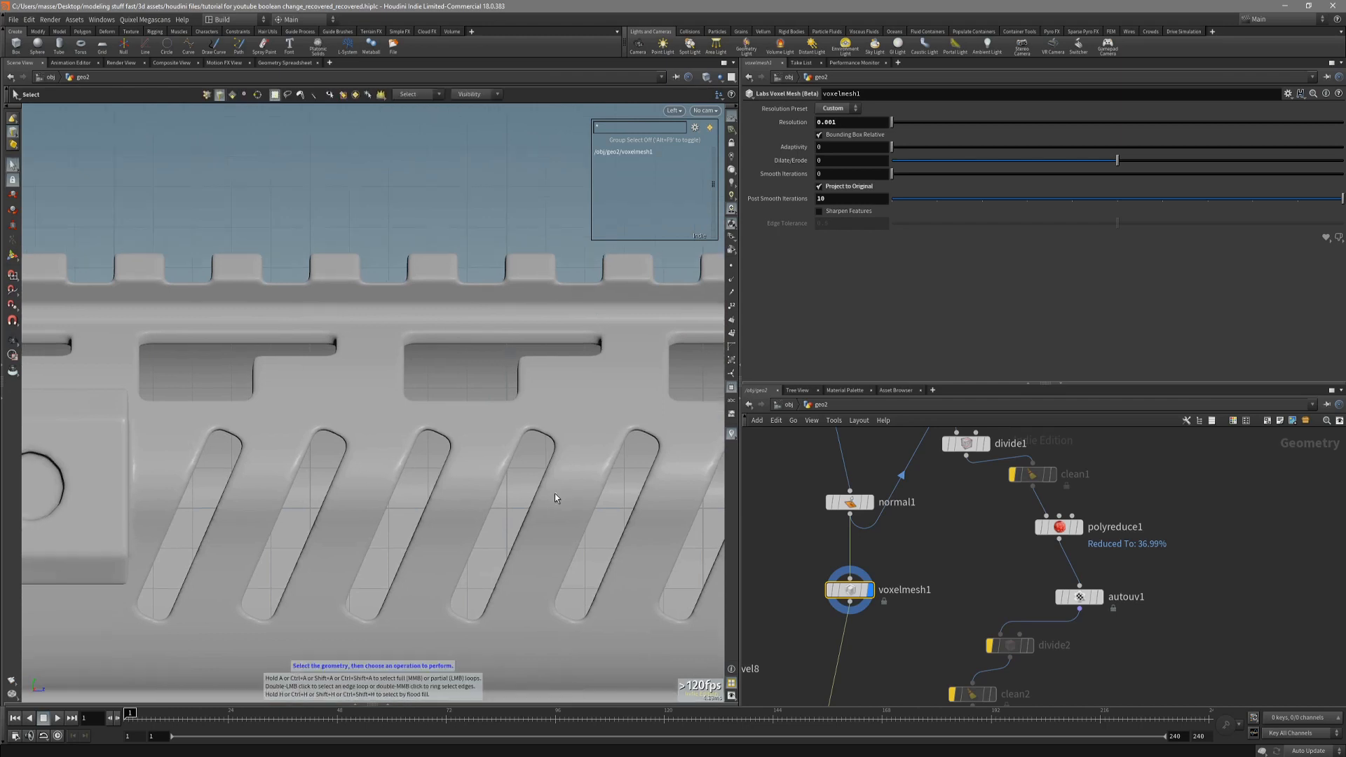
pyautogui.scroll(2, 578, 511)
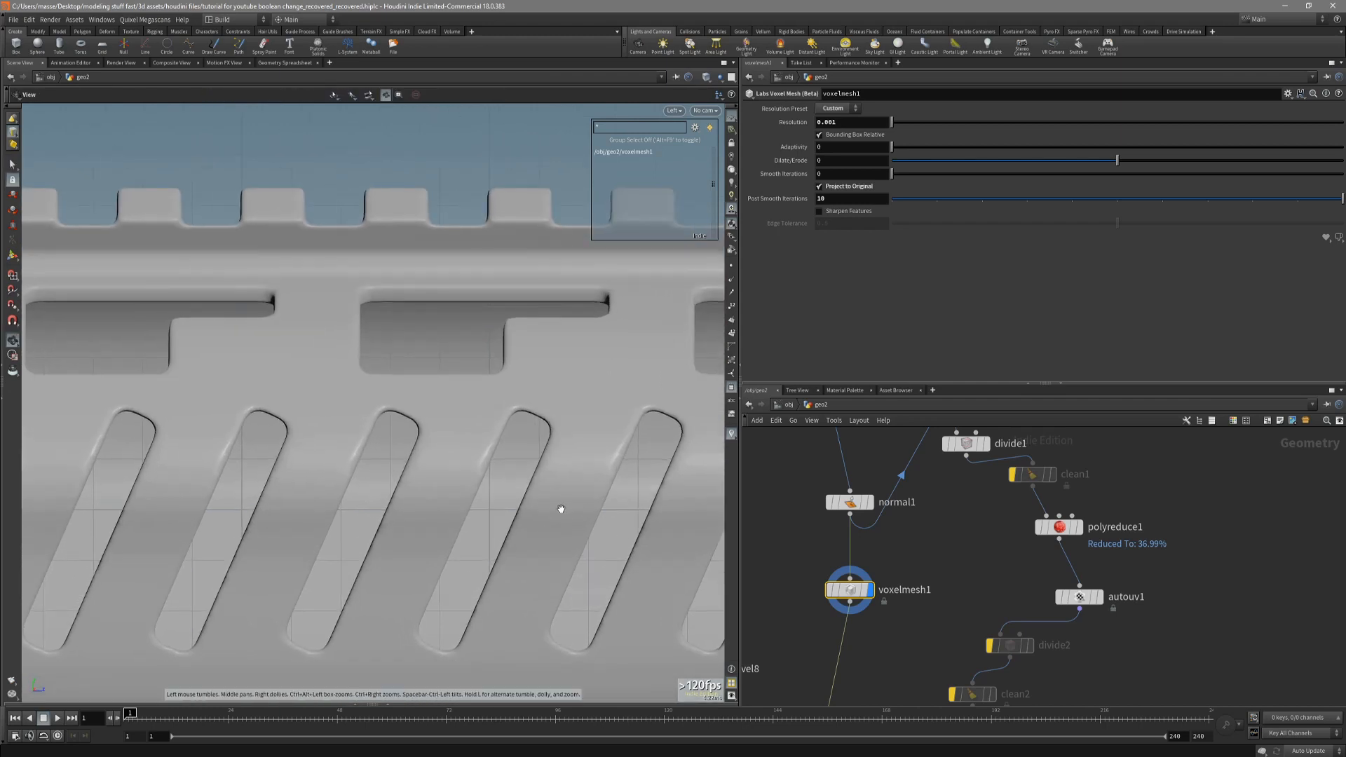
pyautogui.hotkey('space', '1')
pyautogui.moveTo(559, 504); pyautogui.dragTo(771, 396, button='right')
pyautogui.hotkey('shift', 'w')
pyautogui.moveTo(616, 410)
pyautogui.mouseDown()
pyautogui.moveTo(670, 402)
pyautogui.moveTo(655, 414)
pyautogui.moveTo(526, 390)
pyautogui.moveTo(496, 412)
pyautogui.moveTo(487, 516)
pyautogui.moveTo(607, 497)
pyautogui.mouseUp()
pyautogui.hotkey('shift', 'w')
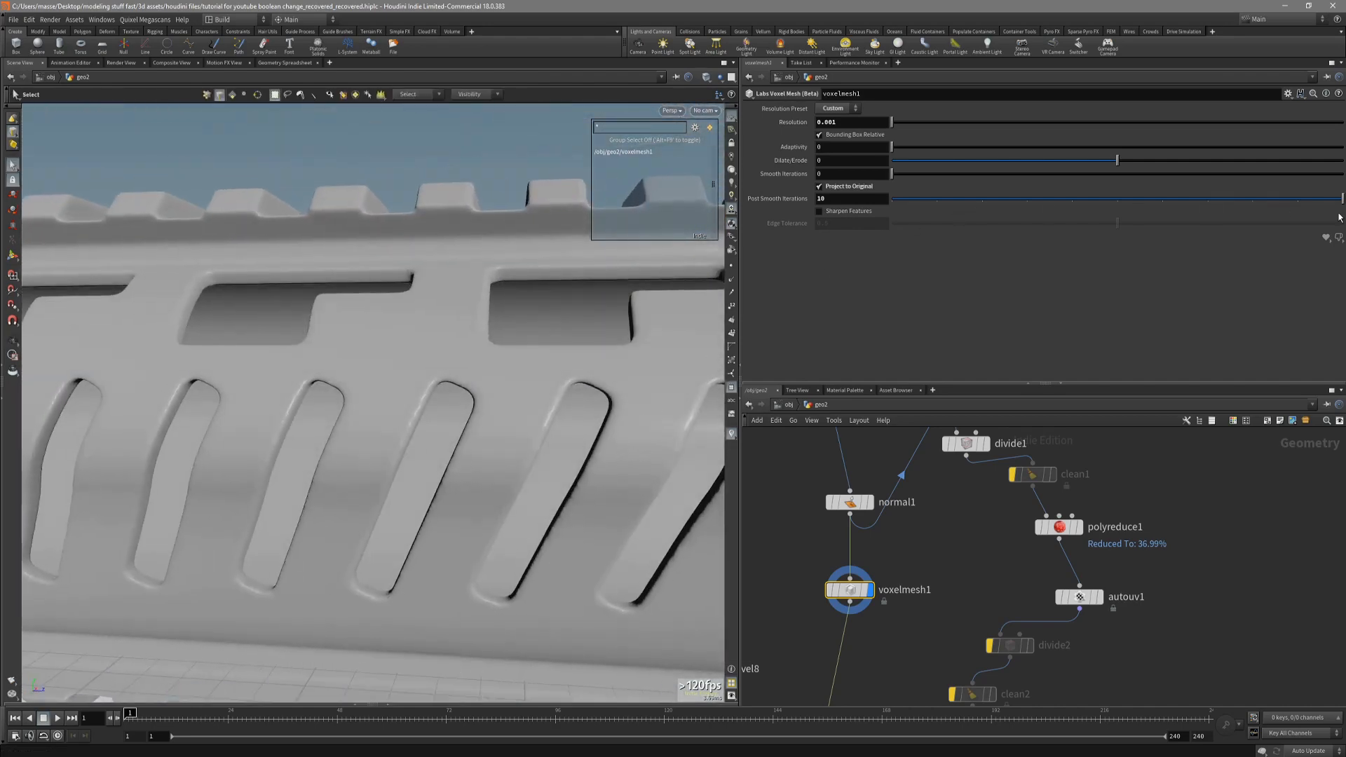
# Set voxelmesh1's Dilate/Erode to 2 and inspect the slot edges up close.
pyautogui.moveTo(653, 325); pyautogui.dragTo(570, 391)
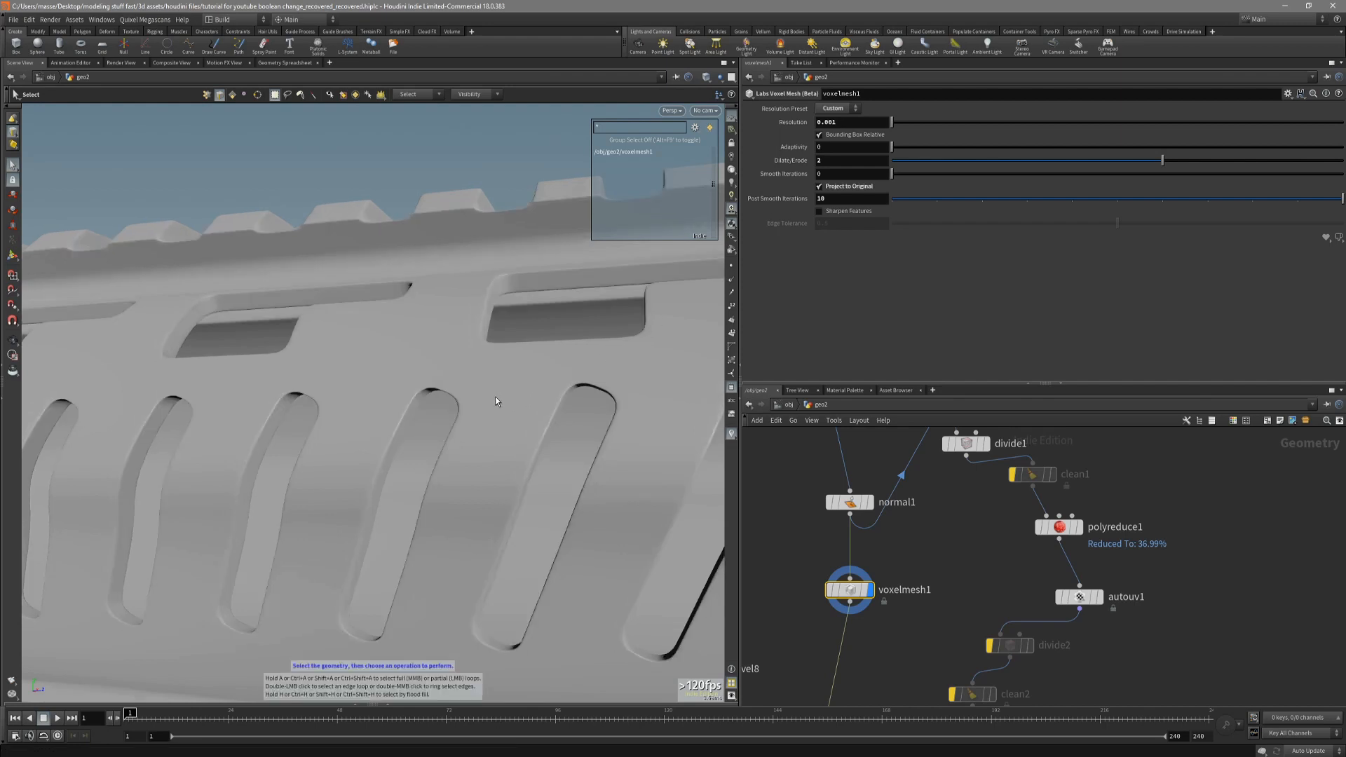
pyautogui.press('Escape')
pyautogui.moveTo(490, 391); pyautogui.dragTo(522, 457)
pyautogui.scroll(3, 530, 389)
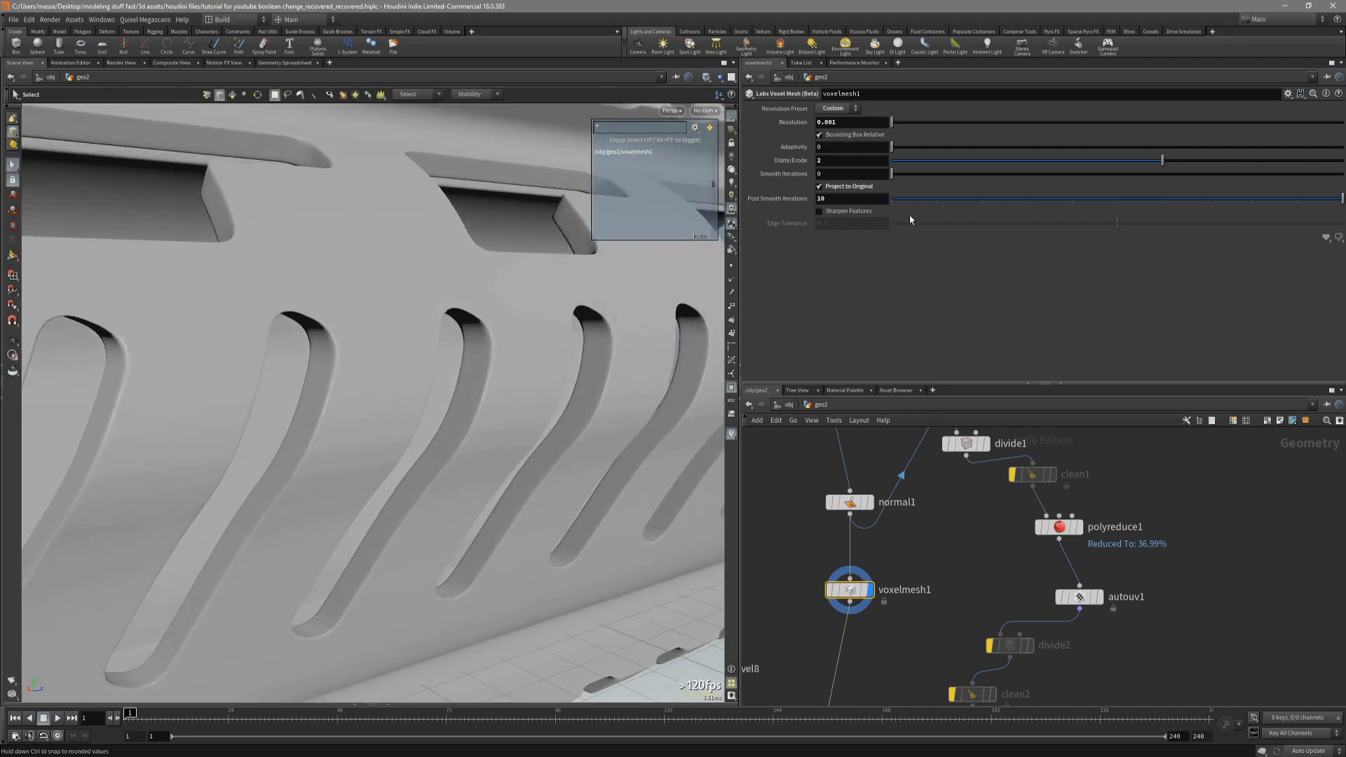
# Set voxelmesh1's Post Smooth Iterations to 20 and view the handguard from the side.
pyautogui.keyDown('alt'); pyautogui.moveTo(556, 343); pyautogui.dragTo(708, 332); pyautogui.keyUp('alt')
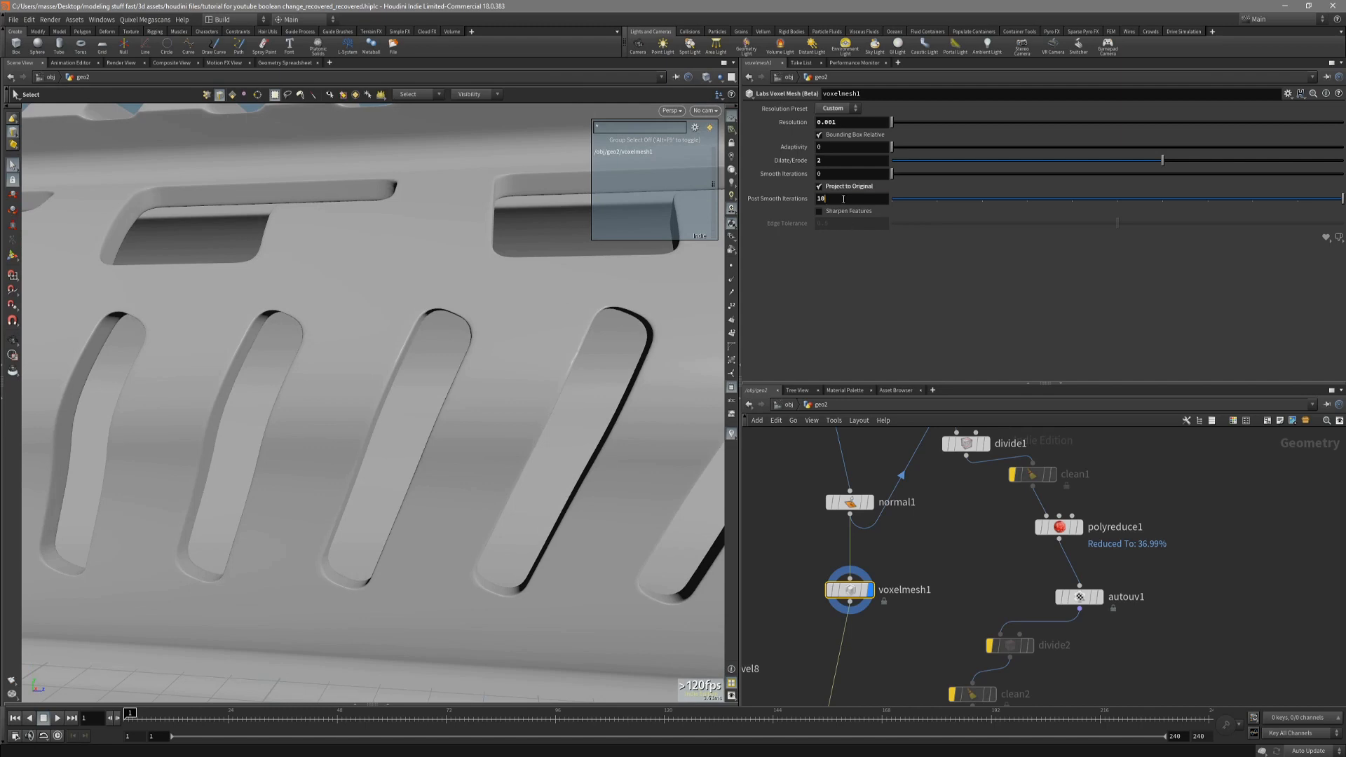
pyautogui.press('Return')
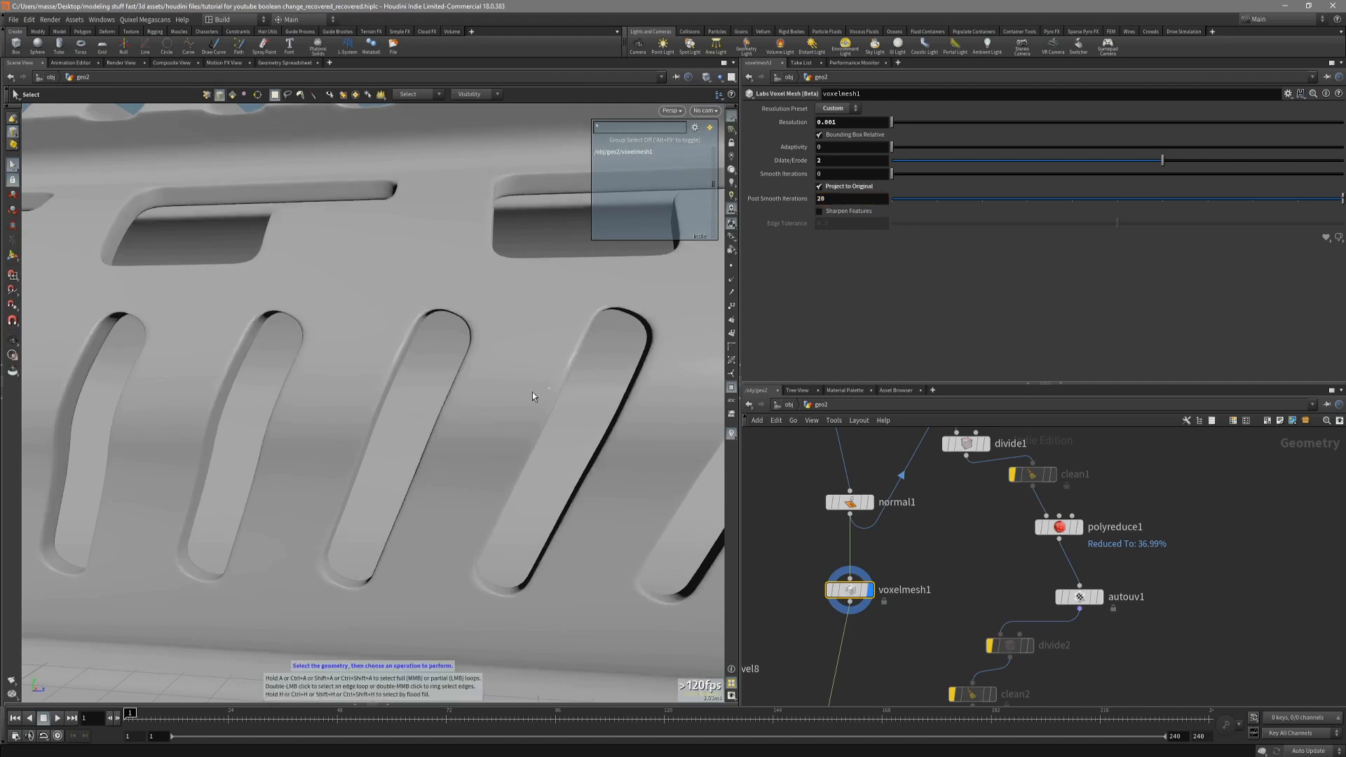
pyautogui.keyDown('alt'); pyautogui.moveTo(532, 392); pyautogui.dragTo(578, 385); pyautogui.keyUp('alt')
pyautogui.hotkey('space', '4')
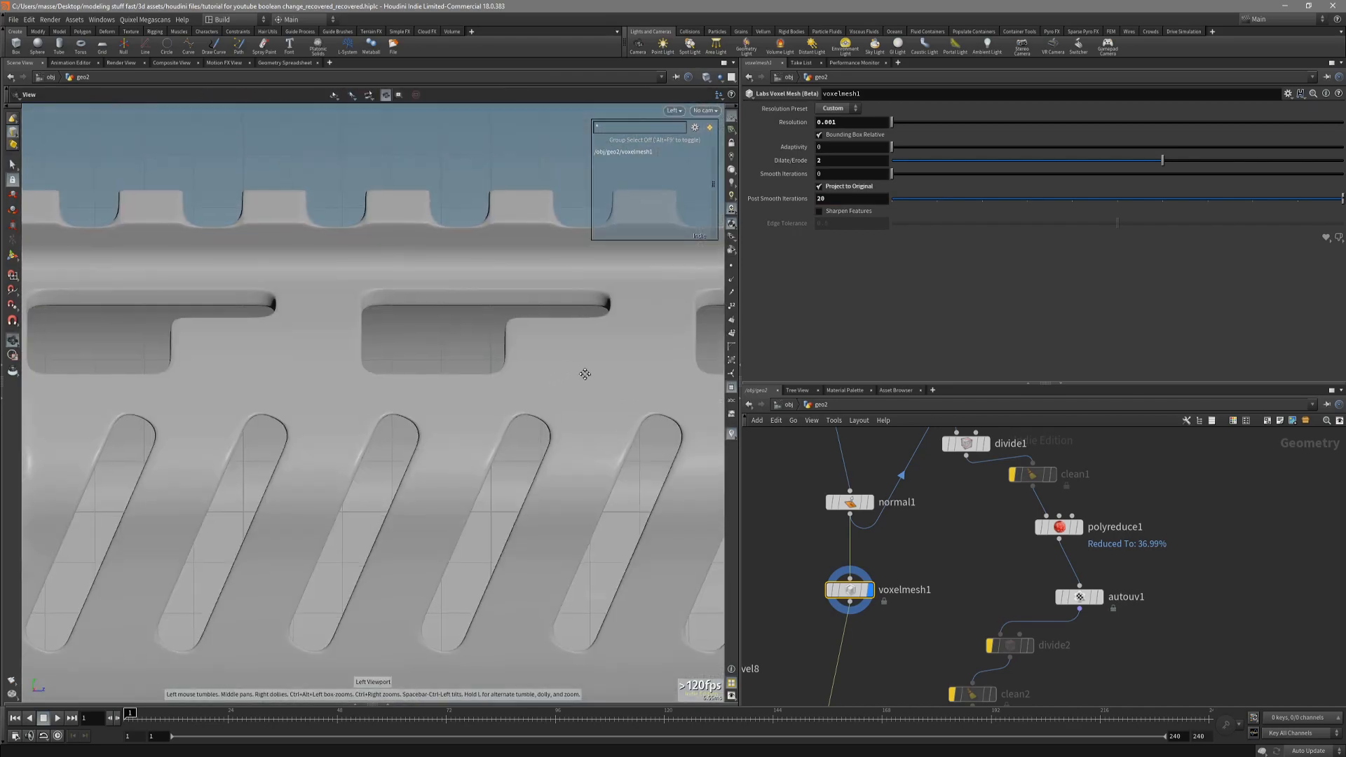
# Try Dilate/Erode at 0 on voxelmesh1 to compare the rail teeth with post smoothing alone.
pyautogui.keyDown('alt'); pyautogui.moveTo(586, 375); pyautogui.dragTo(496, 411, button='right'); pyautogui.keyUp('alt')
pyautogui.keyDown('alt'); pyautogui.moveTo(467, 300); pyautogui.dragTo(471, 384, button='middle'); pyautogui.keyUp('alt')
pyautogui.keyDown('alt'); pyautogui.moveTo(471, 385); pyautogui.dragTo(676, 330, button='right'); pyautogui.keyUp('alt')
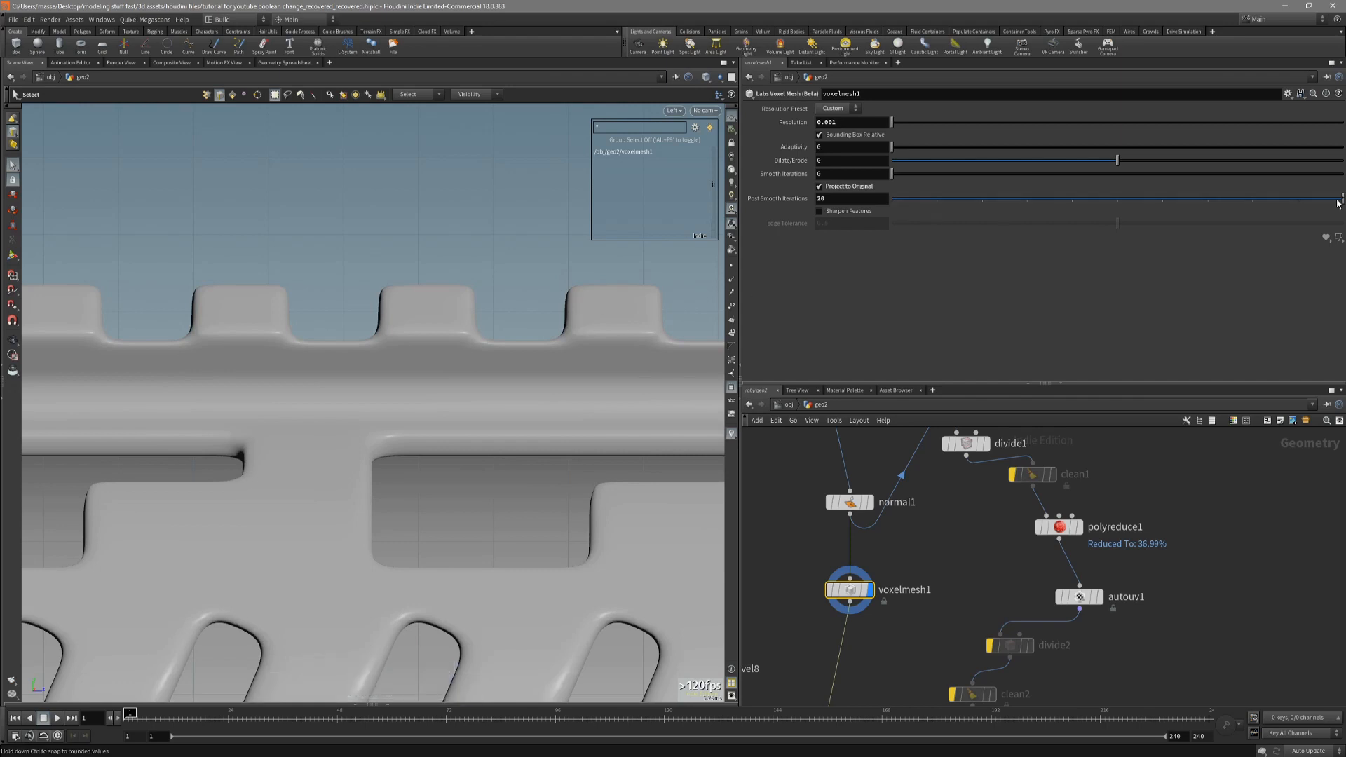
pyautogui.moveTo(1340, 201); pyautogui.dragTo(1259, 206)
pyautogui.moveTo(1154, 204); pyautogui.dragTo(1099, 204)
# Set voxelmesh1's Dilate/Erode to 2 and Resolution to 0.0007, checking the mesh with and without wireframe.
pyautogui.keyDown('alt'); pyautogui.moveTo(676, 641); pyautogui.dragTo(595, 418, button='middle'); pyautogui.keyUp('alt')
pyautogui.moveTo(595, 418)
pyautogui.keyDown('alt'); pyautogui.mouseDown()
pyautogui.moveTo(592, 439)
pyautogui.moveTo(694, 417)
pyautogui.mouseUp(); pyautogui.keyUp('alt')
pyautogui.scroll(2, 676, 403)
pyautogui.hotkey('shift', 'w')
pyautogui.hotkey('shift', 'w')
pyautogui.scroll(-4, 694, 417)
pyautogui.keyDown('alt'); pyautogui.moveTo(532, 336); pyautogui.dragTo(571, 263); pyautogui.keyUp('alt')
pyautogui.moveTo(572, 263)
pyautogui.keyDown('alt'); pyautogui.mouseDown(button='middle')
pyautogui.moveTo(579, 332)
pyautogui.moveTo(559, 375)
pyautogui.mouseUp(button='middle'); pyautogui.keyUp('alt')
pyautogui.keyDown('alt'); pyautogui.moveTo(558, 375); pyautogui.dragTo(547, 462); pyautogui.keyUp('alt')
pyautogui.scroll(-4, 547, 463)
pyautogui.scroll(4, 475, 391)
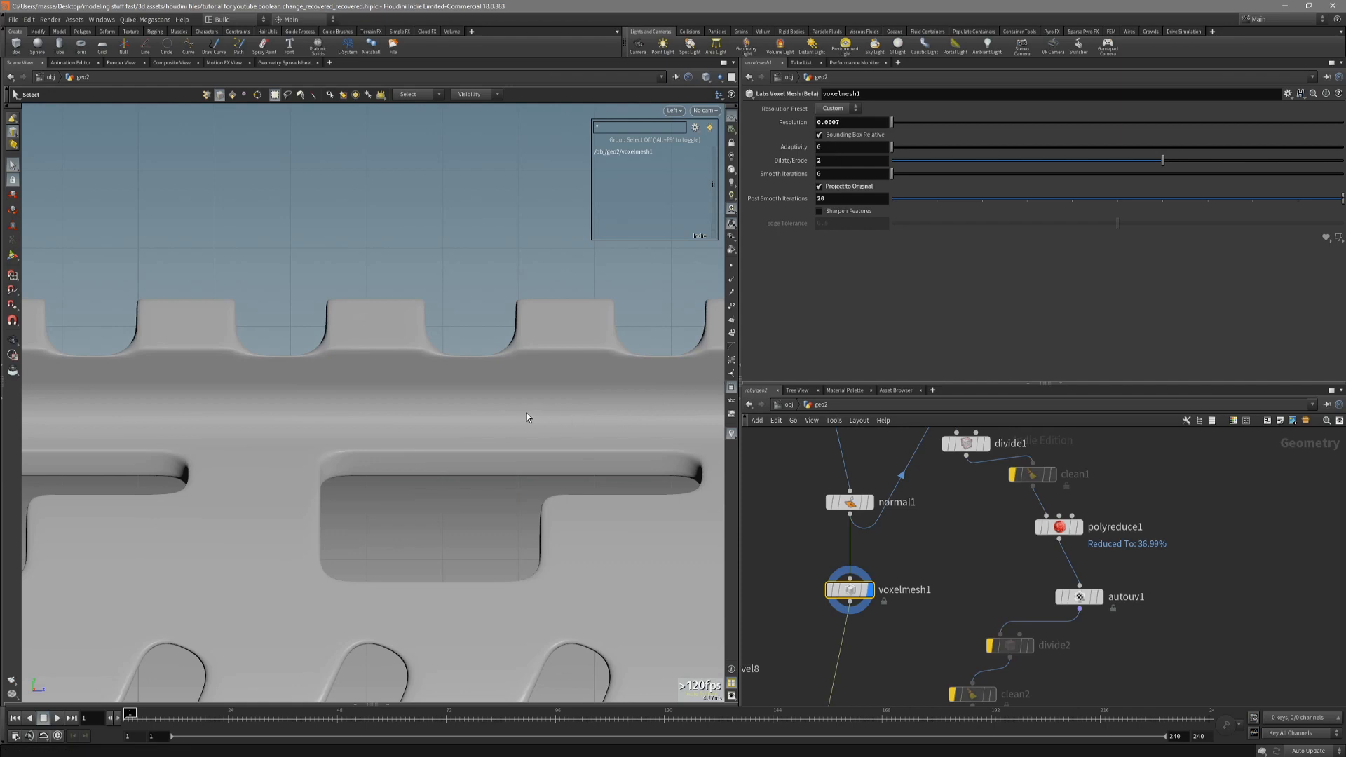
# Examine the rail teeth and cutout edges from the side at the finer voxel resolution.
pyautogui.keyDown('alt'); pyautogui.moveTo(511, 414); pyautogui.dragTo(544, 410, button='middle'); pyautogui.keyUp('alt')
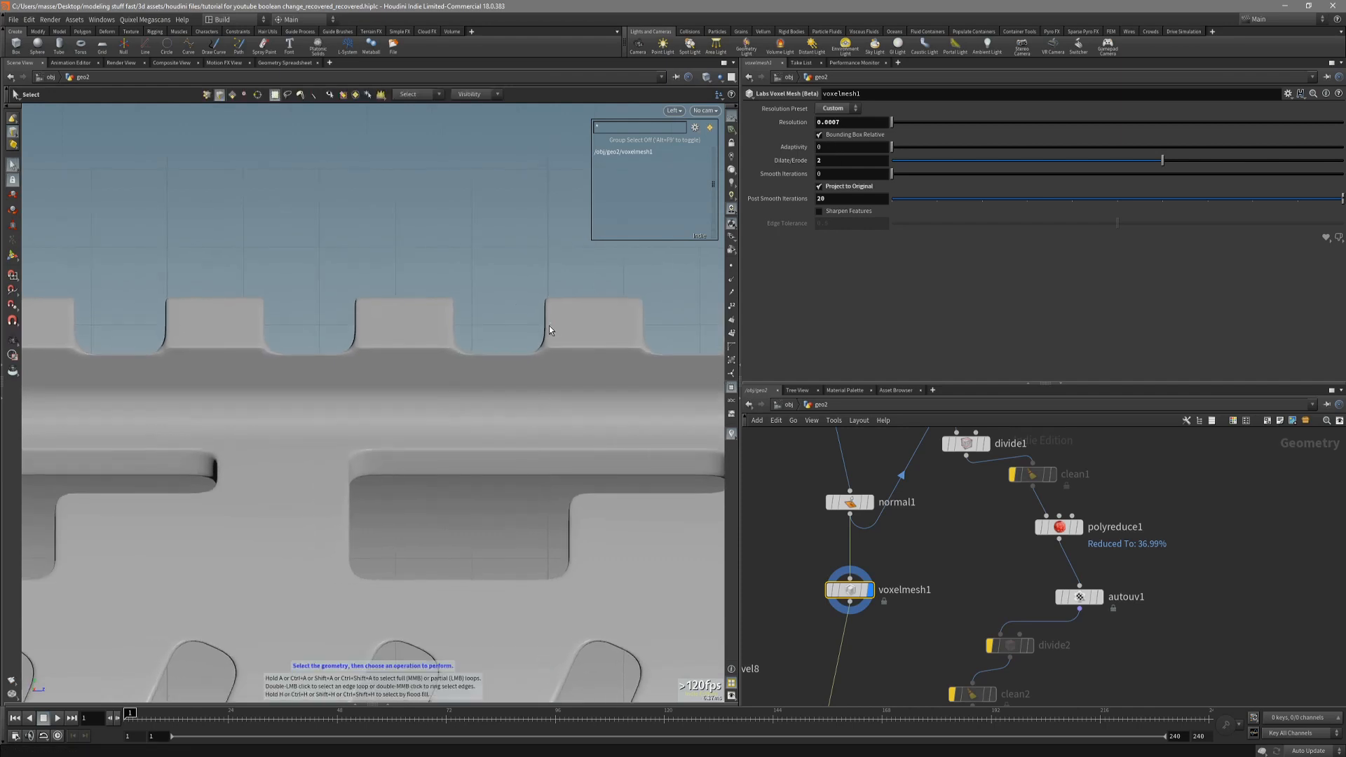
pyautogui.keyDown('alt'); pyautogui.moveTo(551, 325); pyautogui.dragTo(606, 366, button='right'); pyautogui.keyUp('alt')
pyautogui.keyDown('alt'); pyautogui.moveTo(593, 412); pyautogui.dragTo(584, 304, button='middle'); pyautogui.keyUp('alt')
pyautogui.keyDown('alt'); pyautogui.moveTo(592, 305); pyautogui.dragTo(452, 300, button='right'); pyautogui.keyUp('alt')
pyautogui.keyDown('alt'); pyautogui.moveTo(535, 216); pyautogui.dragTo(511, 364, button='middle'); pyautogui.keyUp('alt')
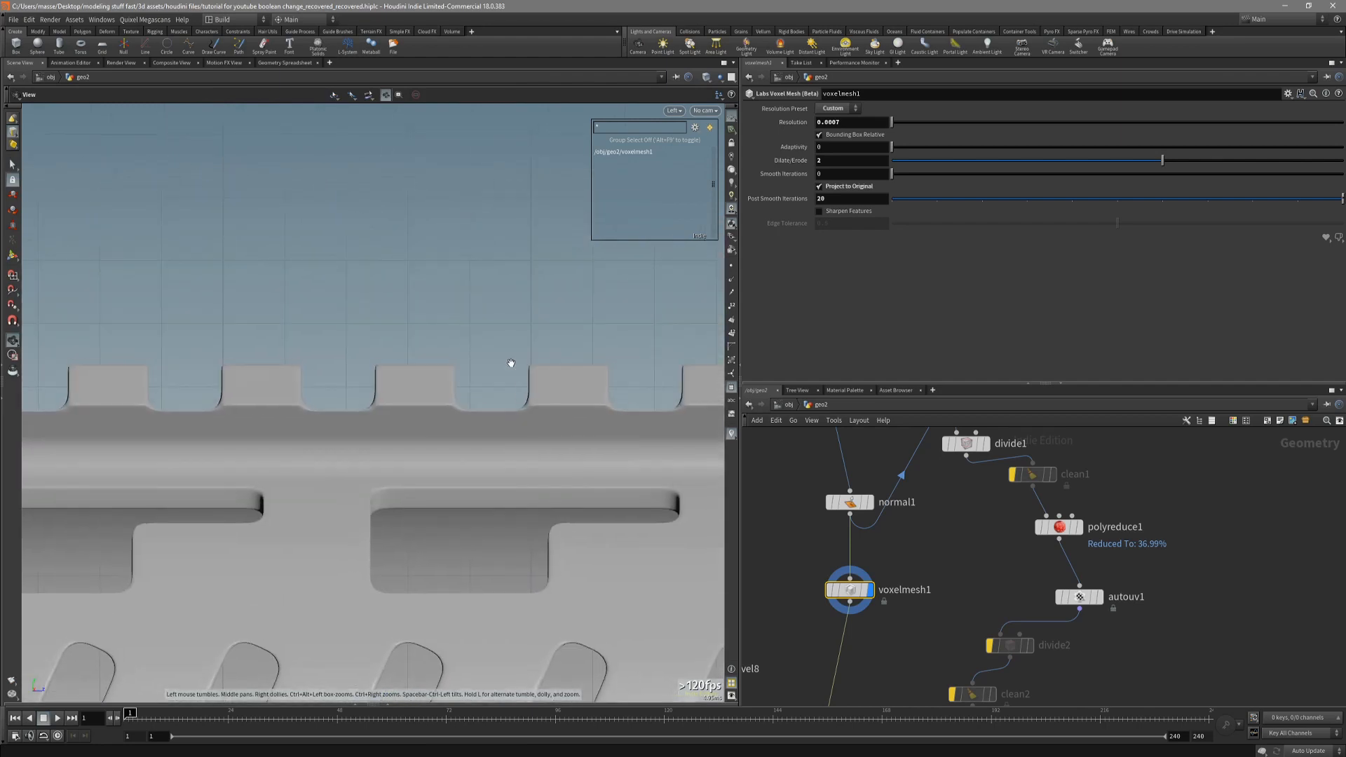
pyautogui.keyDown('alt'); pyautogui.moveTo(520, 368); pyautogui.dragTo(557, 386, button='right'); pyautogui.keyUp('alt')
pyautogui.press('s')
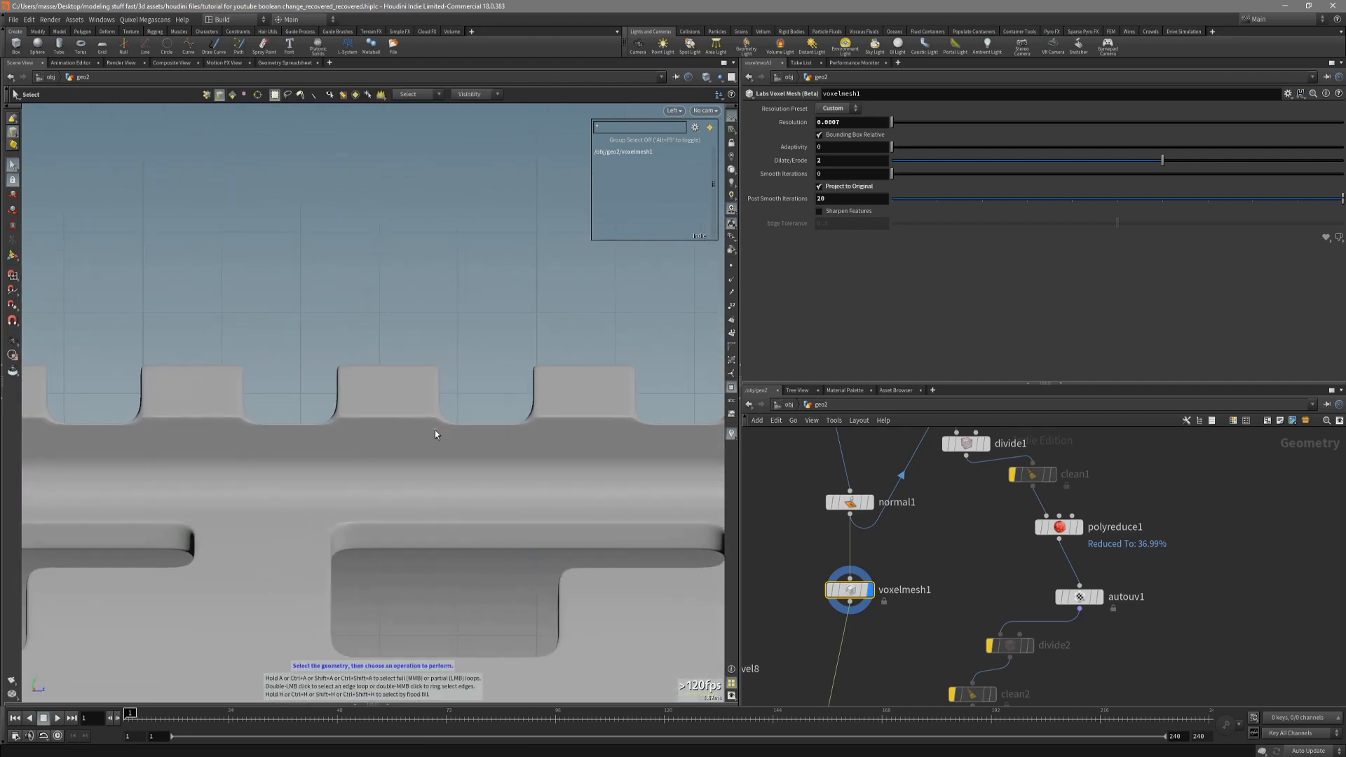
# Examine the voxel-meshed handguard and its rail teeth in perspective, with and without wireframe.
pyautogui.press('Escape')
pyautogui.moveTo(441, 423)
pyautogui.mouseDown()
pyautogui.moveTo(423, 483)
pyautogui.moveTo(490, 532)
pyautogui.moveTo(505, 378)
pyautogui.mouseUp()
pyautogui.hotkey('shift', 'w')
pyautogui.moveTo(504, 378); pyautogui.dragTo(570, 367, button='right')
pyautogui.hotkey('shift', 'w')
pyautogui.moveTo(571, 367)
pyautogui.mouseDown()
pyautogui.moveTo(576, 446)
pyautogui.moveTo(553, 487)
pyautogui.moveTo(498, 456)
pyautogui.moveTo(563, 453)
pyautogui.moveTo(495, 456)
pyautogui.moveTo(496, 443)
pyautogui.moveTo(555, 452)
pyautogui.moveTo(554, 512)
pyautogui.moveTo(582, 378)
pyautogui.moveTo(547, 291)
pyautogui.moveTo(617, 366)
pyautogui.moveTo(633, 330)
pyautogui.moveTo(490, 372)
pyautogui.moveTo(340, 467)
pyautogui.moveTo(246, 490)
pyautogui.moveTo(434, 469)
pyautogui.mouseUp()
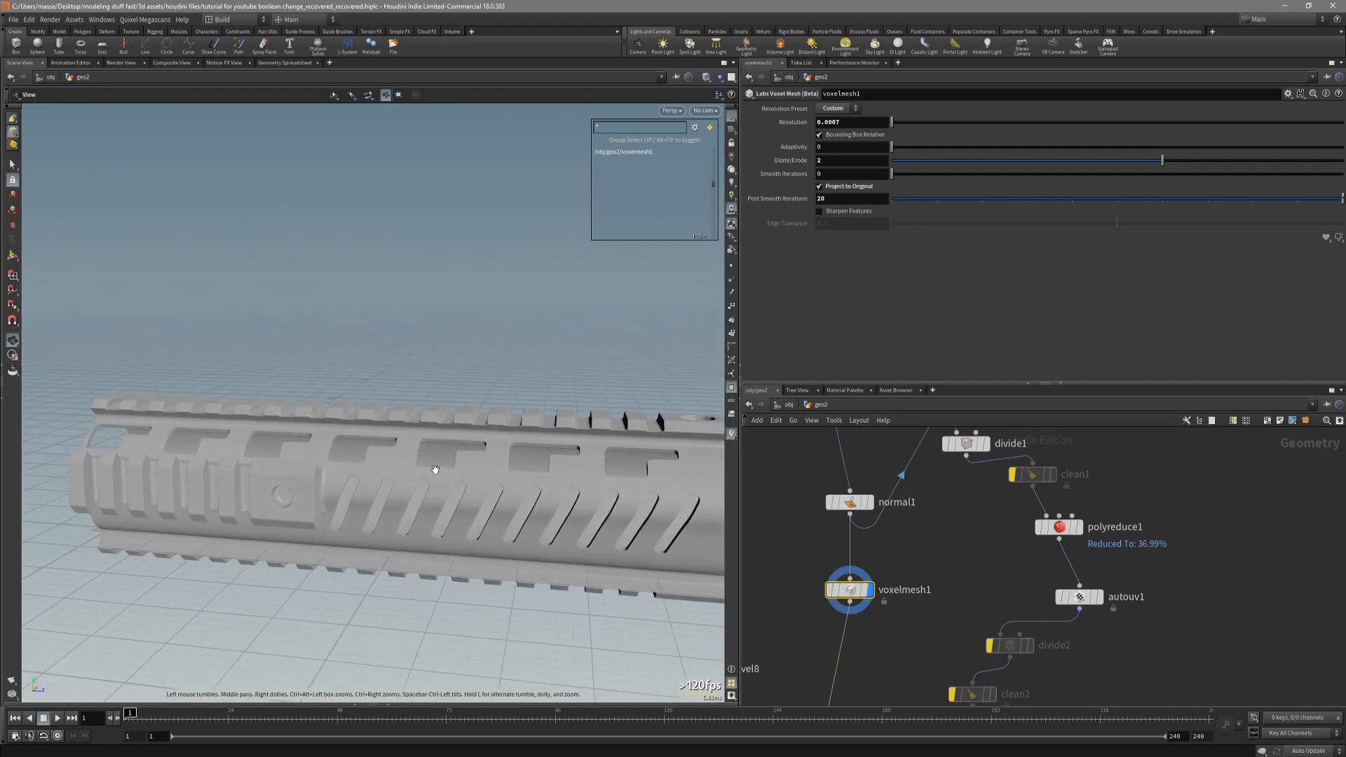
# Set voxelmesh1's Post Smooth Iterations to 30 and check the rail teeth from the side and in perspective.
pyautogui.moveTo(434, 470); pyautogui.dragTo(508, 452, button='right')
pyautogui.moveTo(507, 451); pyautogui.dragTo(547, 500)
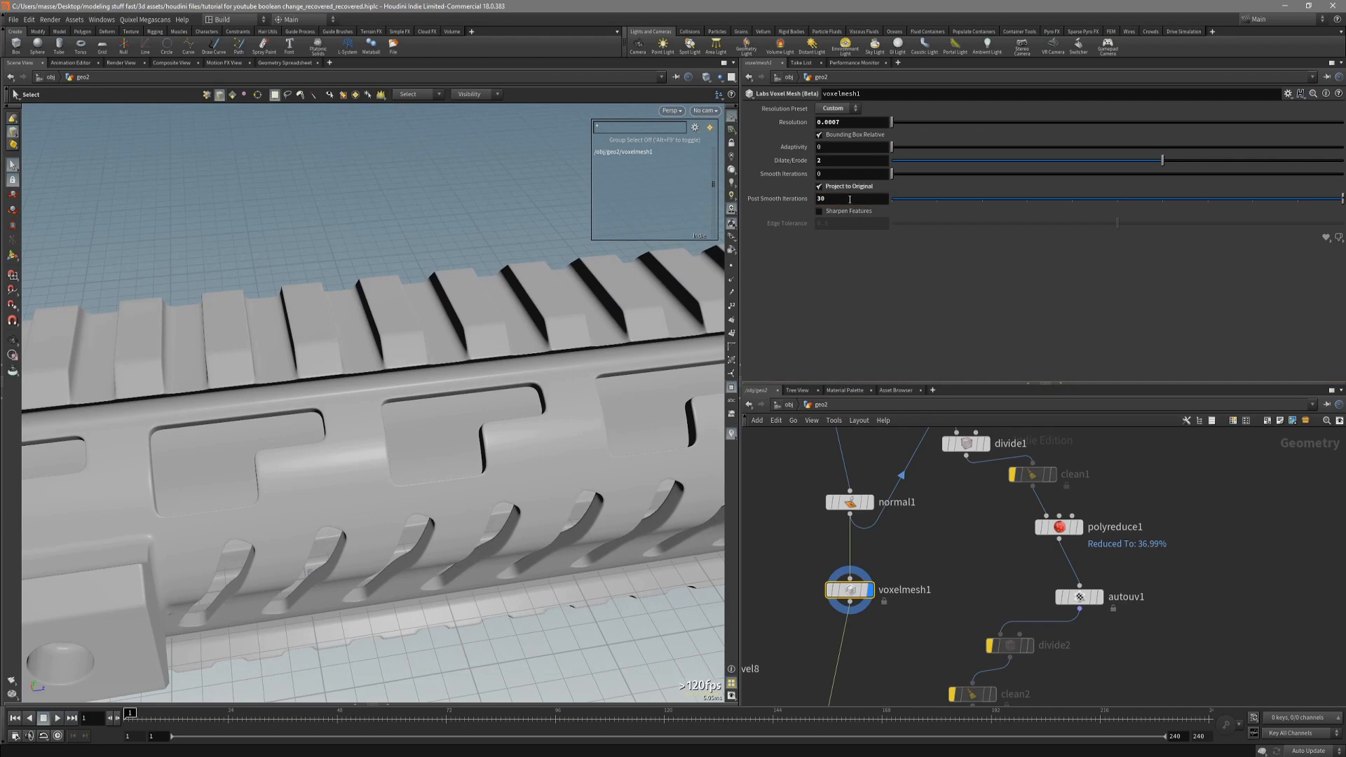
pyautogui.hotkey('space', '4')
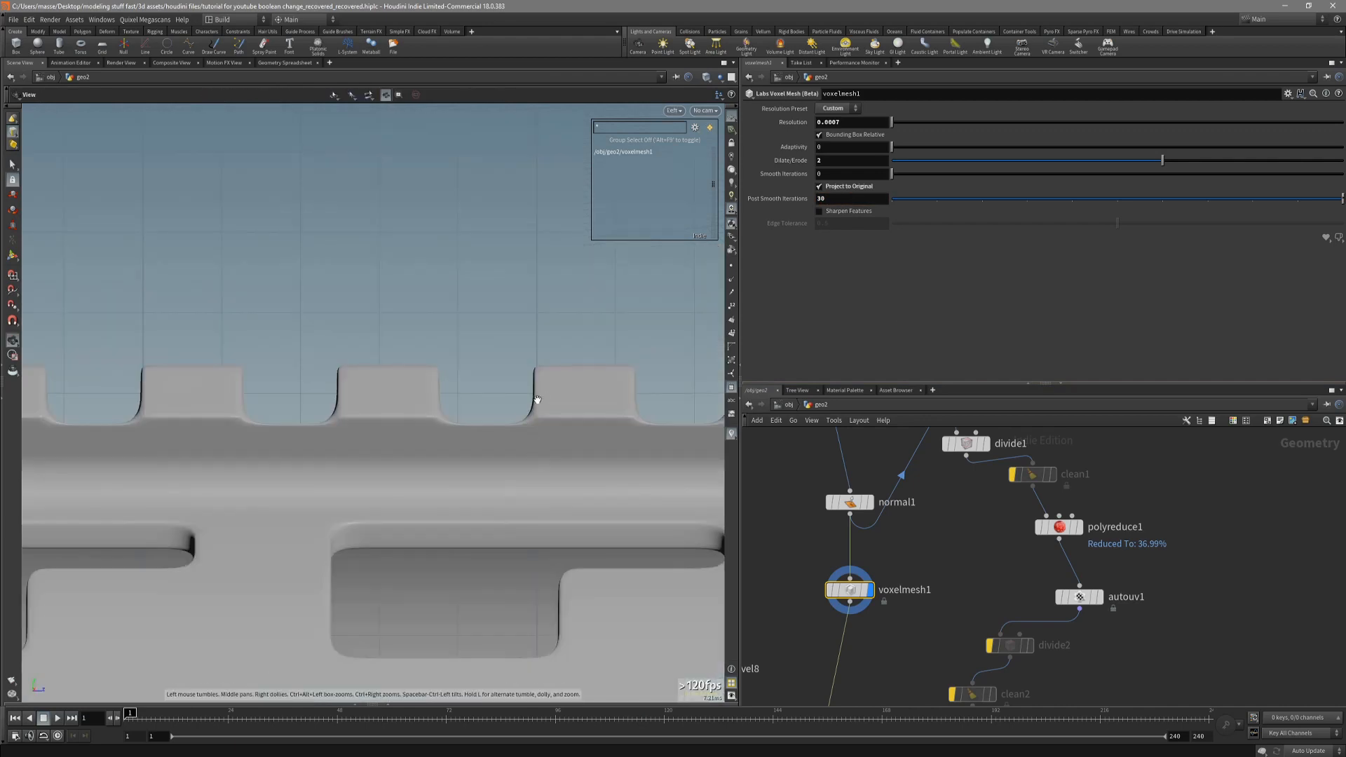
pyautogui.hotkey('space', '1')
pyautogui.moveTo(535, 460); pyautogui.dragTo(569, 440)
# Display the maps_baker1 output with wireframe shading and bake the normal map.
pyautogui.scroll(-1, 901, 659)
pyautogui.moveTo(881, 699); pyautogui.dragTo(903, 577, button='middle')
pyautogui.scroll(1, 886, 604)
pyautogui.moveTo(868, 632); pyautogui.dragTo(879, 574, button='middle')
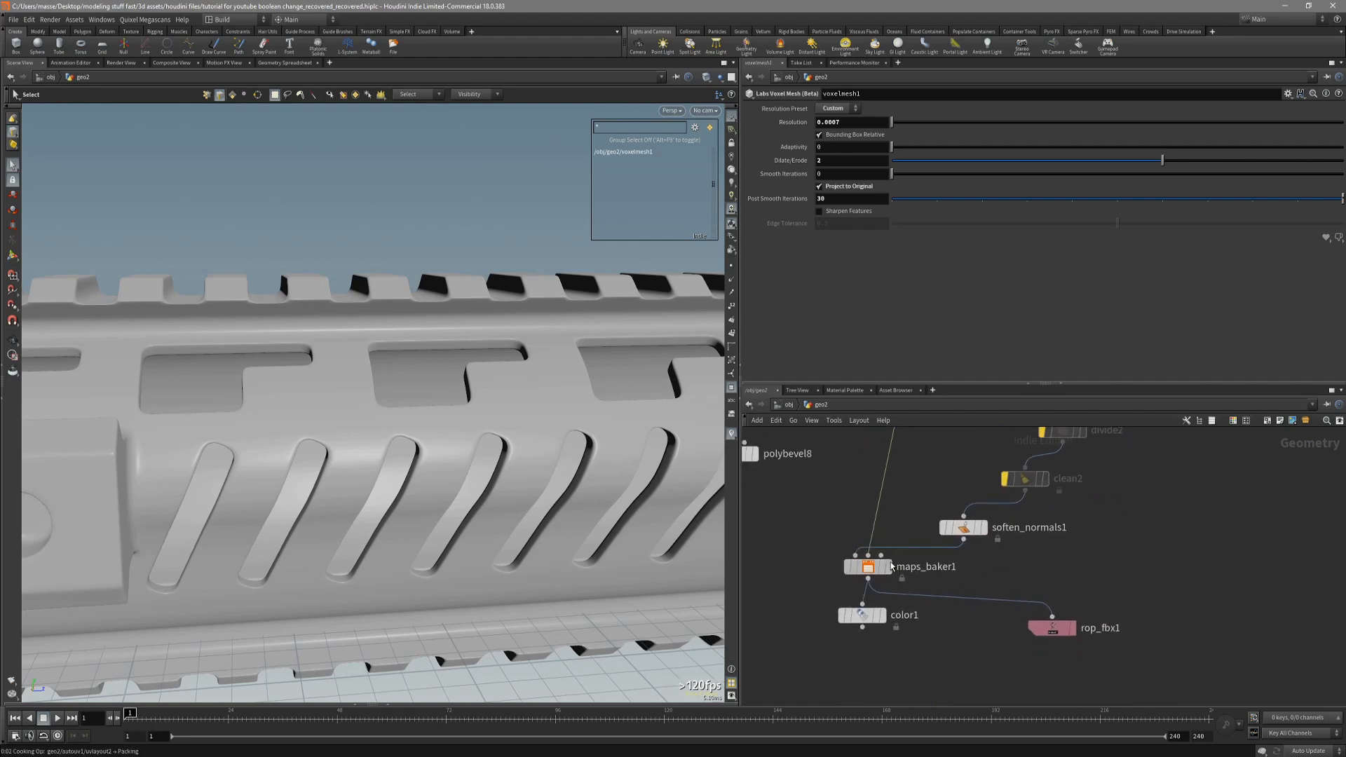
pyautogui.click(874, 569)
pyautogui.click(888, 567)
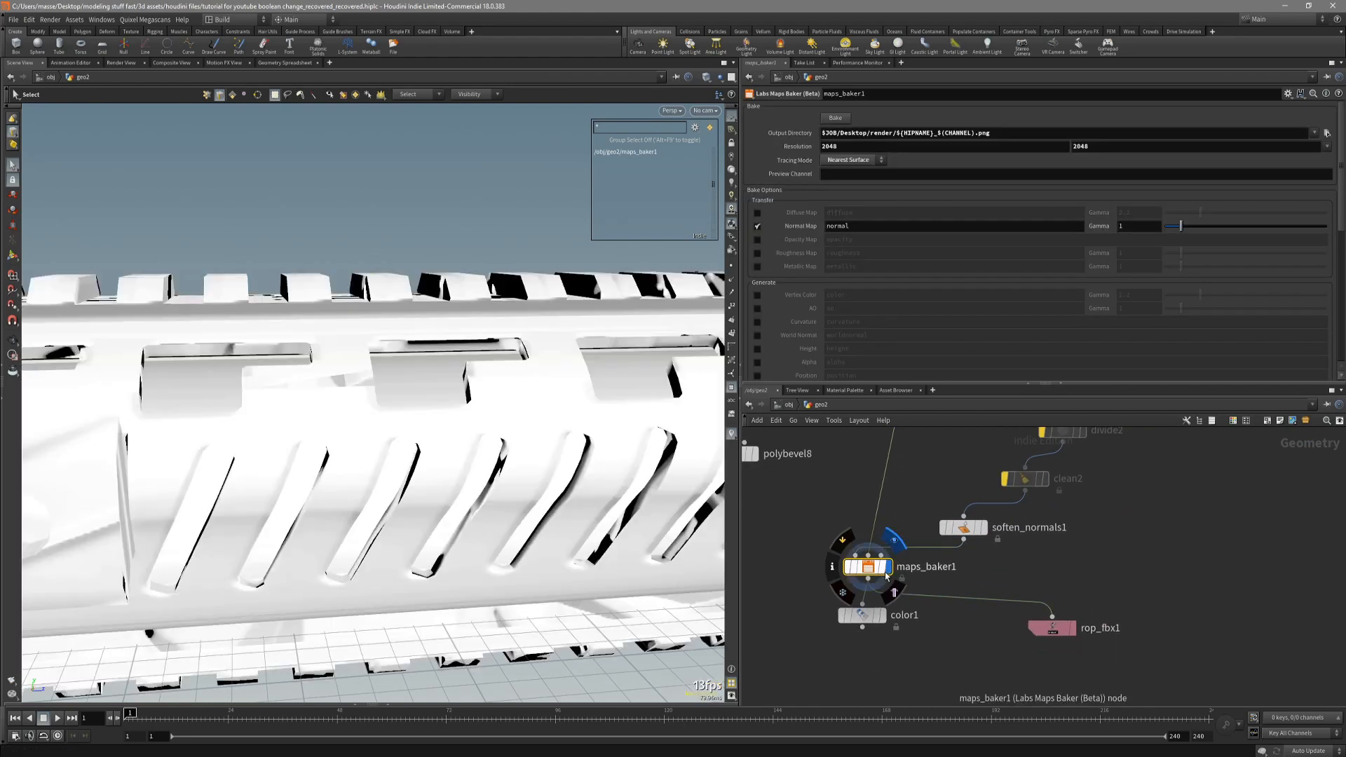
pyautogui.hotkey('shift', 'w')
pyautogui.moveTo(633, 474); pyautogui.dragTo(590, 486)
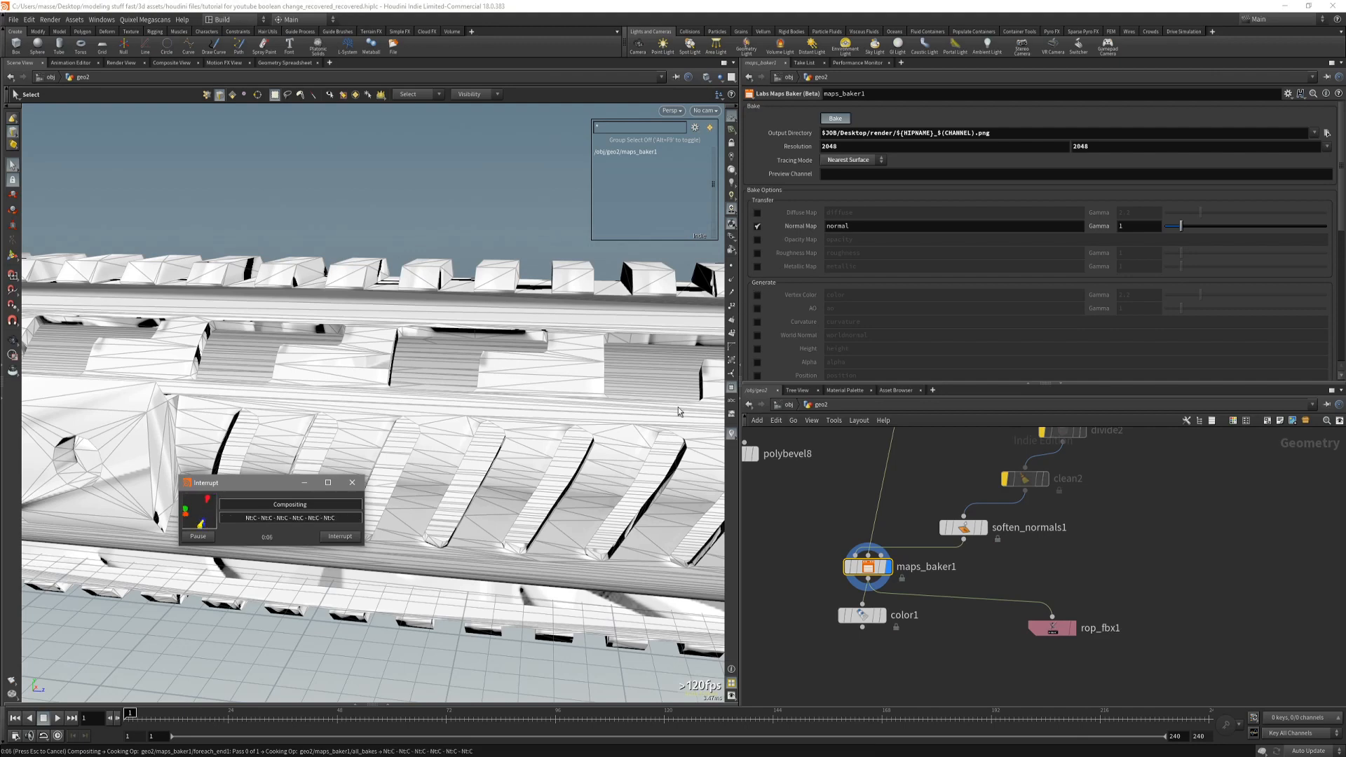
# Compare the low-poly handguard at color1 with the high-poly output of voxelmesh1.
pyautogui.click(851, 609)
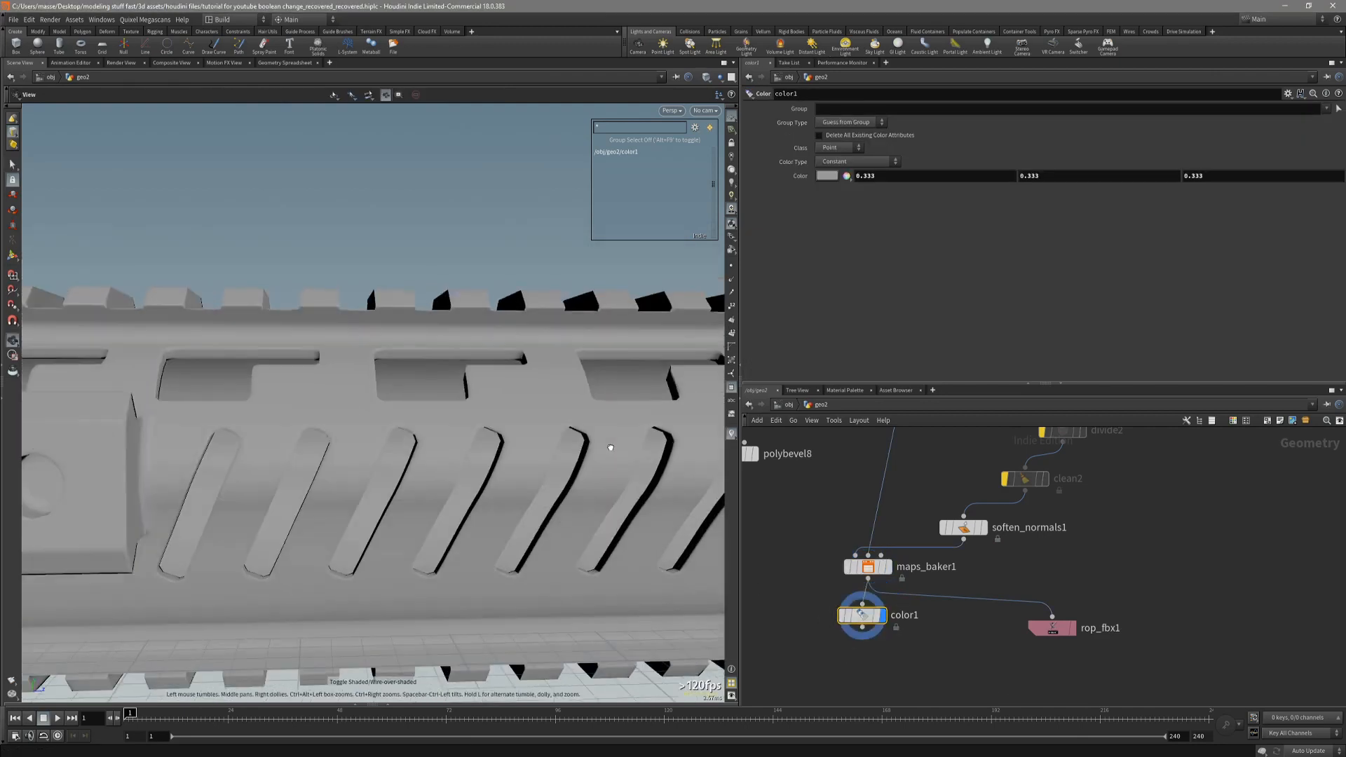
pyautogui.moveTo(616, 451)
pyautogui.mouseDown()
pyautogui.moveTo(625, 481)
pyautogui.moveTo(645, 456)
pyautogui.mouseUp()
pyautogui.scroll(-5, 645, 455)
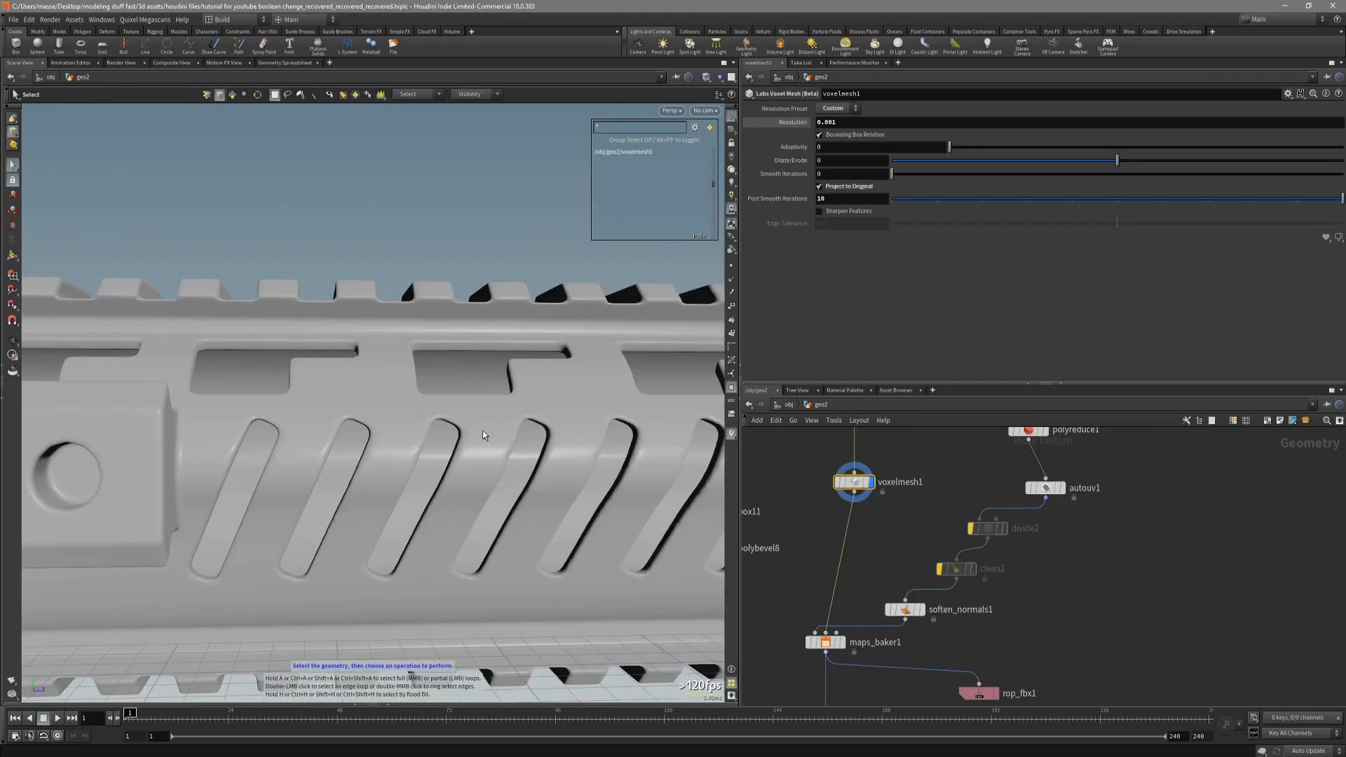
# Examine the smoothed edges of the slanted slots, window cutouts and rail teeth on the voxelmesh1 output.
pyautogui.moveTo(483, 431); pyautogui.dragTo(580, 409)
pyautogui.moveTo(580, 409); pyautogui.dragTo(288, 417, button='right')
pyautogui.moveTo(288, 417); pyautogui.dragTo(450, 455)
pyautogui.scroll(5, 450, 455)
pyautogui.moveTo(384, 401)
pyautogui.mouseDown()
pyautogui.moveTo(355, 450)
pyautogui.moveTo(399, 427)
pyautogui.moveTo(385, 422)
pyautogui.mouseUp()
pyautogui.press('s')
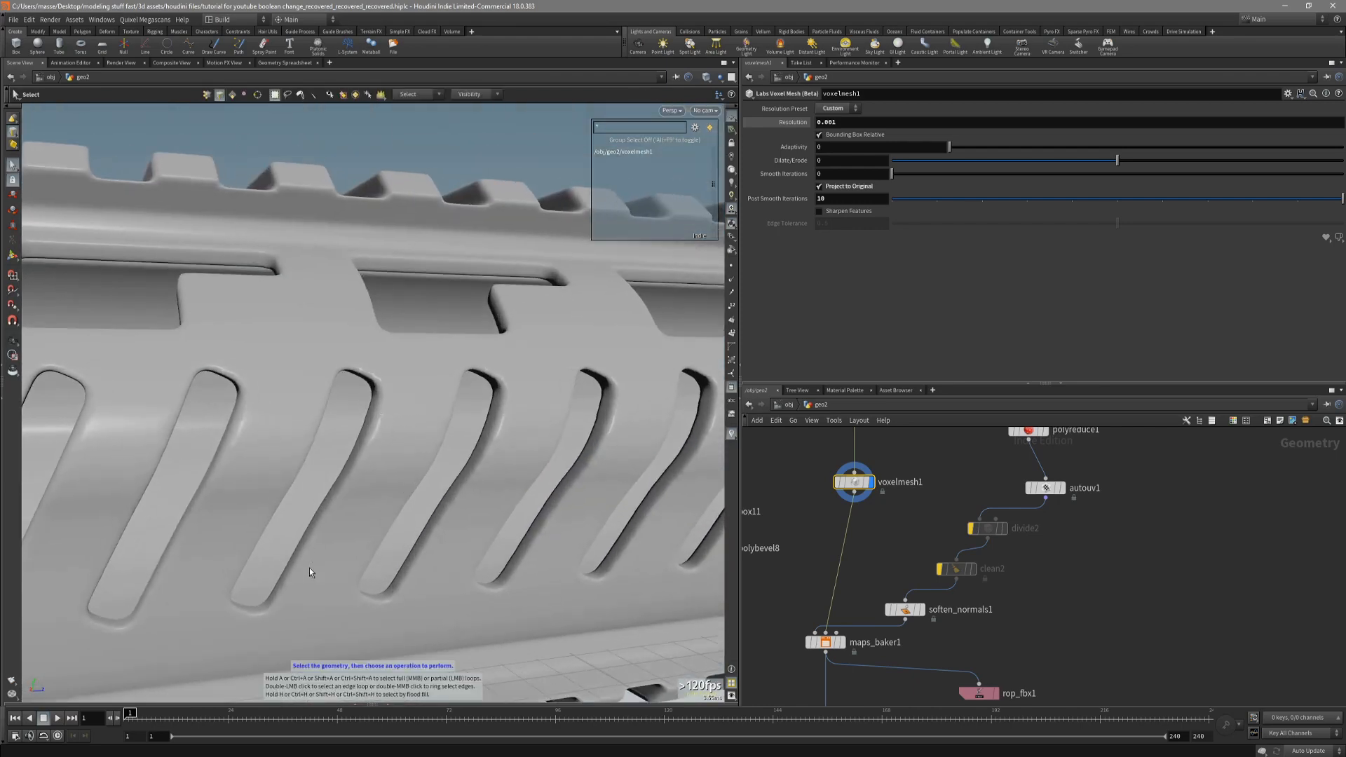
pyautogui.keyDown('alt'); pyautogui.moveTo(360, 521); pyautogui.dragTo(368, 460); pyautogui.keyUp('alt')
pyautogui.keyDown('alt'); pyautogui.moveTo(245, 597); pyautogui.dragTo(376, 421); pyautogui.keyUp('alt')
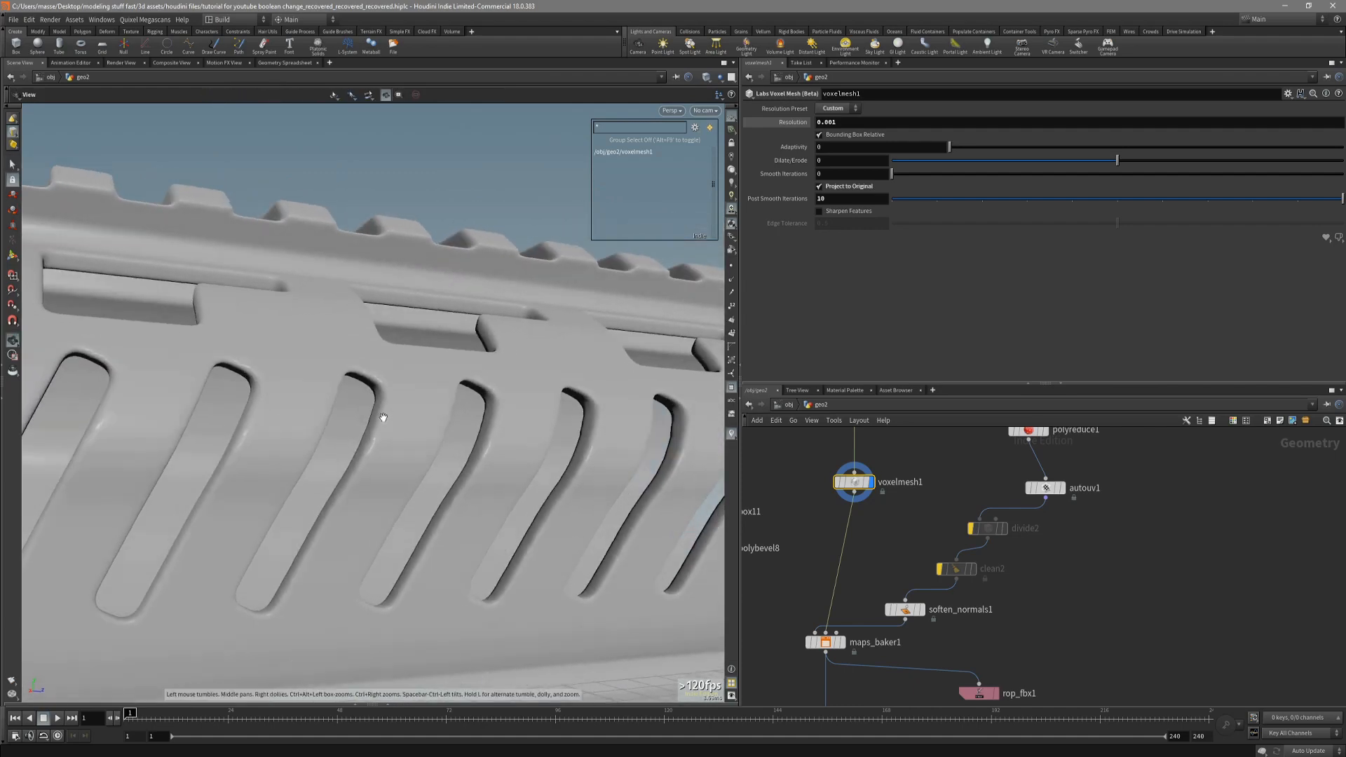
pyautogui.keyDown('alt'); pyautogui.moveTo(429, 459); pyautogui.dragTo(393, 484); pyautogui.keyUp('alt')
pyautogui.keyDown('alt'); pyautogui.moveTo(546, 455); pyautogui.dragTo(444, 428); pyautogui.keyUp('alt')
pyautogui.keyDown('alt'); pyautogui.moveTo(499, 464); pyautogui.dragTo(429, 439); pyautogui.keyUp('alt')
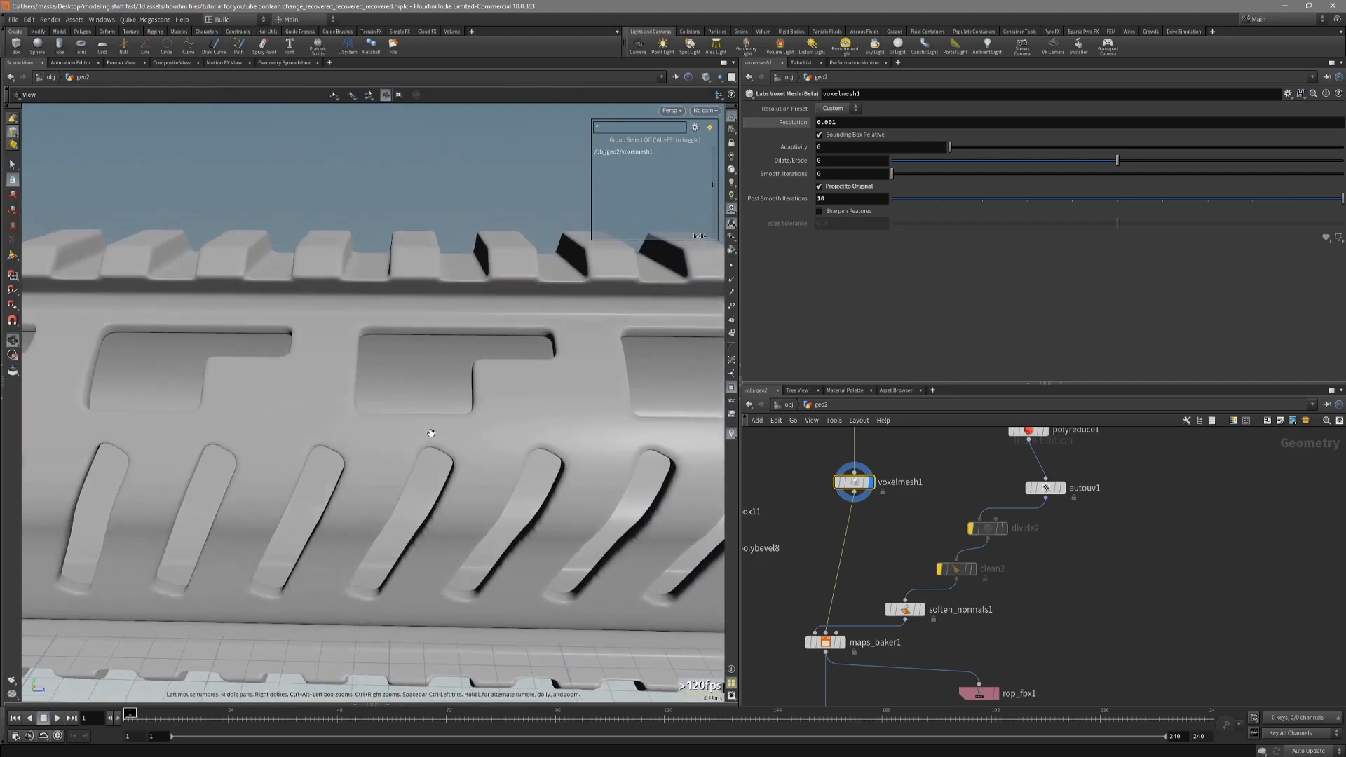
pyautogui.scroll(-3, 789, 587)
pyautogui.moveTo(789, 588)
pyautogui.keyDown('alt'); pyautogui.moveTo(612, 468); pyautogui.dragTo(586, 487); pyautogui.keyUp('alt')
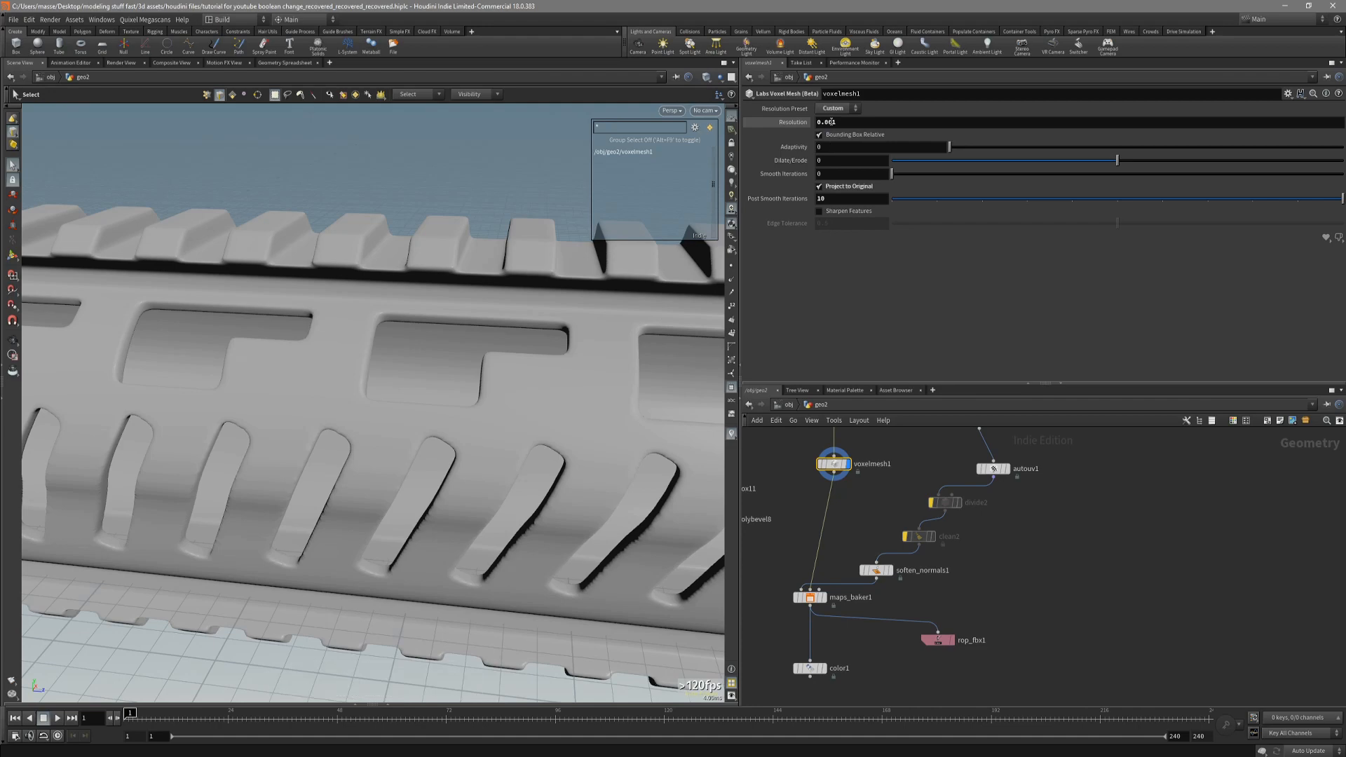
pyautogui.keyDown('alt'); pyautogui.moveTo(662, 326); pyautogui.dragTo(546, 443); pyautogui.keyUp('alt')
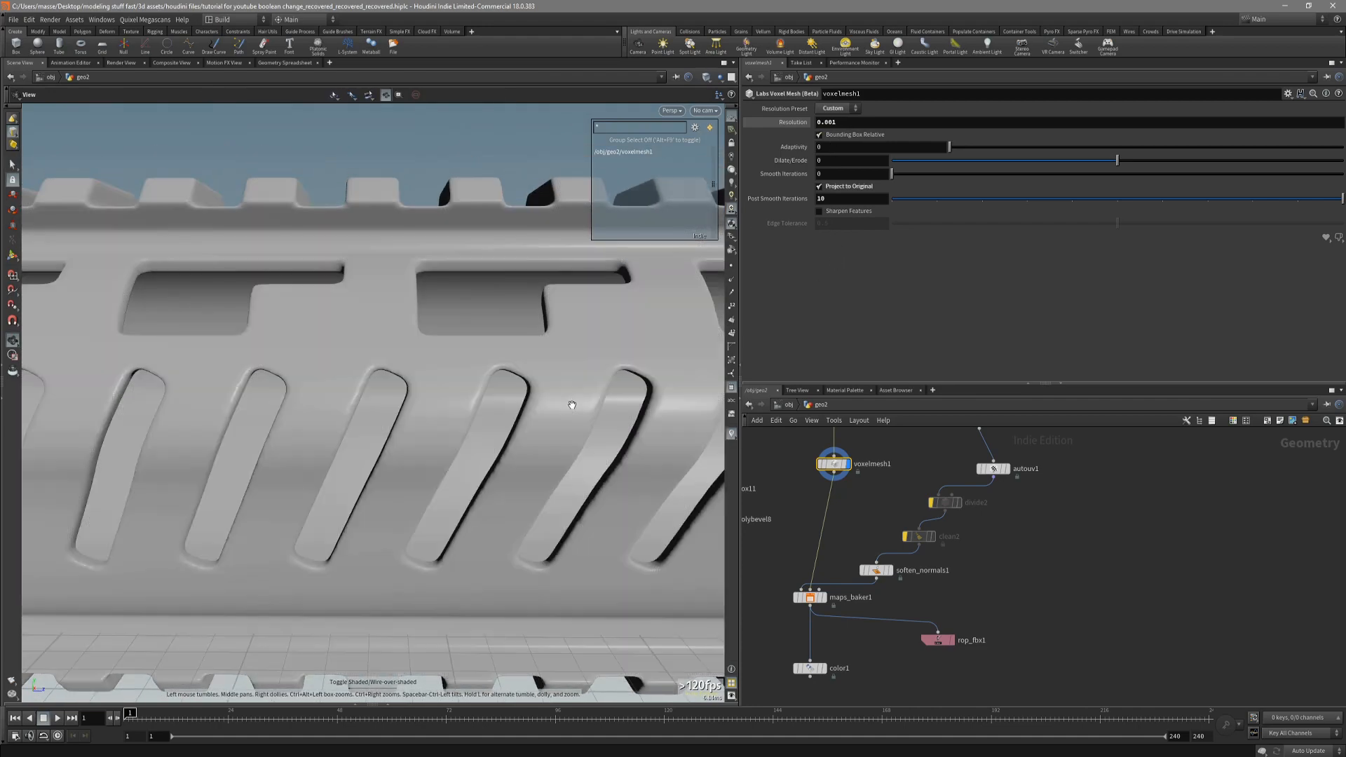
# Select maps_baker1, and switch to Substance Painter to examine the baked normal map on the low-poly handguard.
pyautogui.click(810, 600)
pyautogui.press('r')
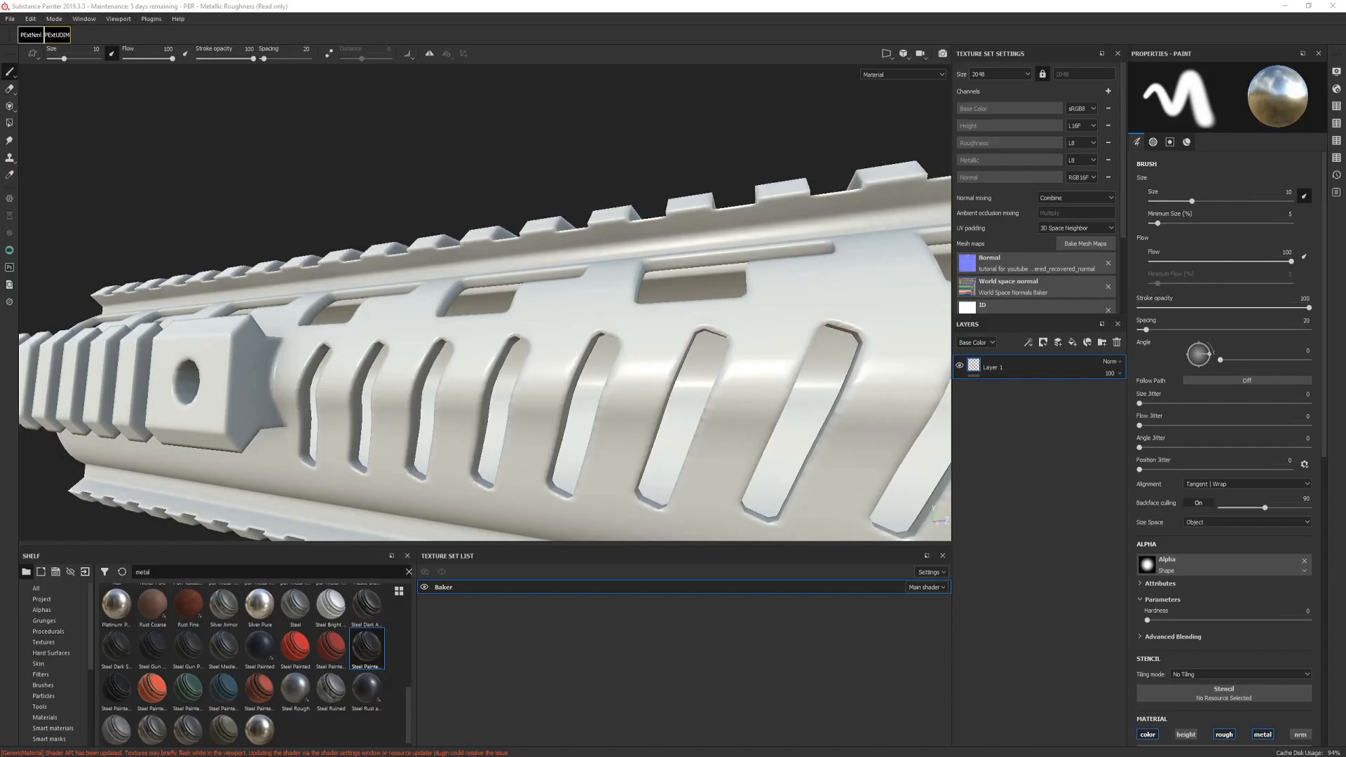
pyautogui.moveTo(365, 350)
pyautogui.keyDown('alt'); pyautogui.mouseDown()
pyautogui.moveTo(729, 408)
pyautogui.moveTo(685, 366)
pyautogui.moveTo(766, 375)
pyautogui.moveTo(750, 409)
pyautogui.moveTo(722, 391)
pyautogui.moveTo(685, 400)
pyautogui.mouseUp(); pyautogui.keyUp('alt')
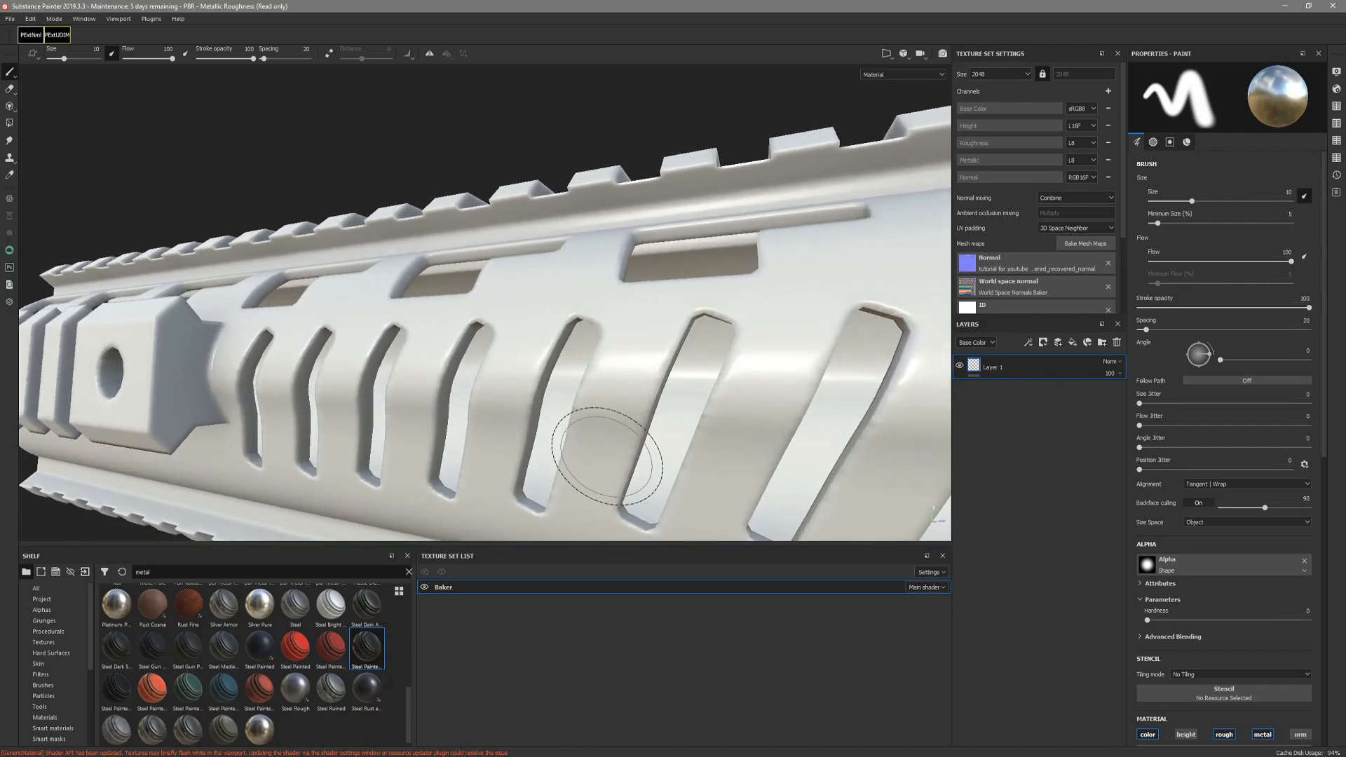
pyautogui.moveTo(601, 451)
pyautogui.keyDown('alt'); pyautogui.mouseDown()
pyautogui.moveTo(586, 469)
pyautogui.moveTo(688, 473)
pyautogui.moveTo(457, 438)
pyautogui.moveTo(508, 449)
pyautogui.moveTo(495, 340)
pyautogui.moveTo(727, 189)
pyautogui.moveTo(612, 171)
pyautogui.moveTo(550, 204)
pyautogui.moveTo(526, 385)
pyautogui.mouseUp(); pyautogui.keyUp('alt')
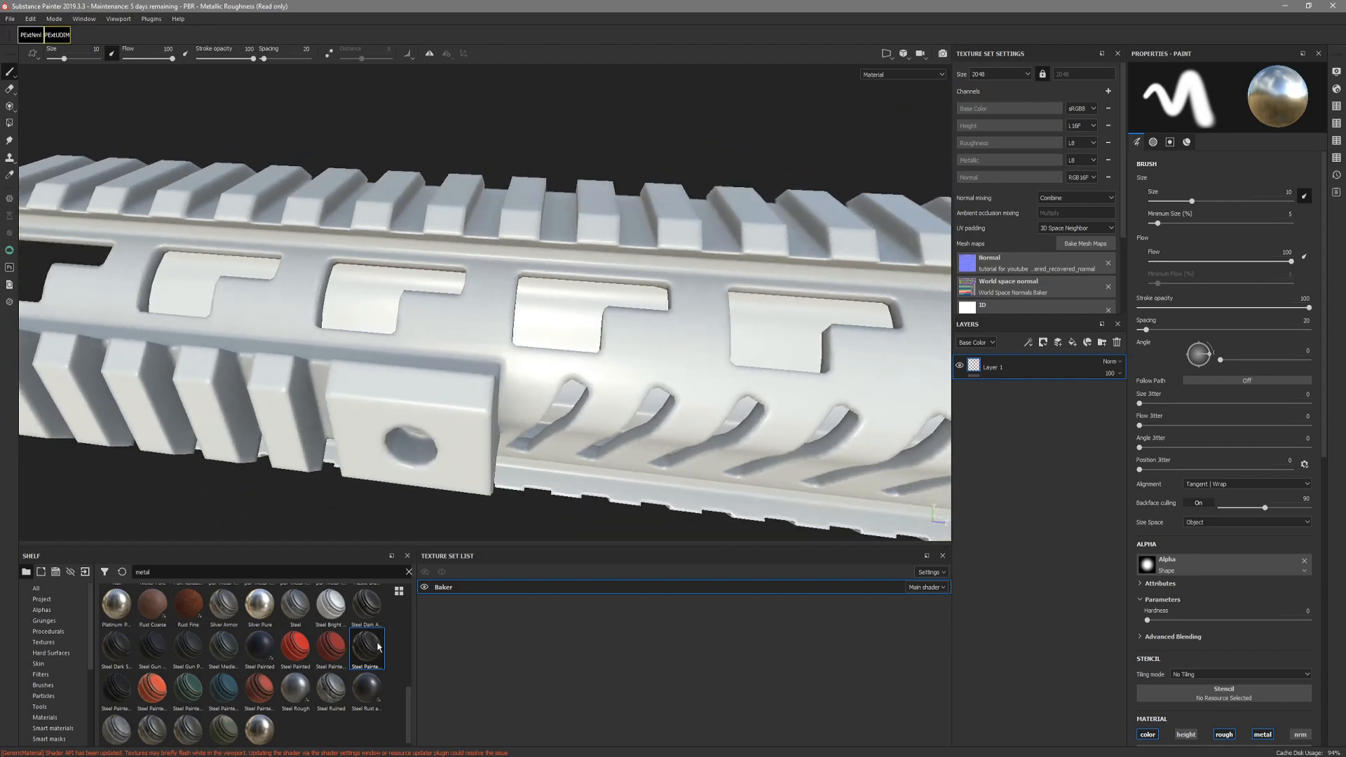
# Apply the Steel Painted Clearcoat smart material to the handguard and inspect how its edges and slots look.
pyautogui.moveTo(374, 659); pyautogui.dragTo(572, 441)
pyautogui.keyDown('alt'); pyautogui.moveTo(572, 440); pyautogui.dragTo(634, 350); pyautogui.keyUp('alt')
pyautogui.keyDown('alt'); pyautogui.moveTo(403, 341); pyautogui.dragTo(814, 334); pyautogui.keyUp('alt')
pyautogui.keyDown('alt'); pyautogui.moveTo(814, 334); pyautogui.dragTo(271, 325, button='right'); pyautogui.keyUp('alt')
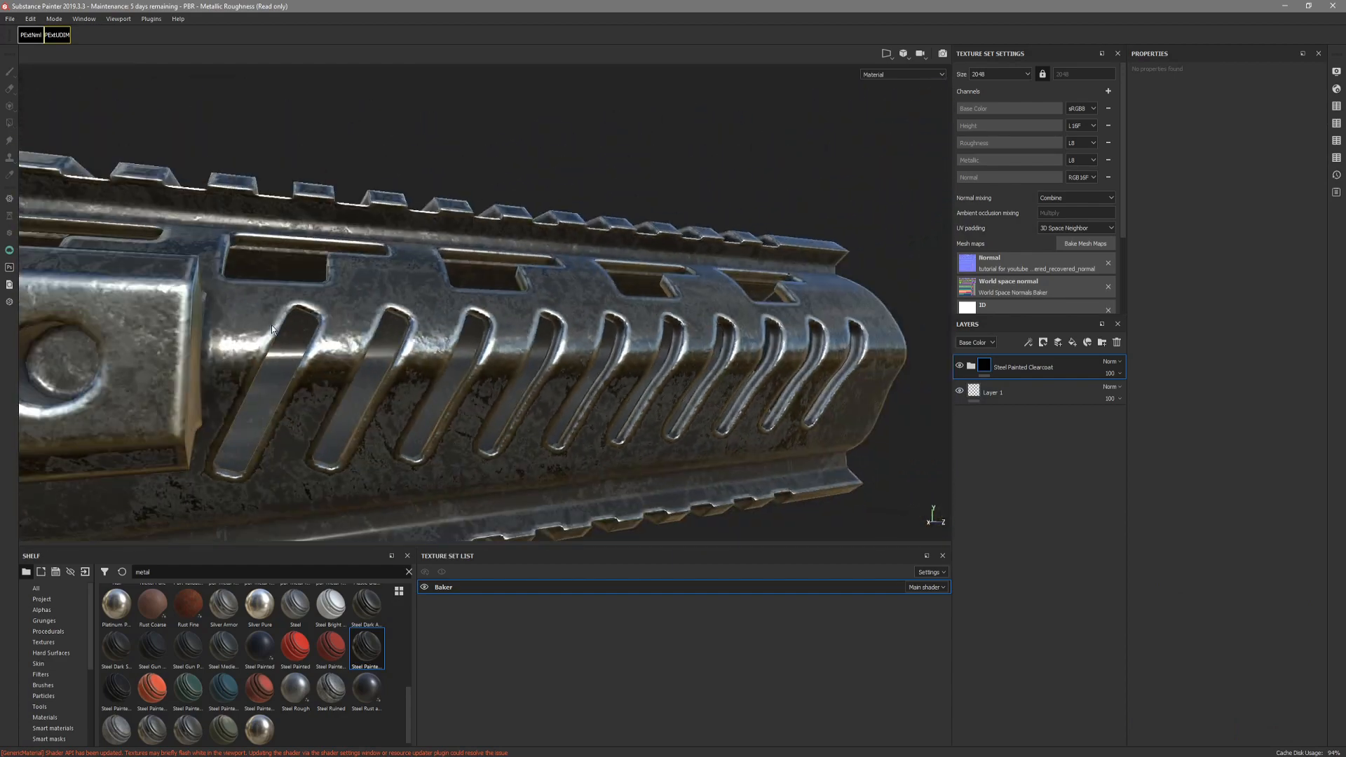